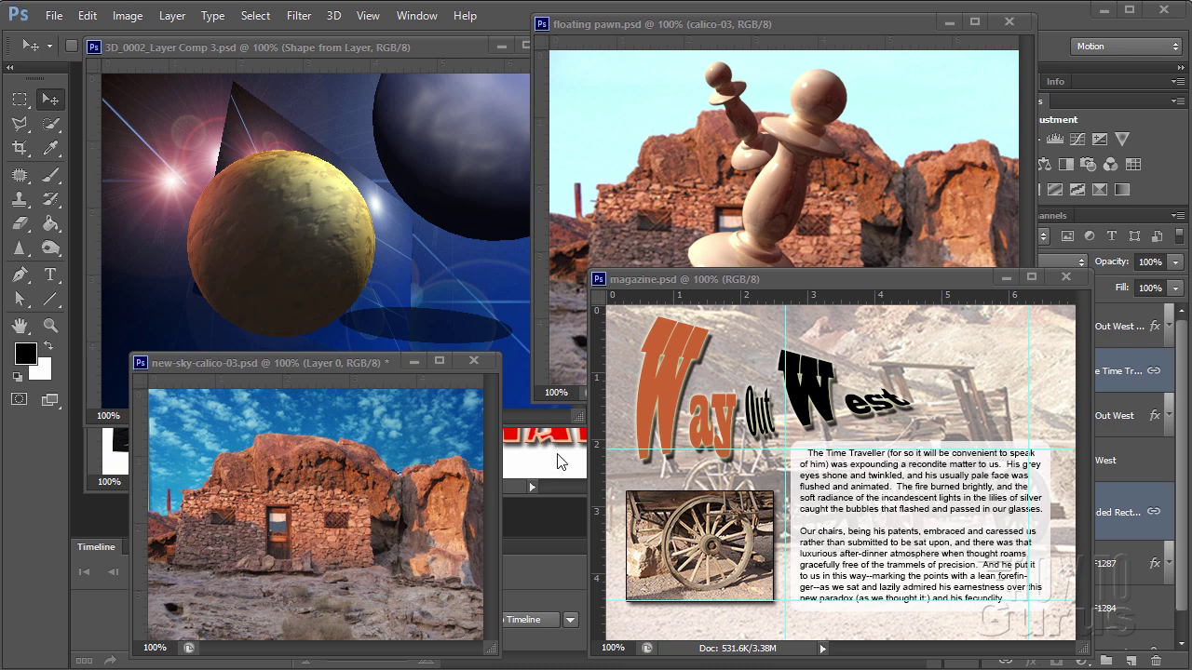
Bring the finished 'ps old man sketch.psd' document to the front
left_click(557, 462)
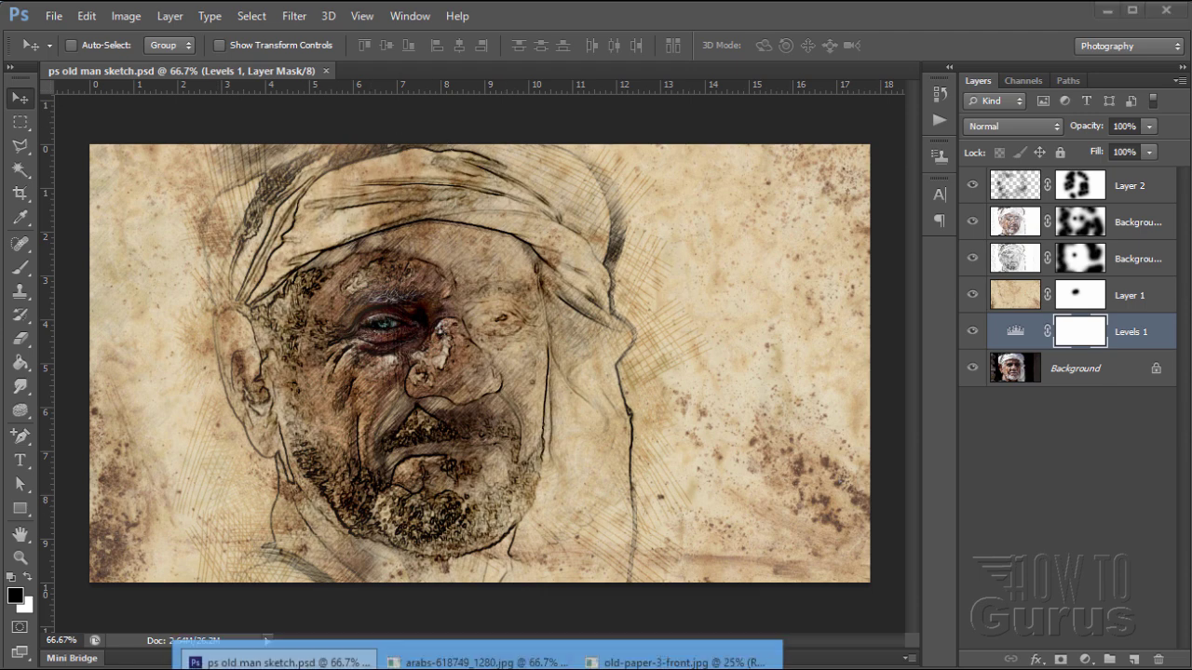
Bring the old man photo forward, close the finished sketch, and enlarge the photo window
left_click(472, 652)
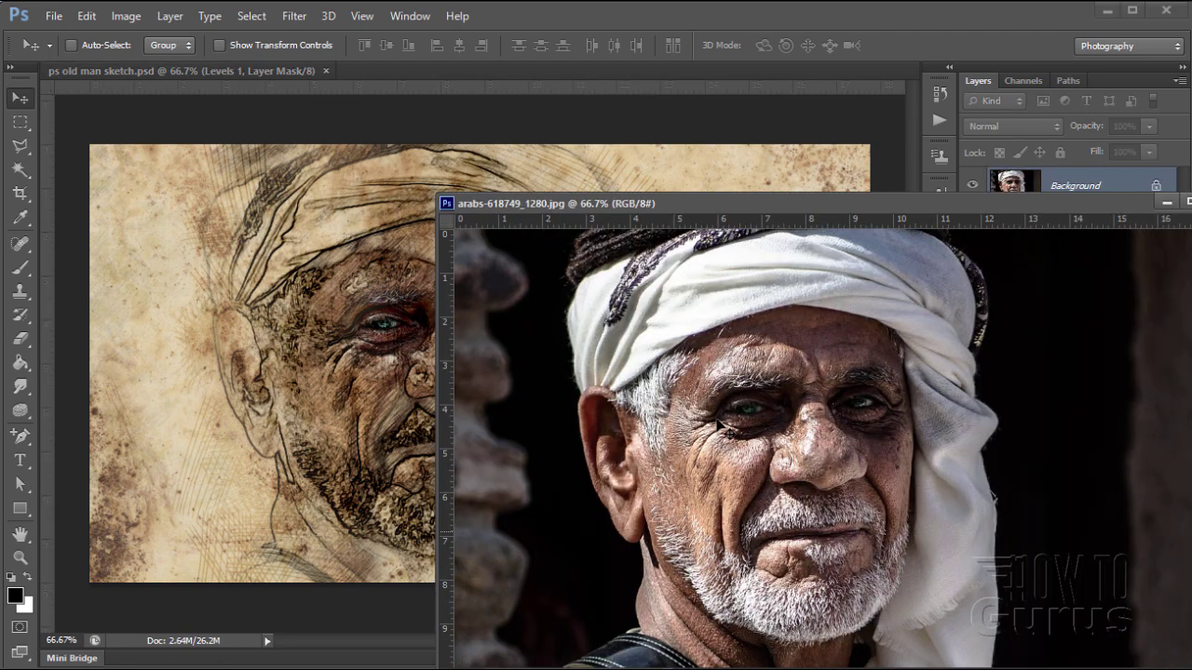
left_click_drag(720, 209, 522, 162)
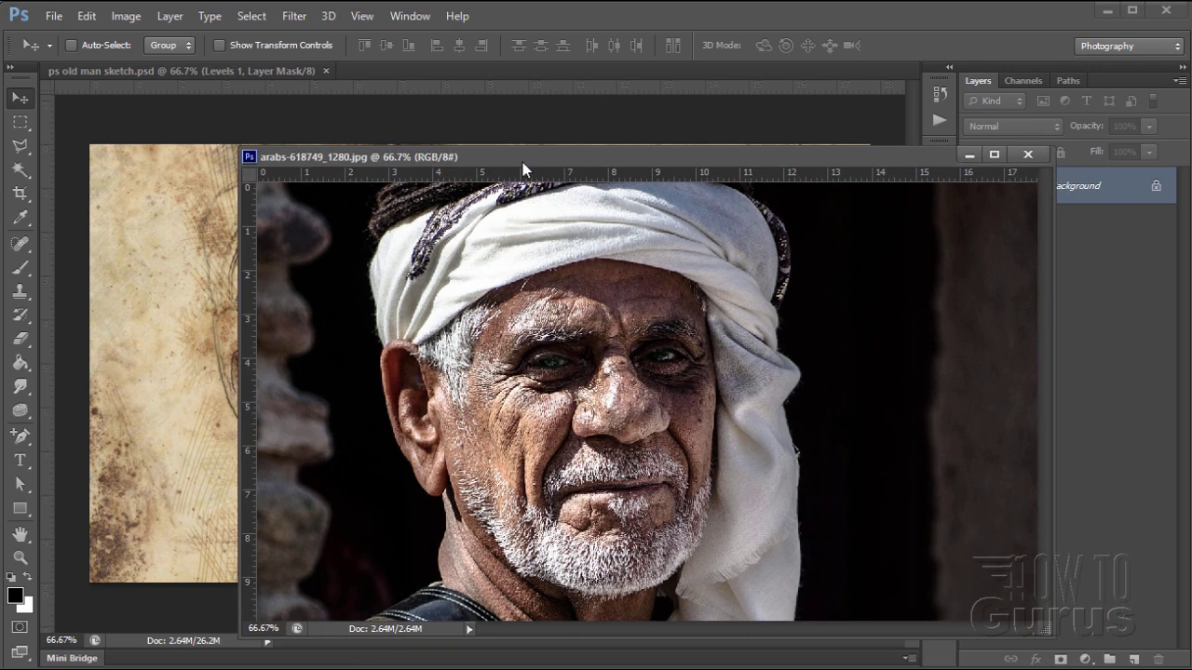
left_click(247, 70)
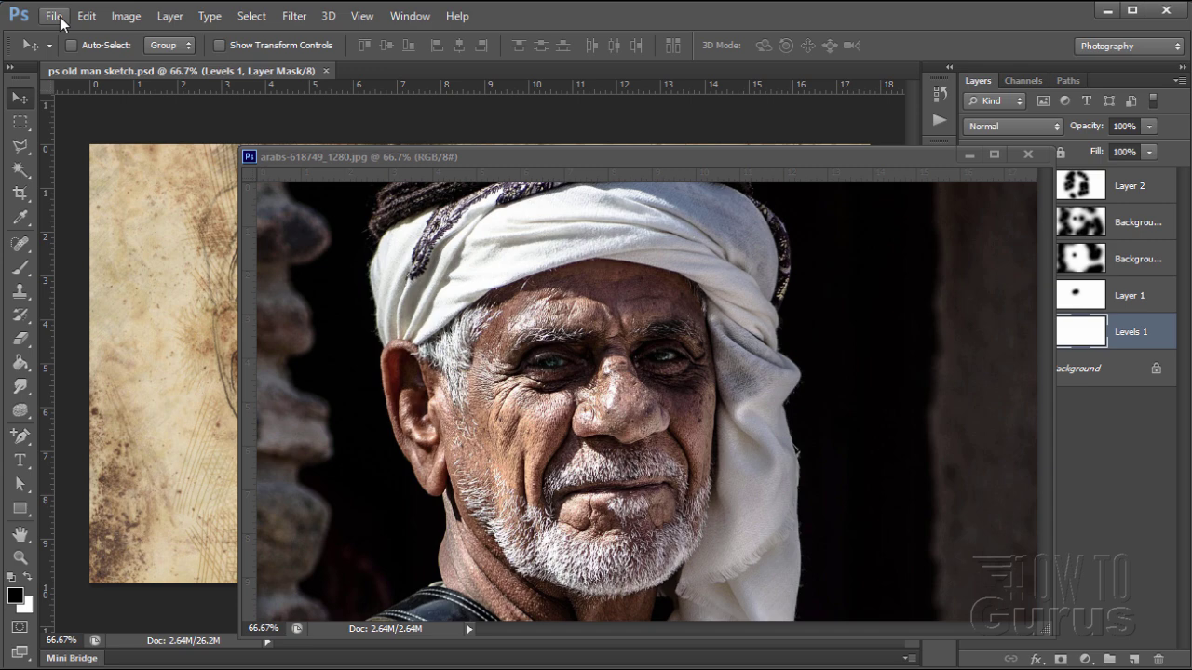
left_click(325, 72)
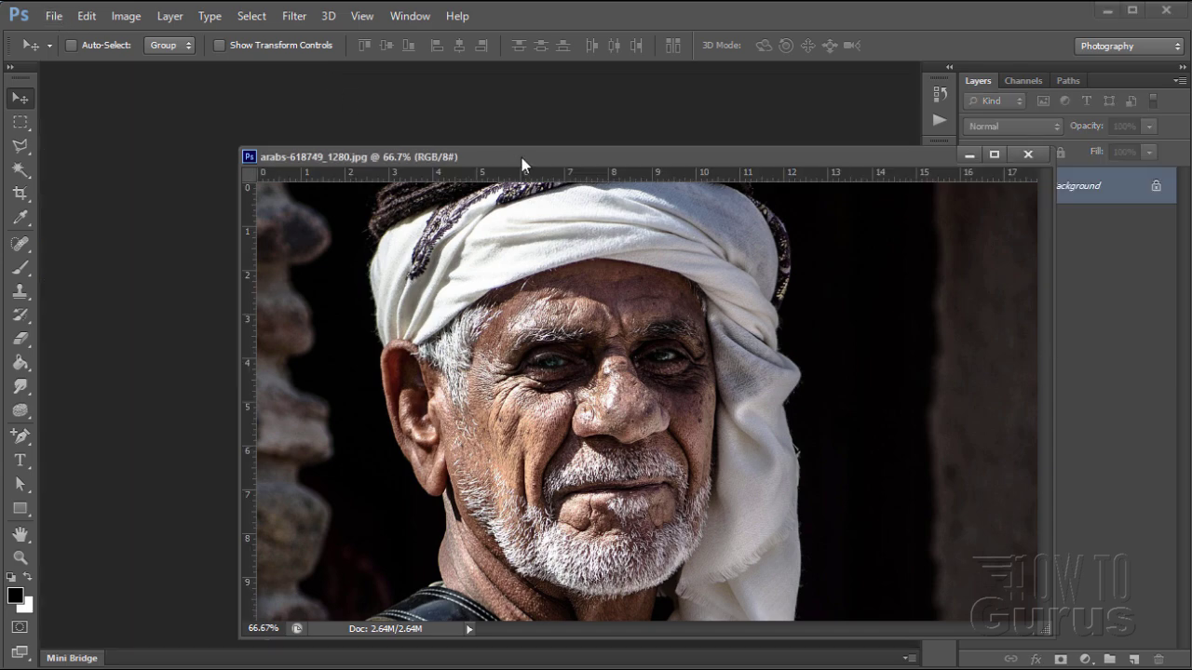
left_click_drag(521, 158, 363, 118)
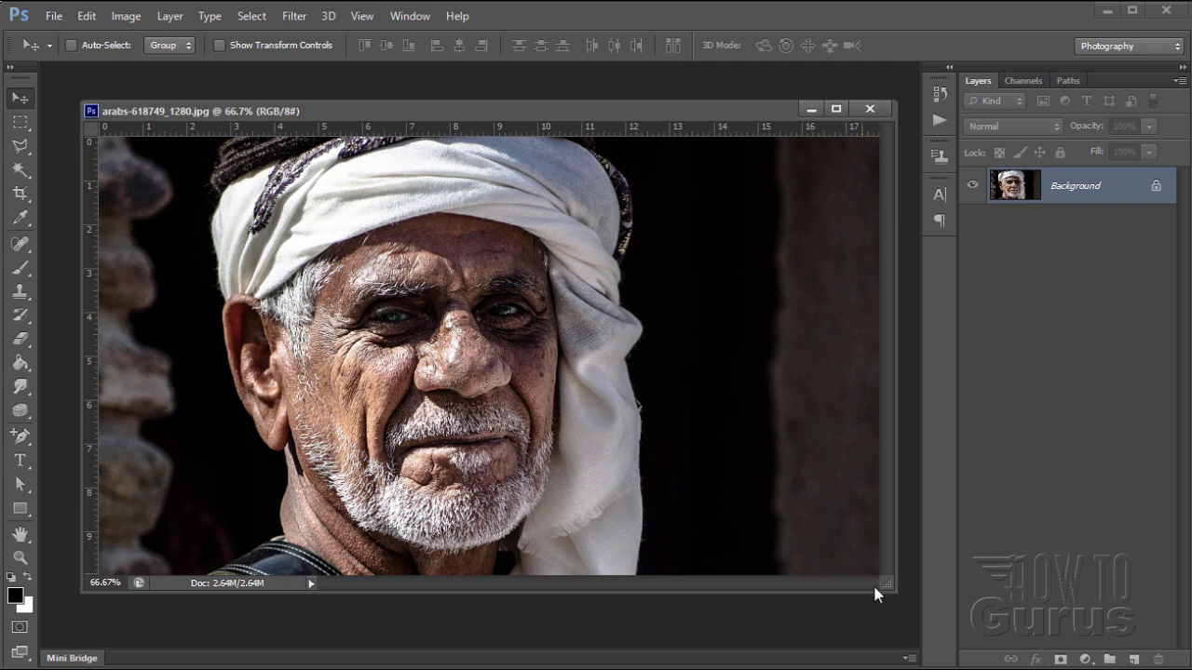
left_click_drag(891, 589, 943, 639)
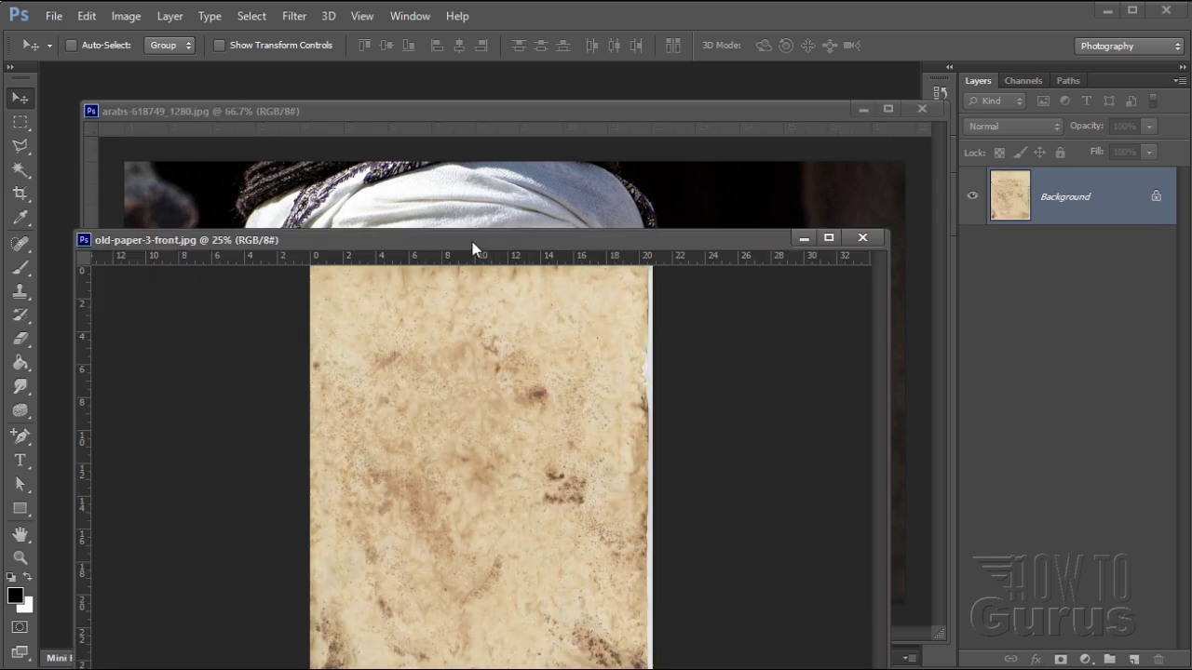
Drag the old-paper-3-front.jpg texture into the portrait as Layer 1, then close the paper file
left_click_drag(475, 236, 667, 189)
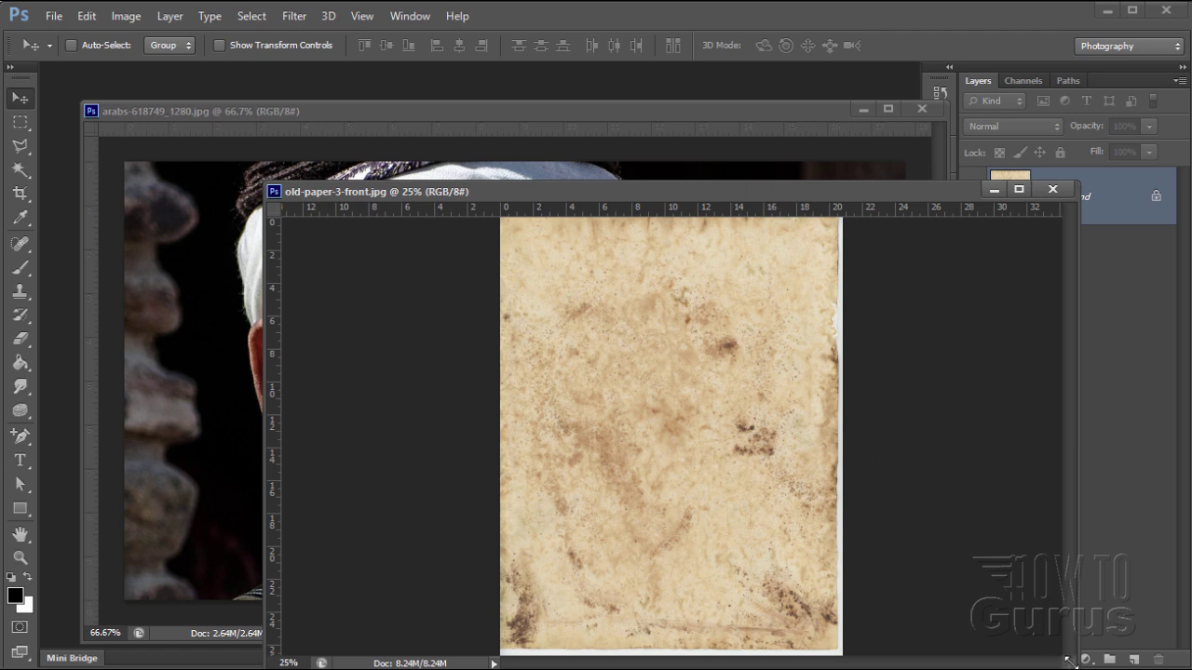
left_click_drag(1069, 661, 761, 662)
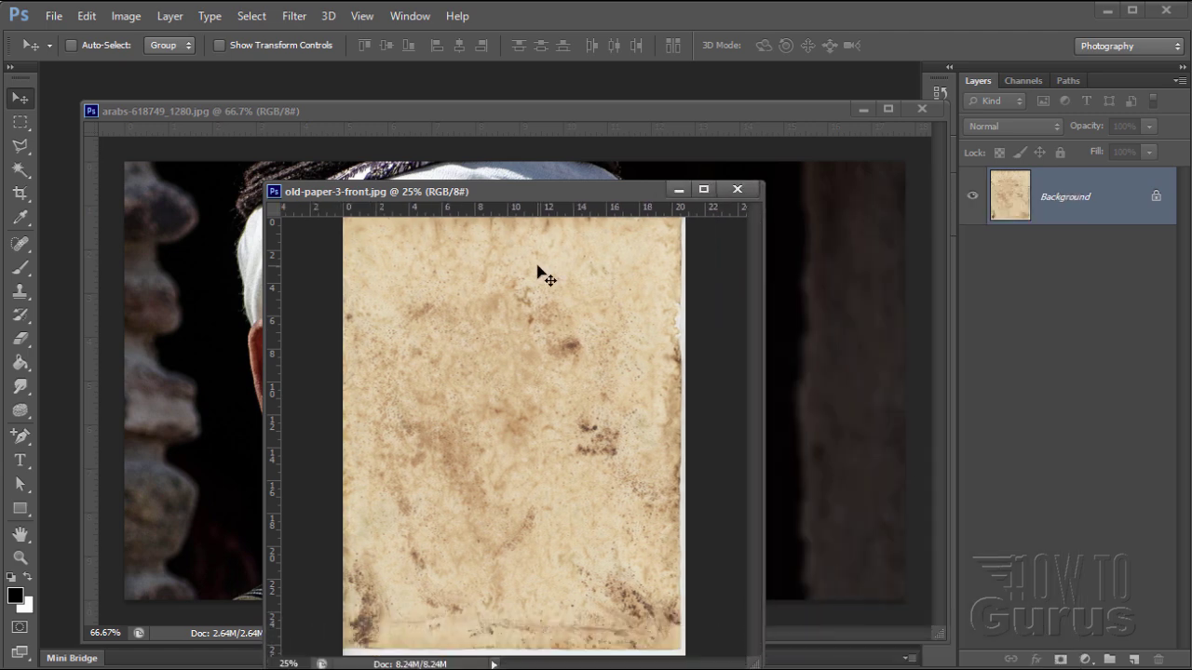
left_click_drag(550, 194, 887, 149)
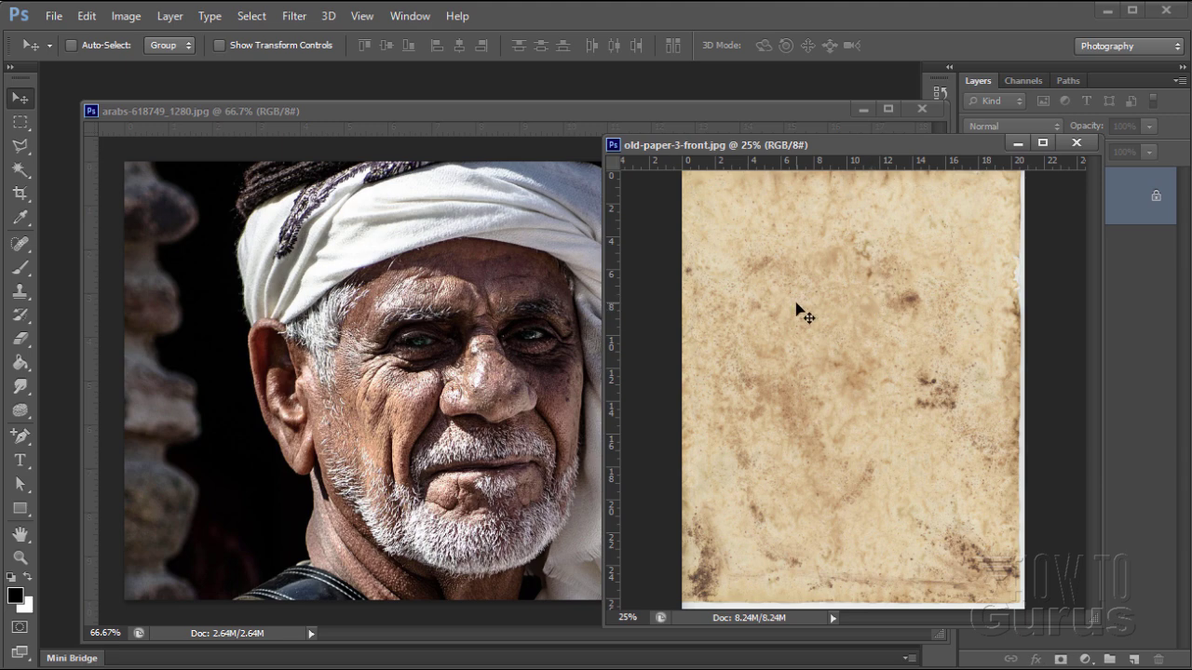
left_click_drag(523, 318, 379, 327)
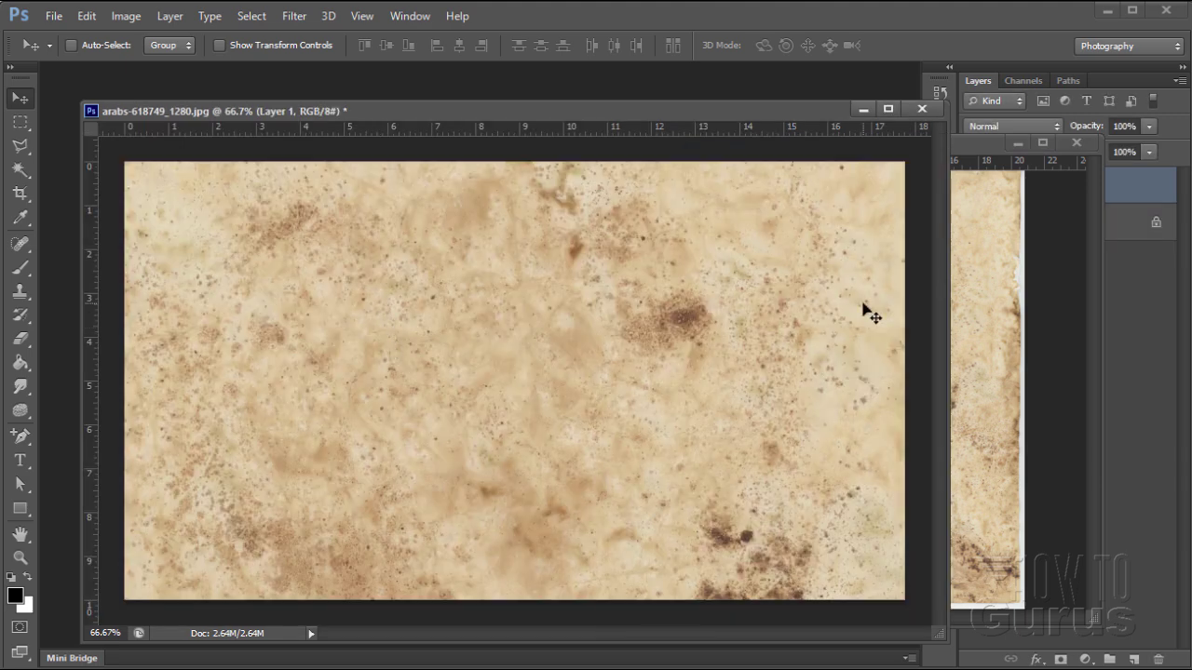
left_click(1008, 303)
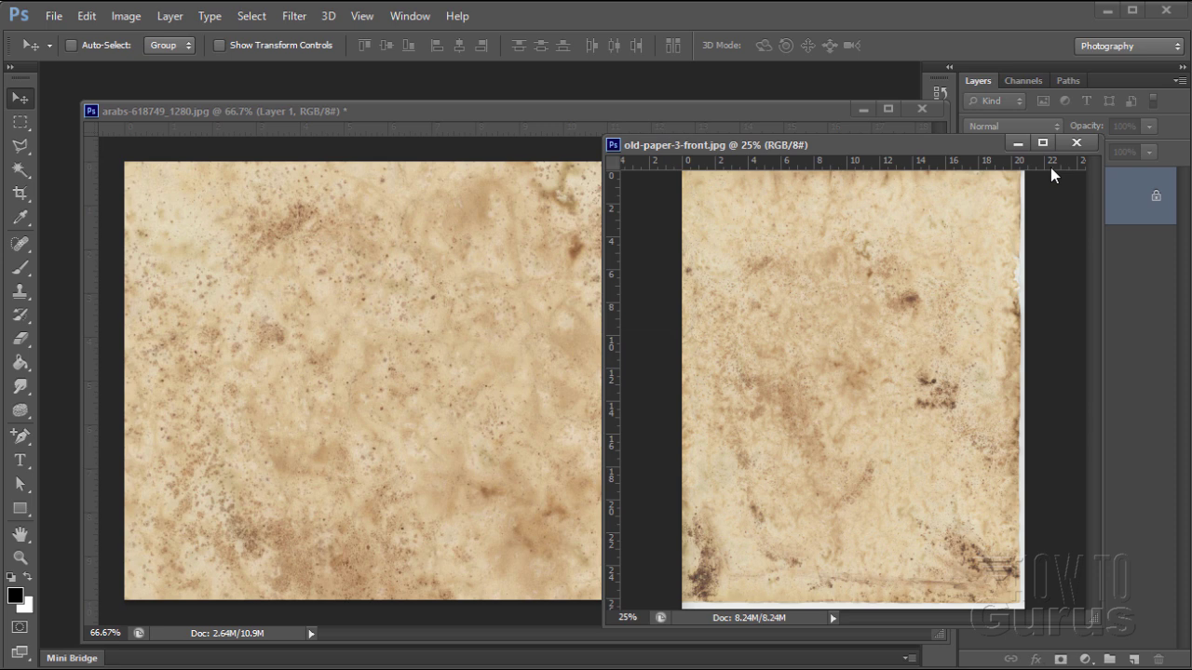
left_click(1077, 144)
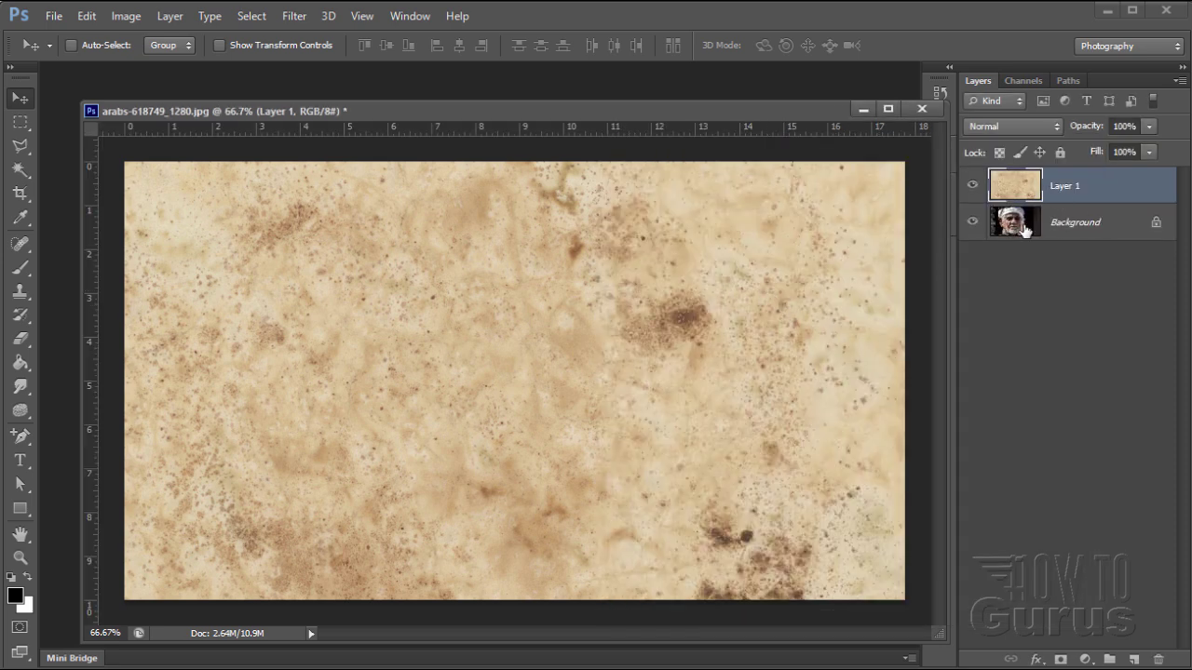
Nudge Layer 1 left, then stack Background copy and a hidden Background copy 2 above it
left_click_drag(589, 456, 600, 389)
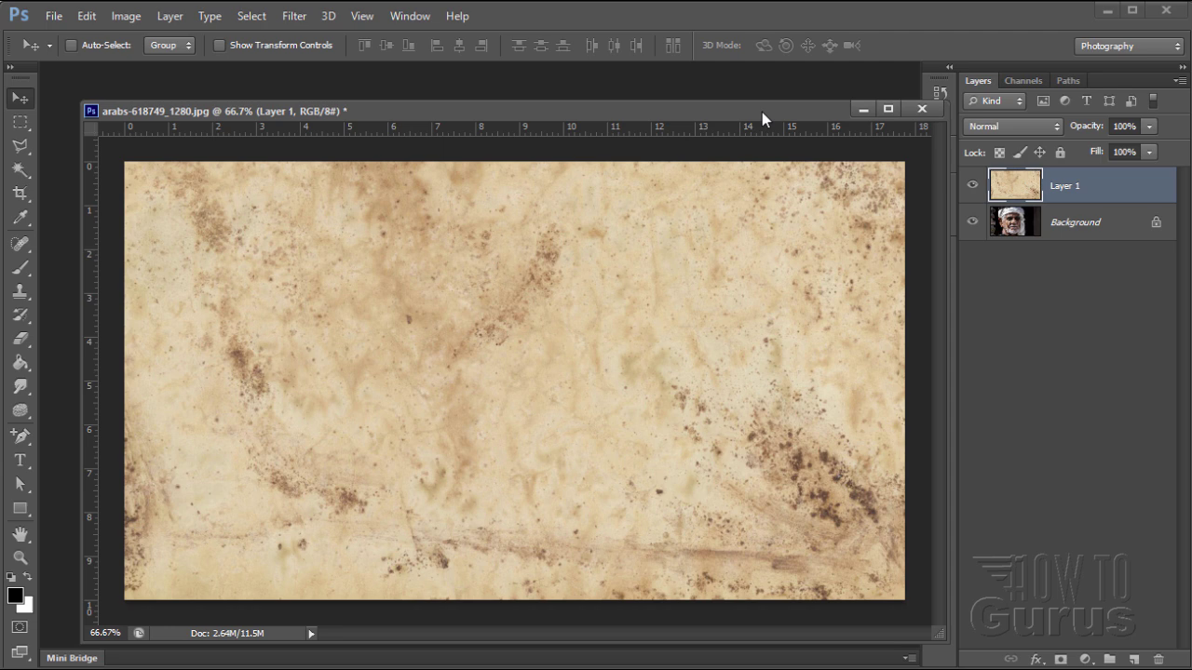
left_click_drag(762, 111, 728, 91)
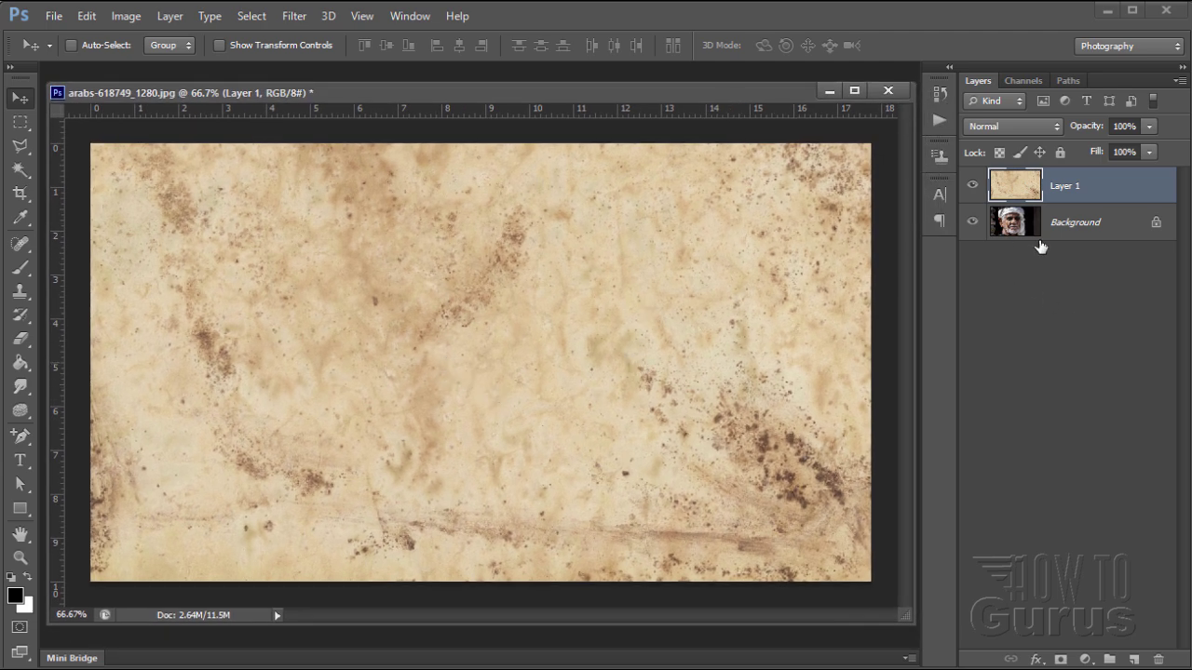
left_click(1037, 233)
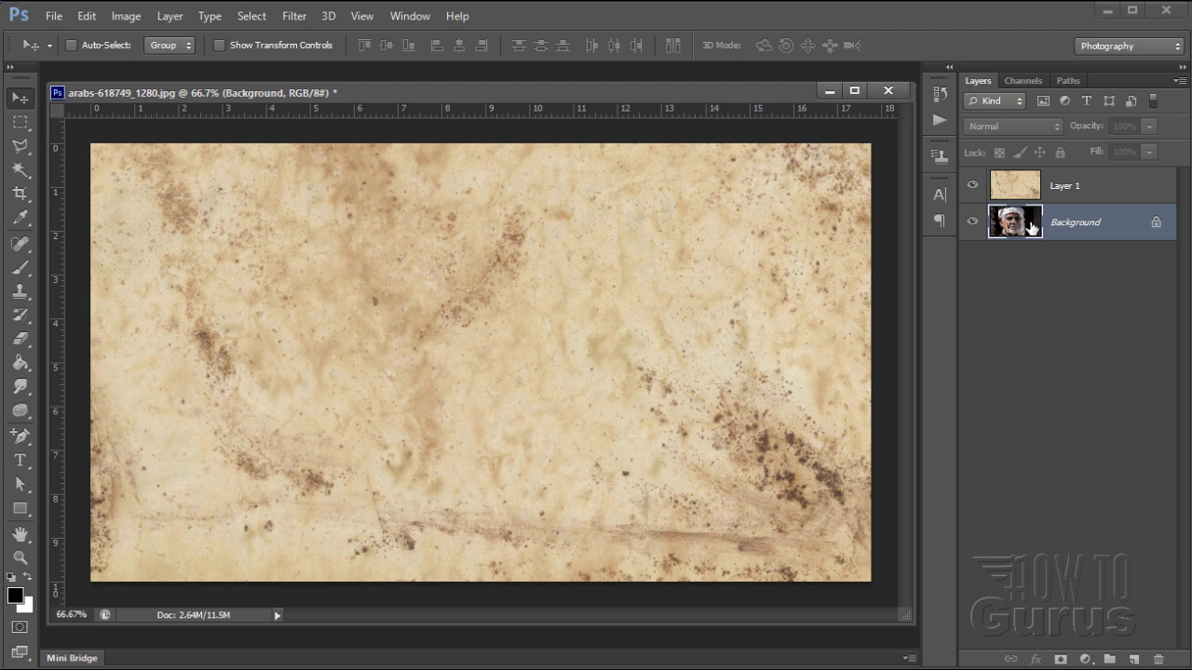
left_click_drag(1024, 244, 1132, 659)
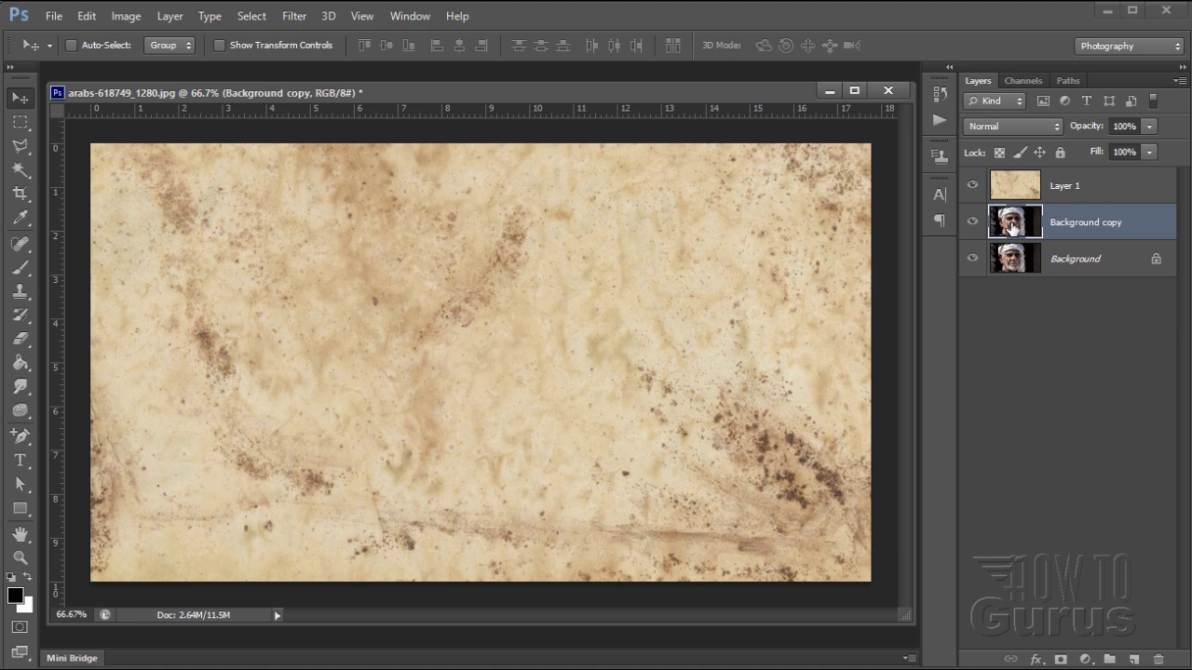
left_click_drag(1012, 228, 1019, 176)
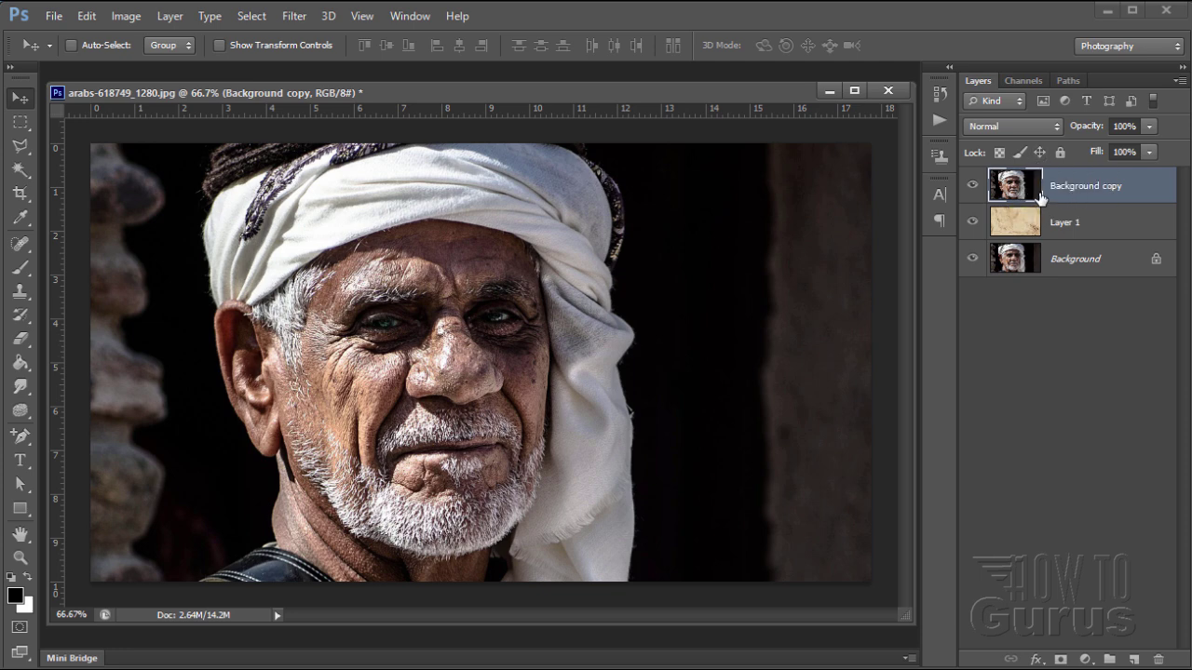
left_click_drag(1020, 191, 1136, 653)
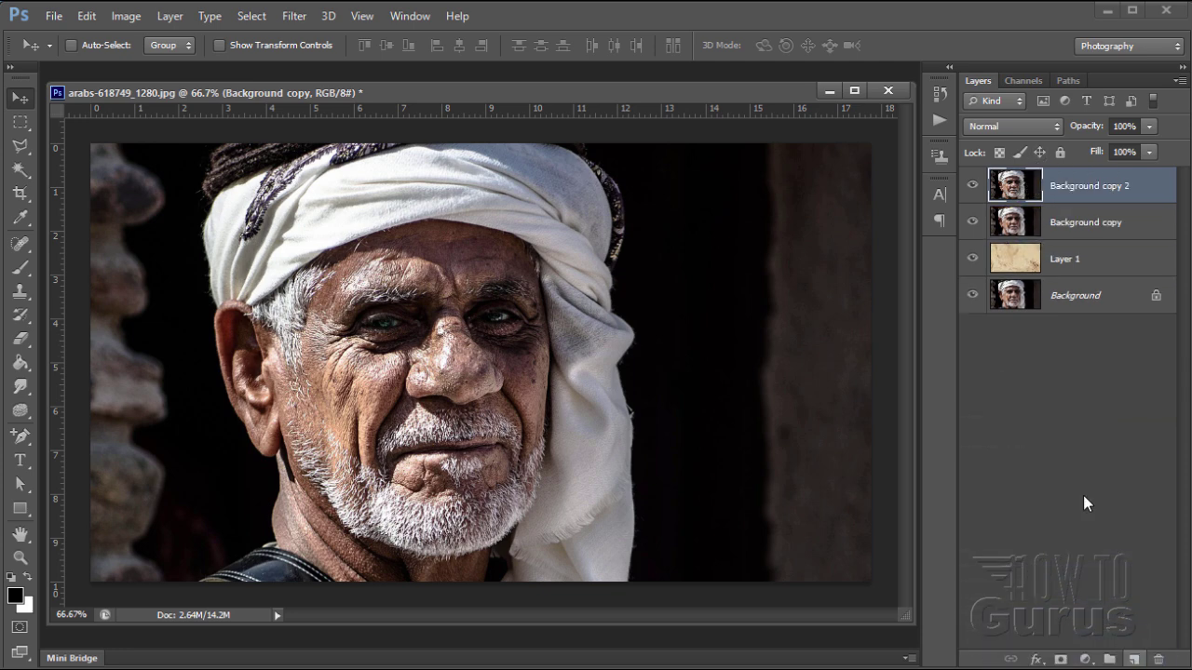
left_click(971, 189)
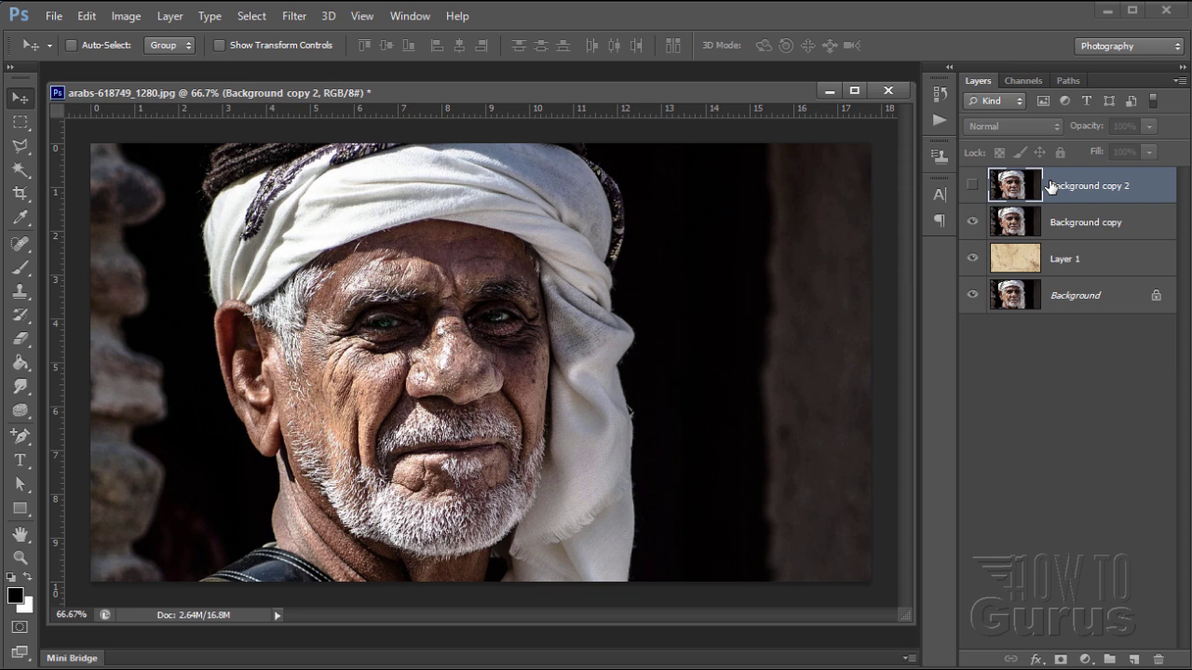
Open the Filter Gallery on Background copy and choose Stylize > Glowing Edges
left_click(1013, 227)
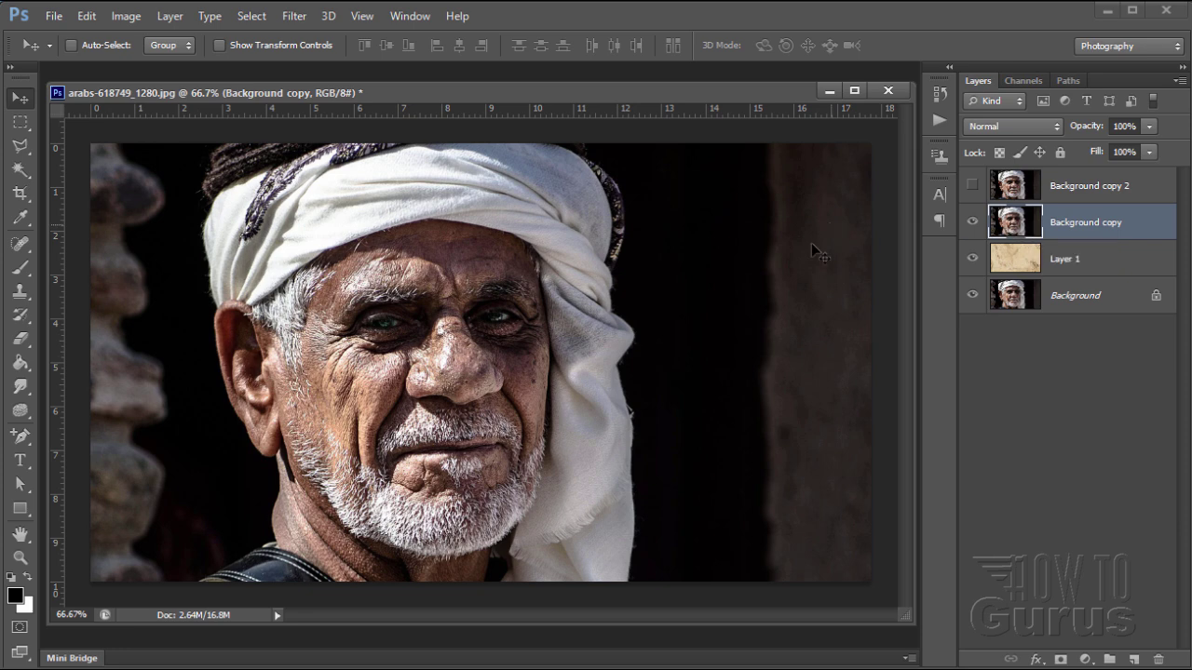
left_click(291, 16)
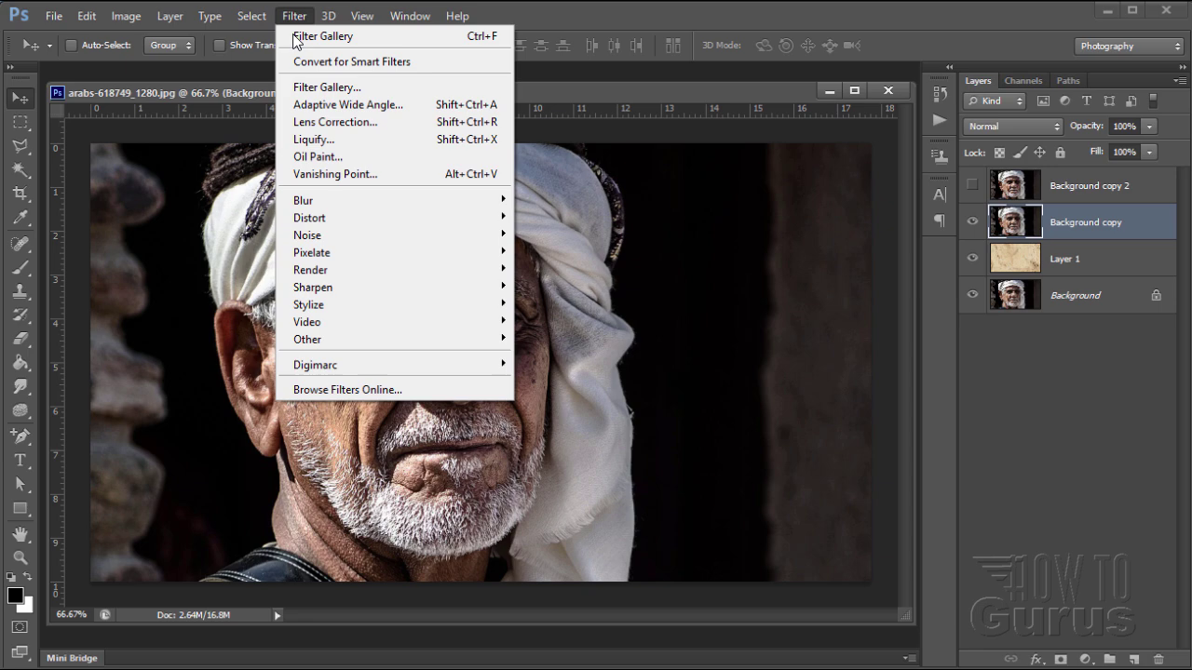
left_click(330, 90)
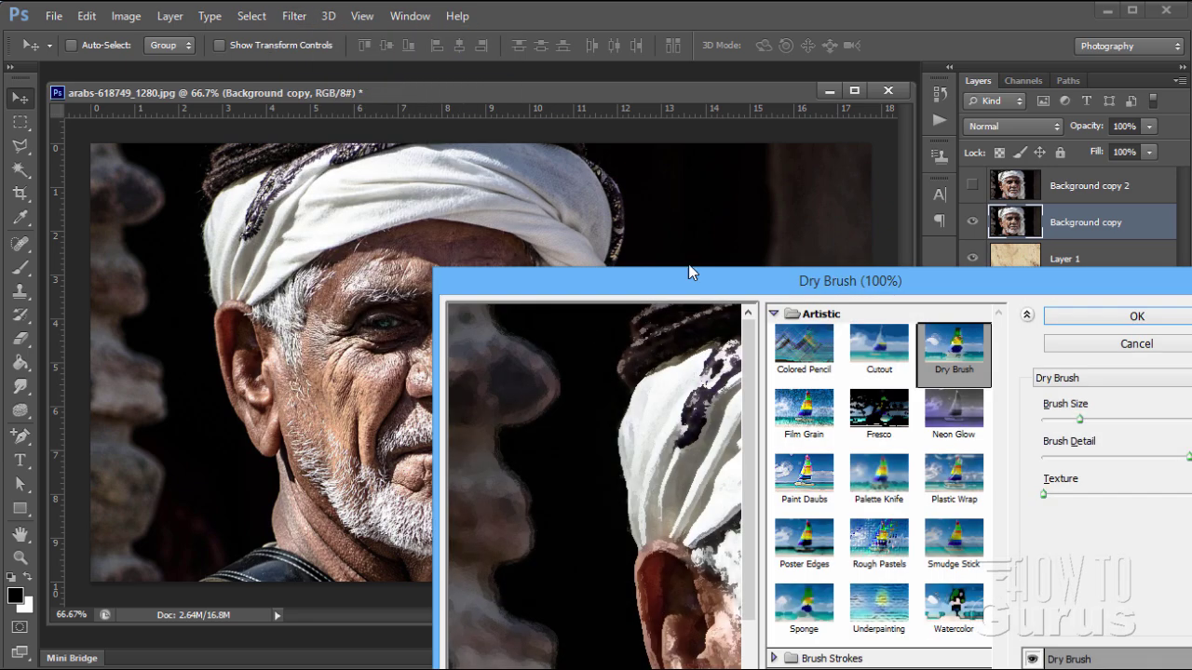
left_click_drag(687, 284, 500, 55)
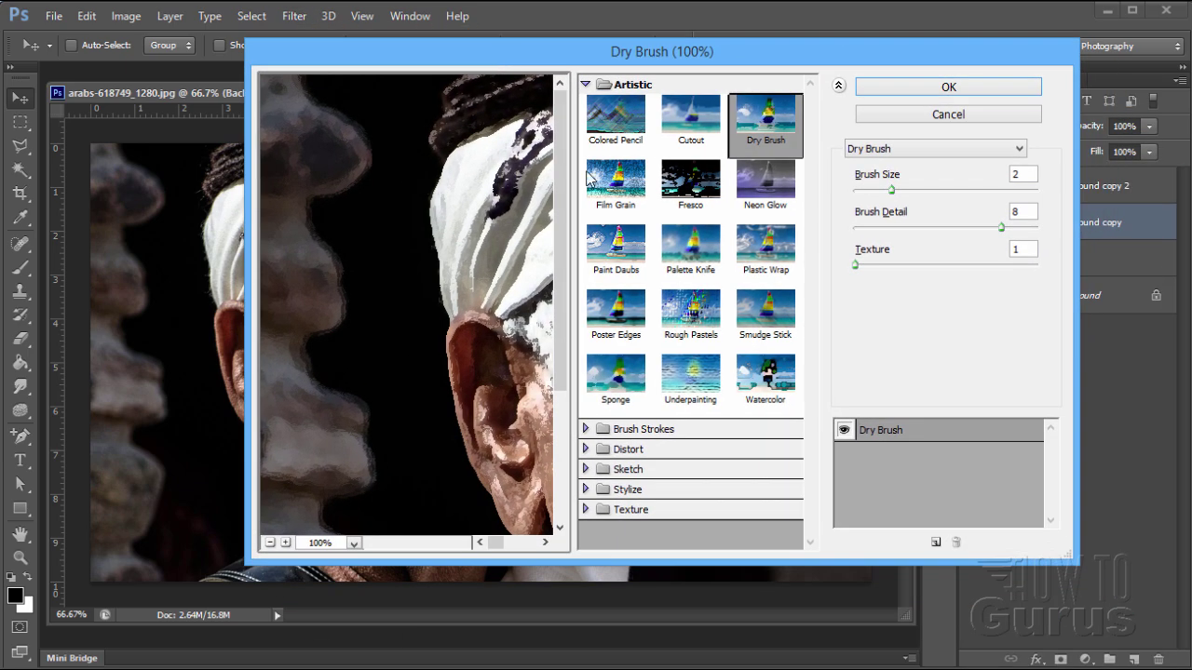
left_click(586, 85)
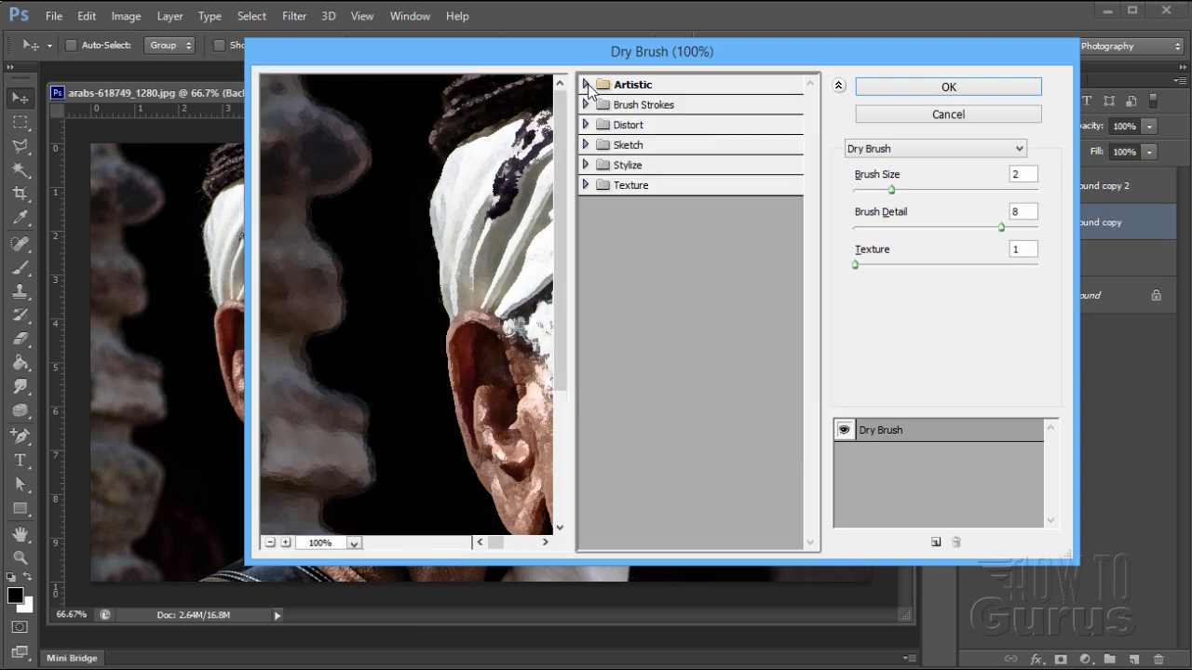
left_click(583, 165)
left_click(629, 166)
left_click(628, 167)
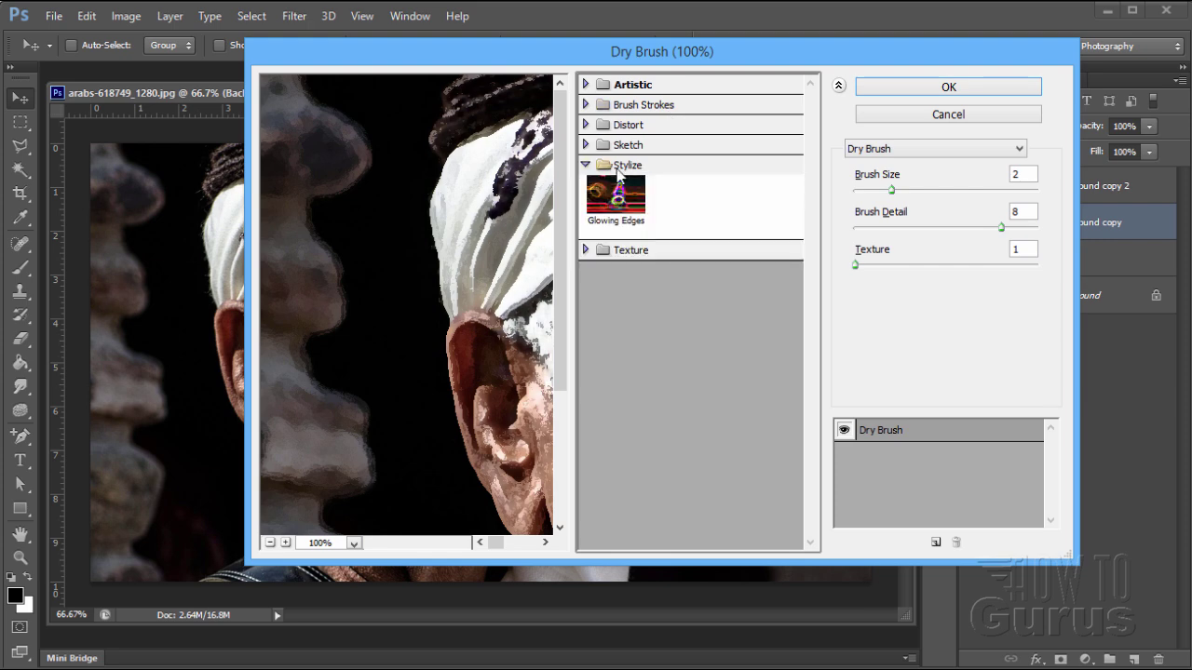
left_click(610, 212)
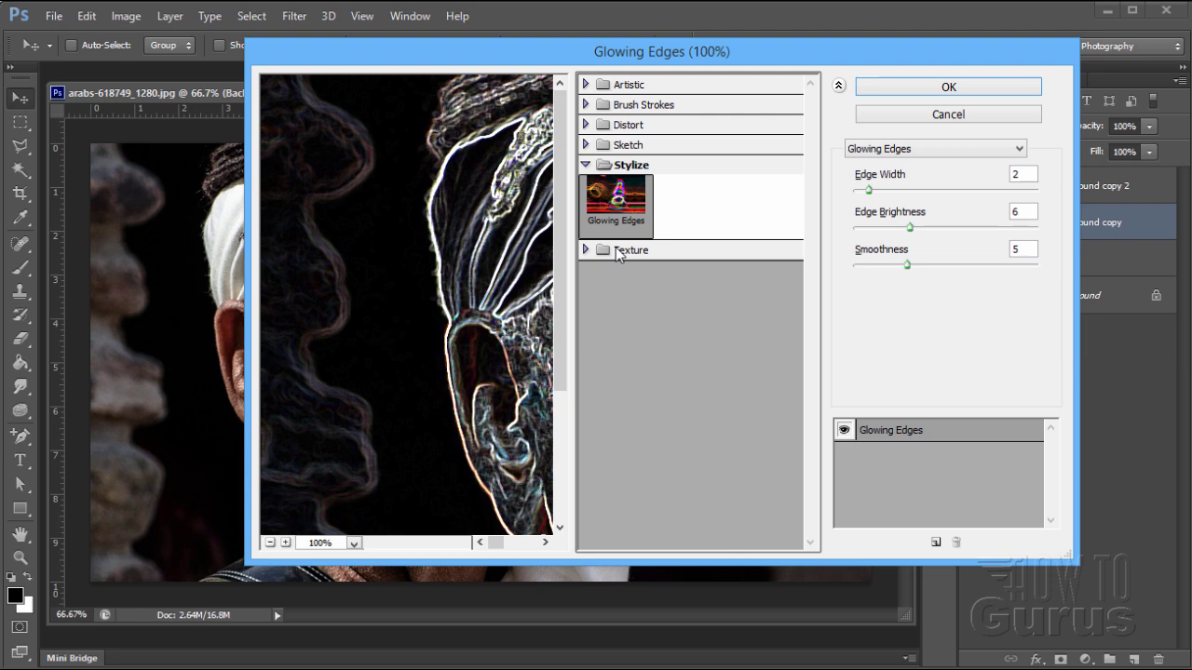
Apply Glowing Edges with edge width 2, brightness 6 and smoothness 5
left_click_drag(499, 545, 510, 551)
left_click_drag(419, 307, 465, 242)
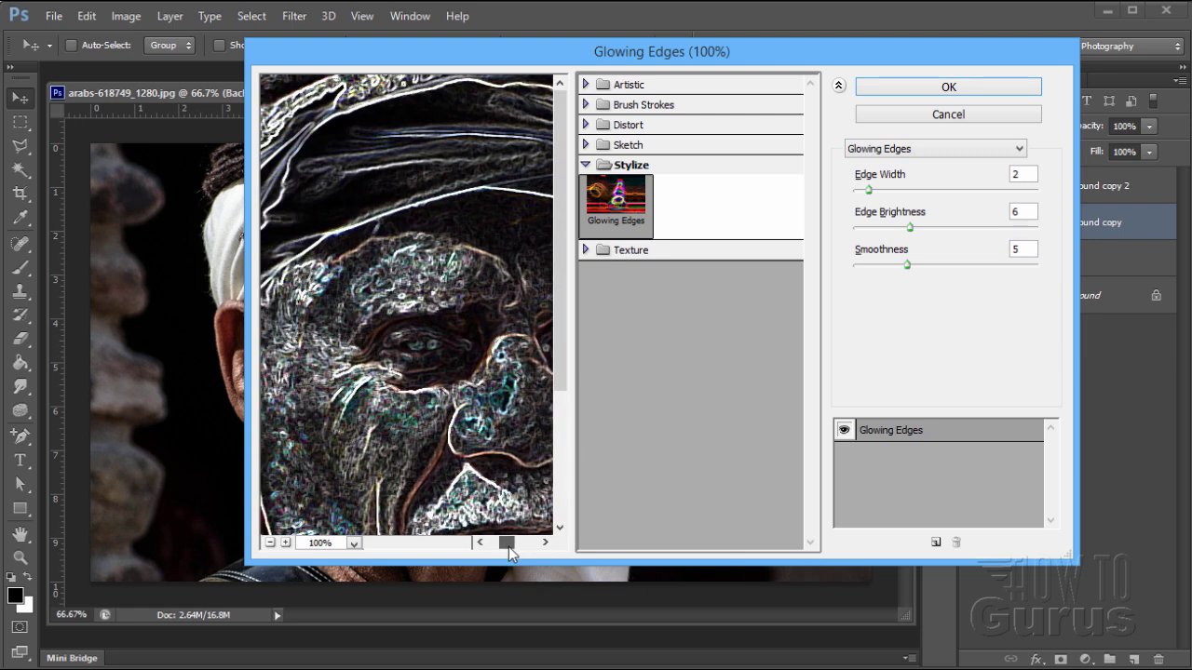
left_click(270, 543)
left_click(270, 543)
left_click(270, 543)
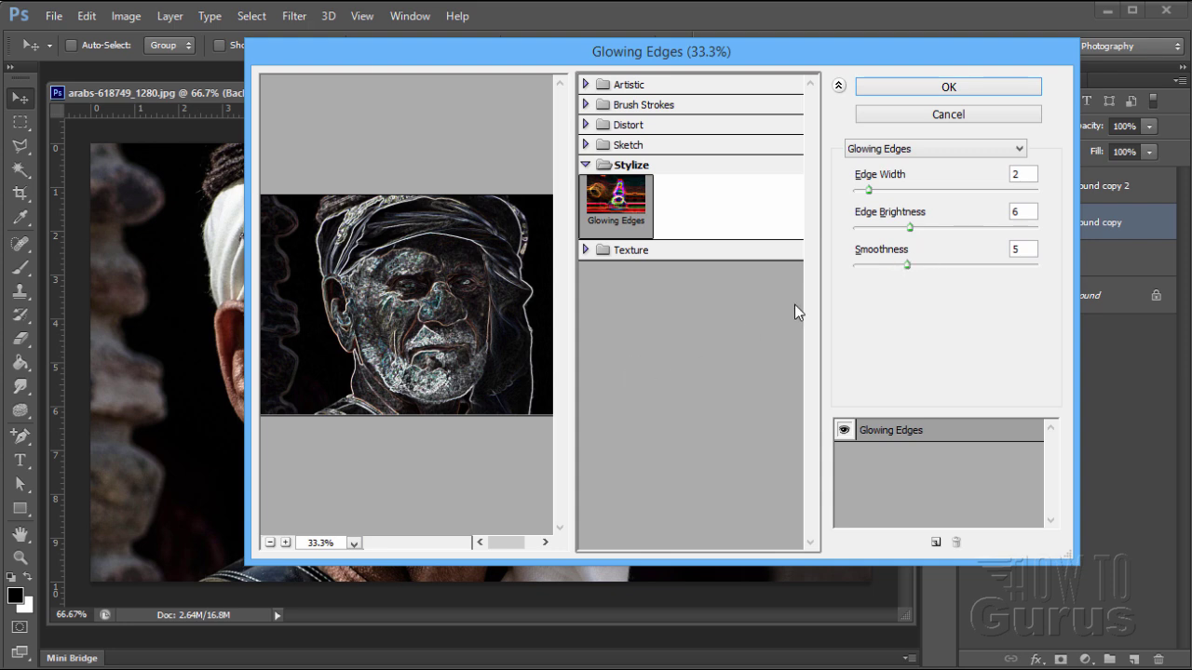
left_click(945, 92)
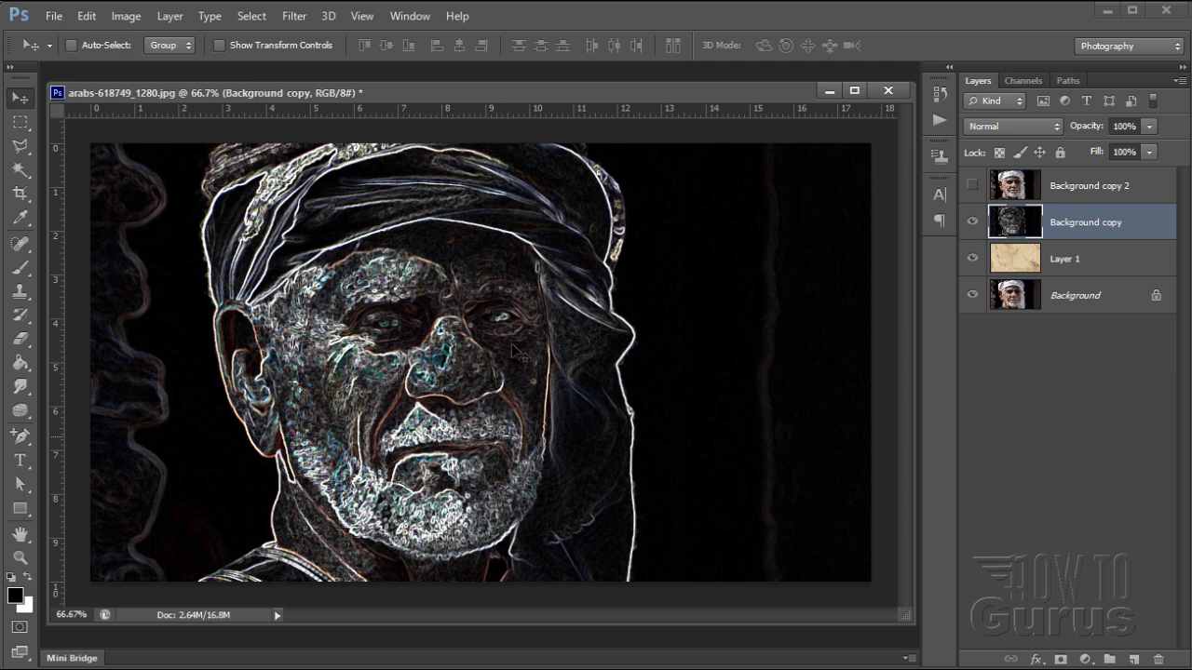
Desaturate the glowing-edges layer via Image > Adjustments > Desaturate
left_click(126, 16)
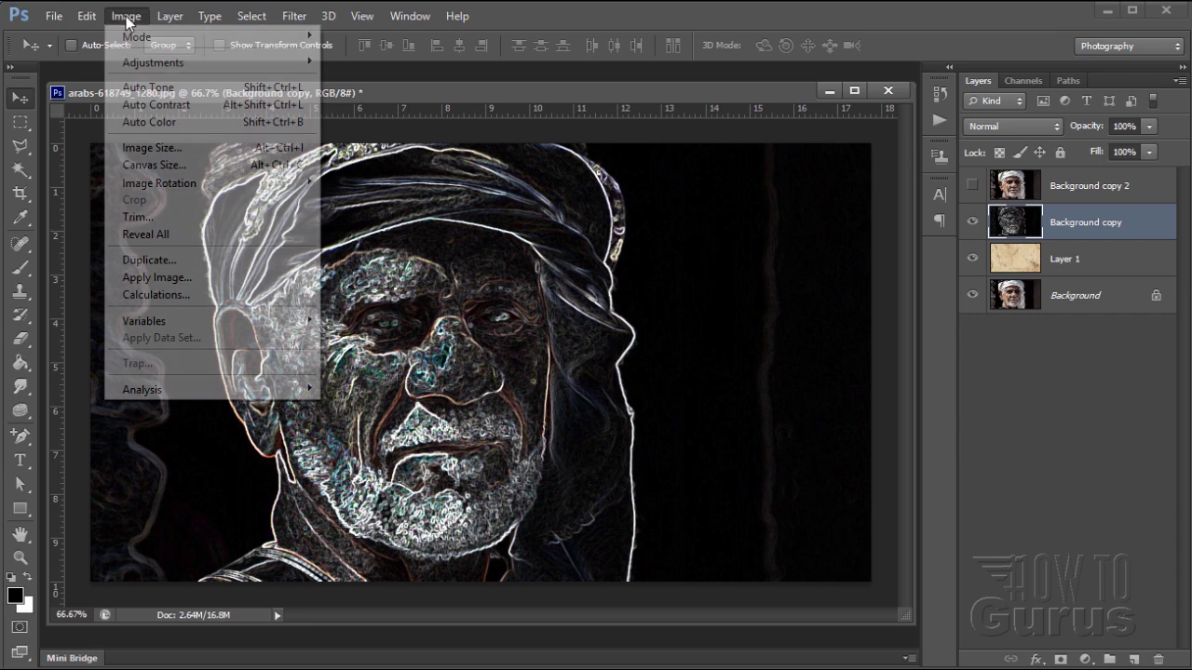
mouse_move(154, 67)
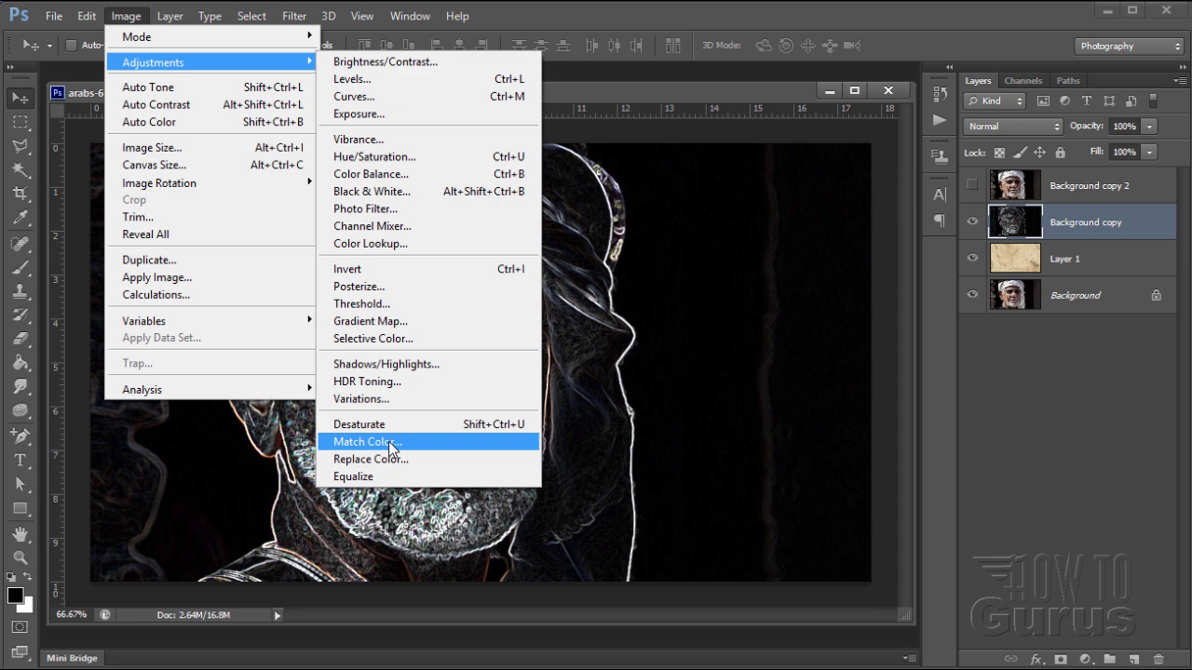
left_click(361, 425)
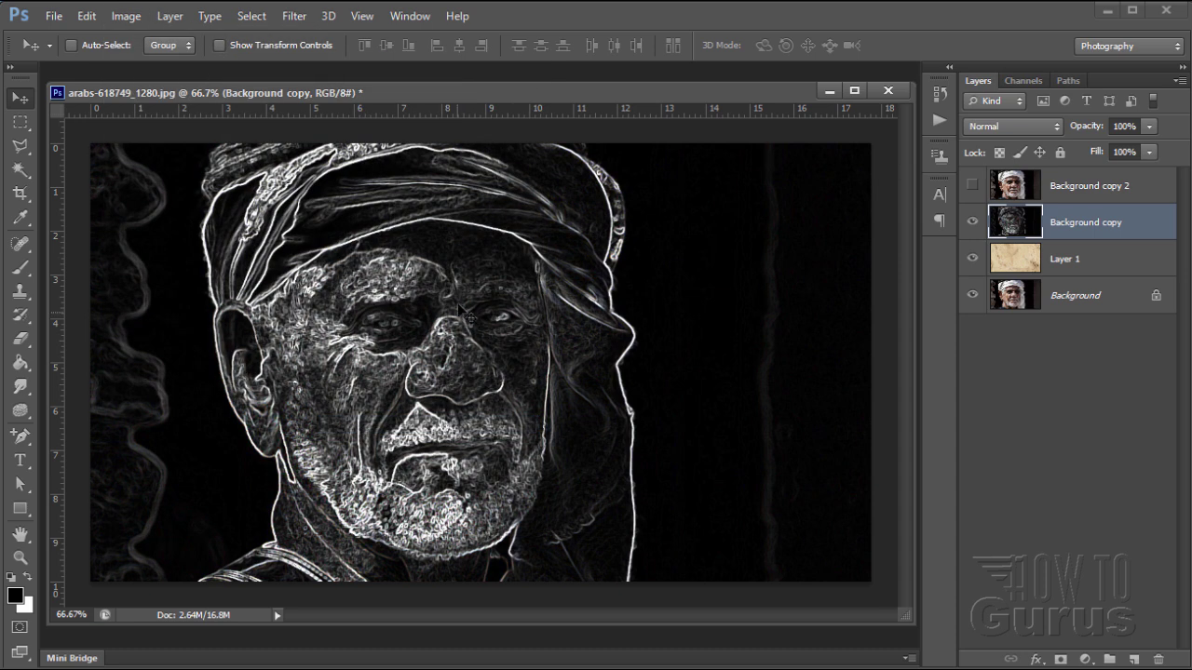
Invert the layer so the outlines become dark lines on white
left_click(126, 17)
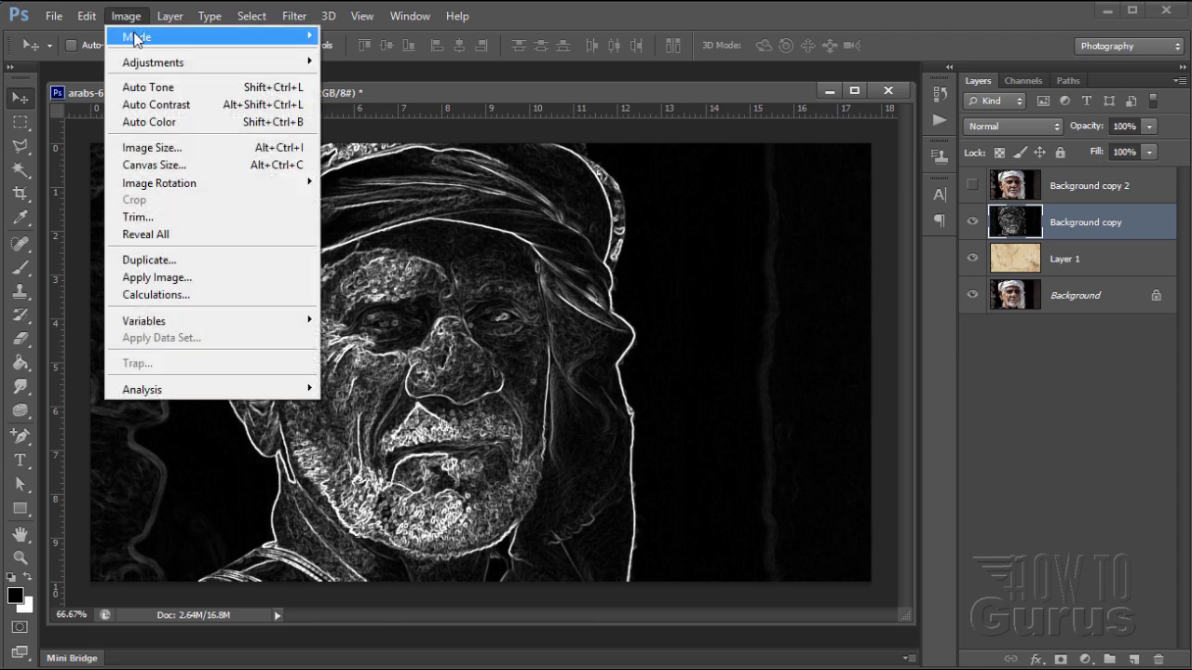
mouse_move(144, 63)
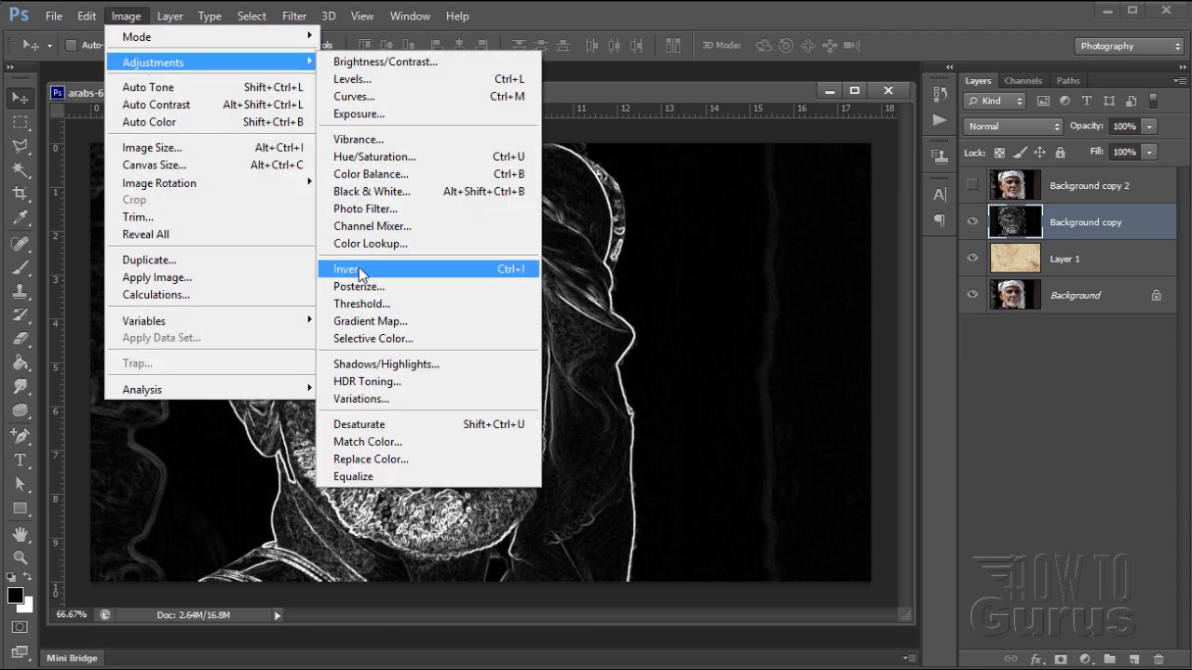
left_click(385, 270)
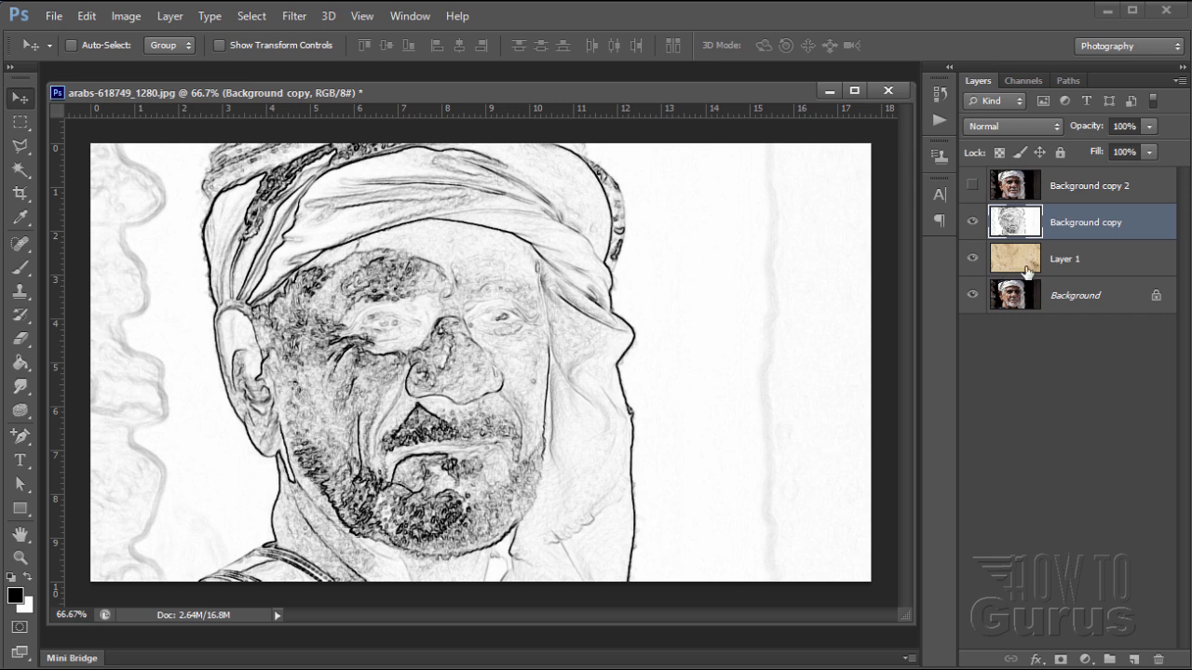
Set Background copy's blend mode to Linear Burn
left_click(1000, 127)
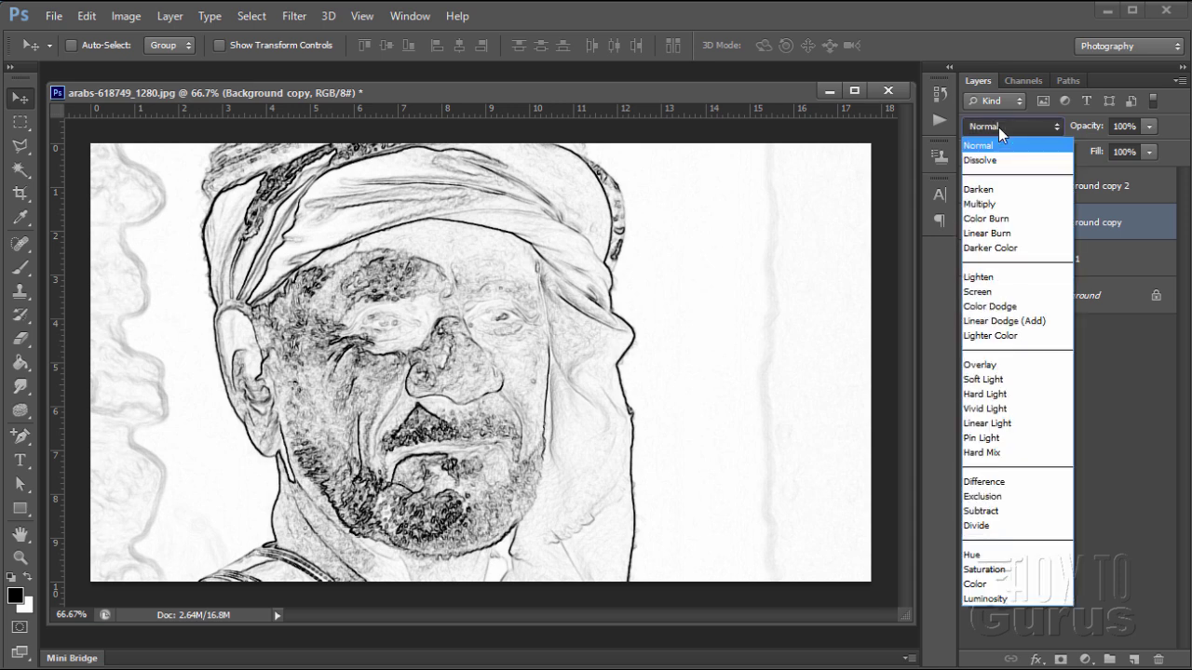
left_click(988, 235)
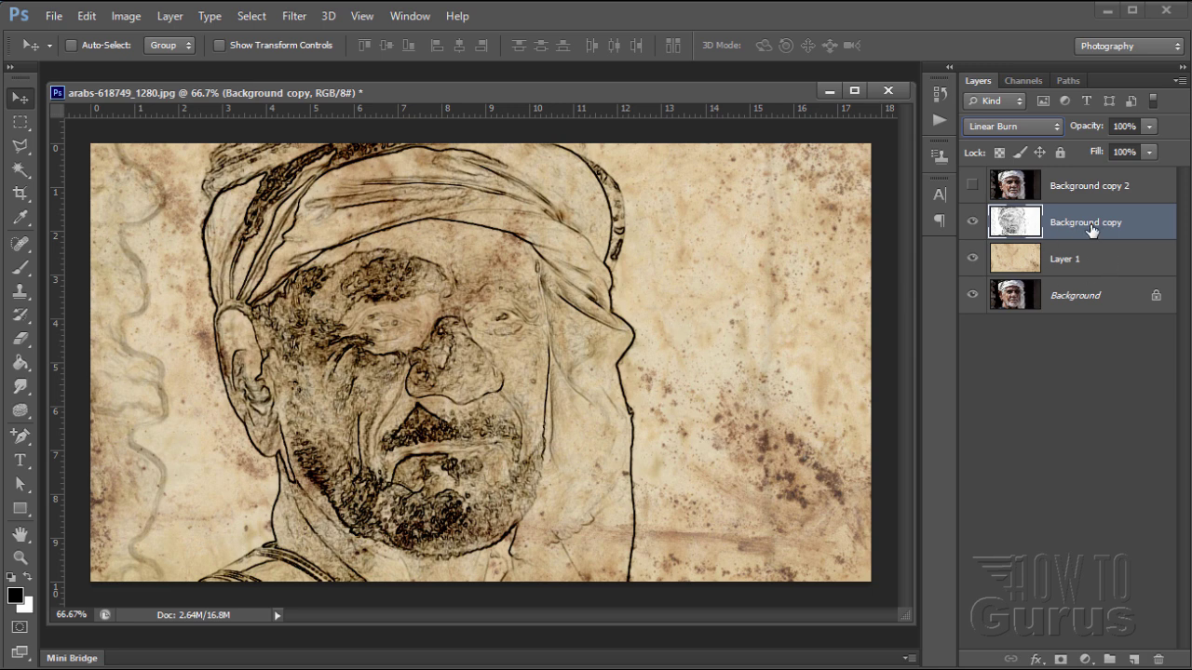
Add a layer mask to Background copy and make black the foreground colour
left_click(1060, 660)
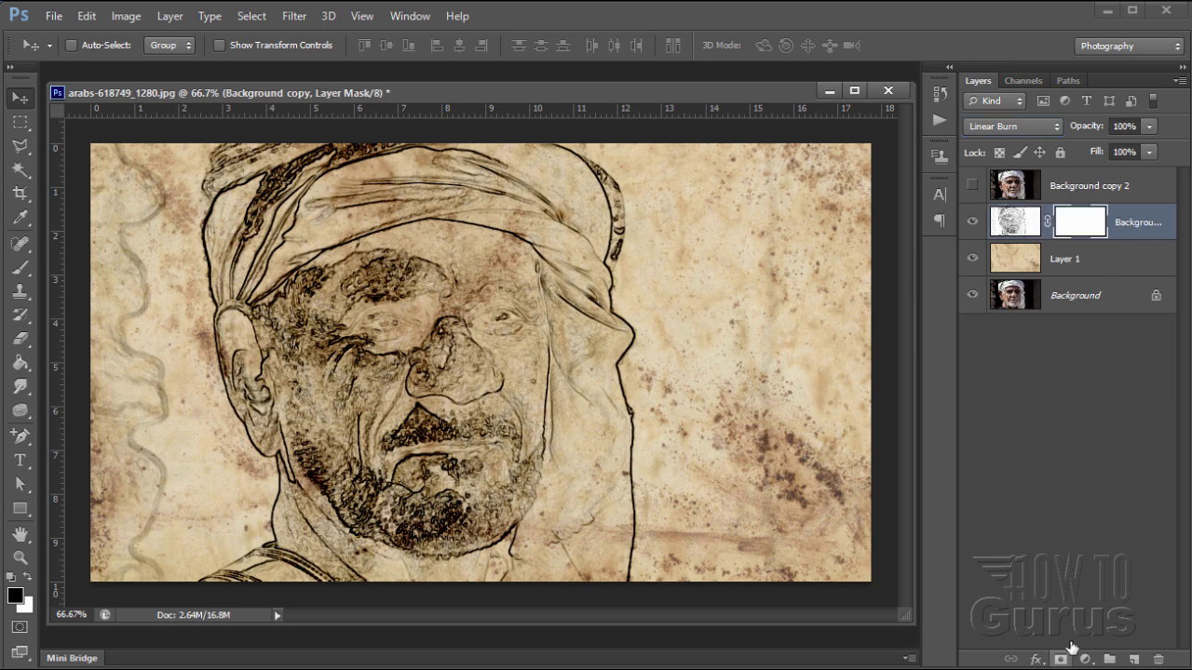
left_click(11, 578)
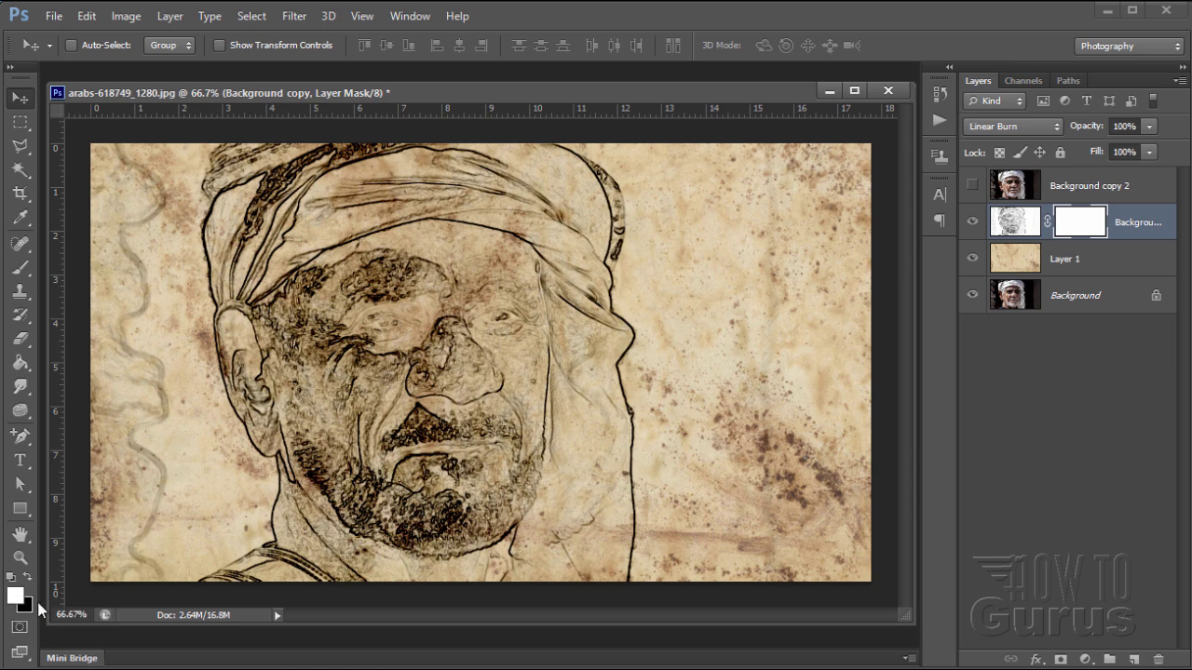
left_click(27, 578)
Select the Brush tool with a soft round brush sized 200 px
left_click(21, 267)
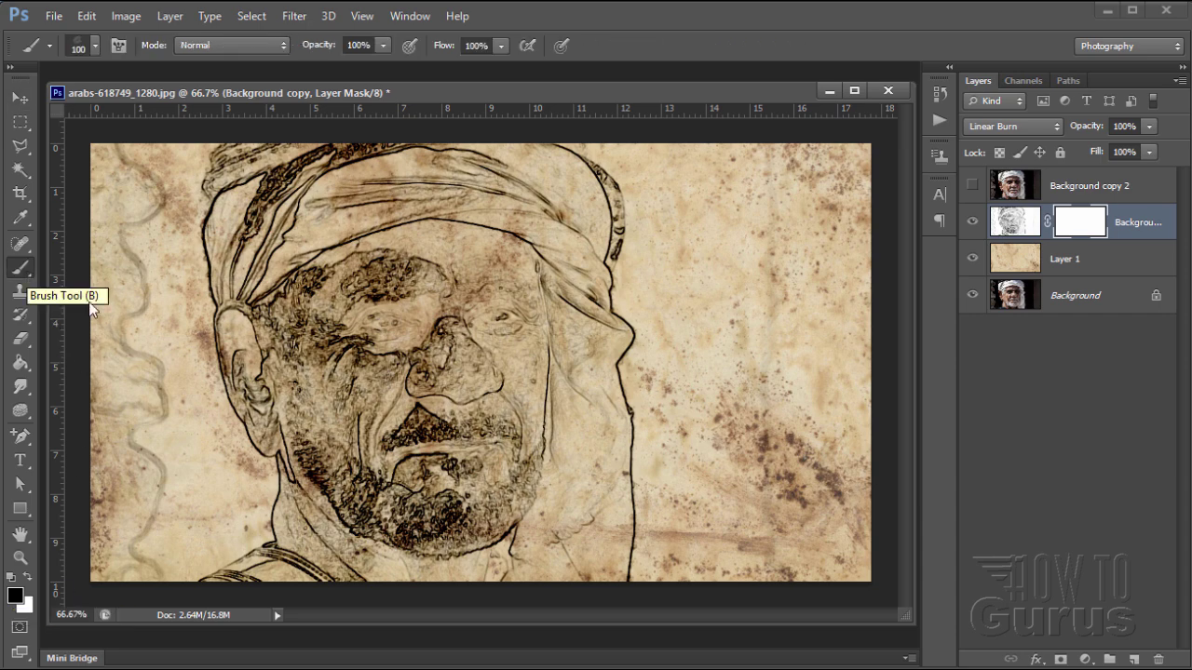
left_click(169, 362)
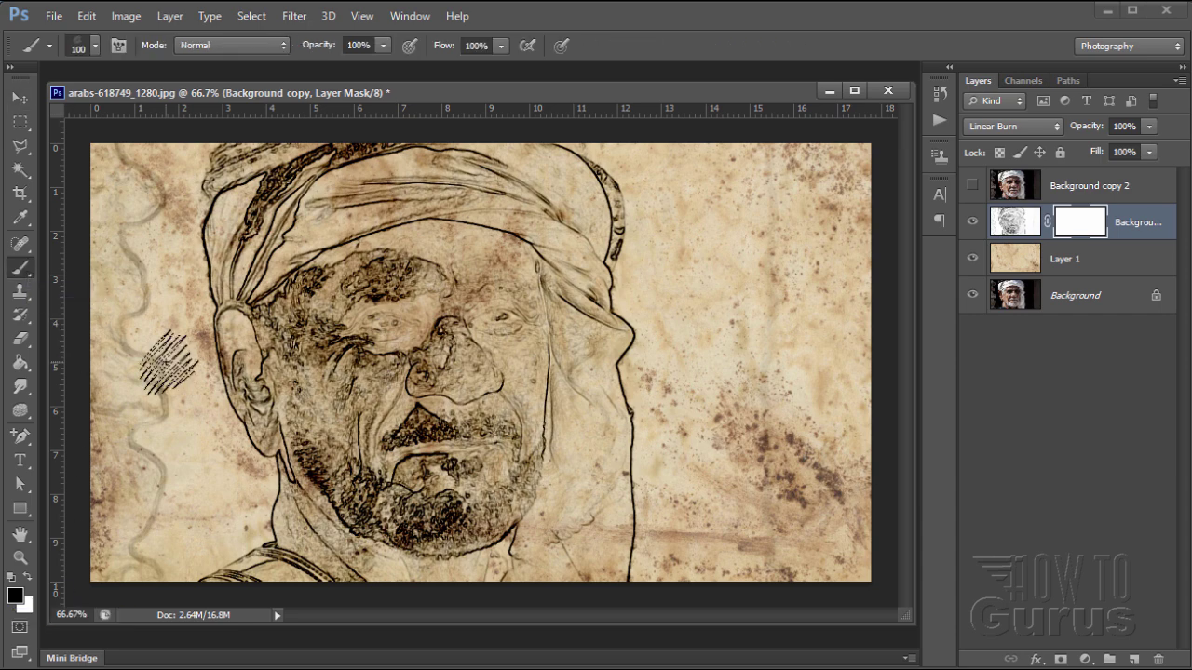
left_click(94, 44)
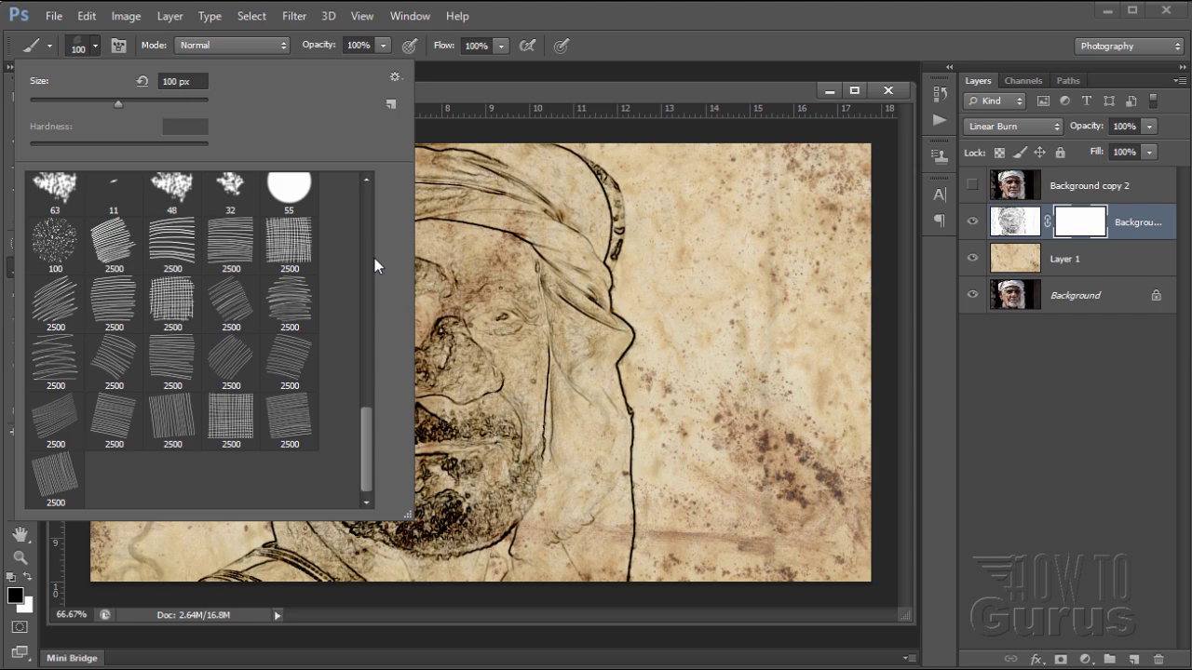
left_click_drag(370, 422, 378, 167)
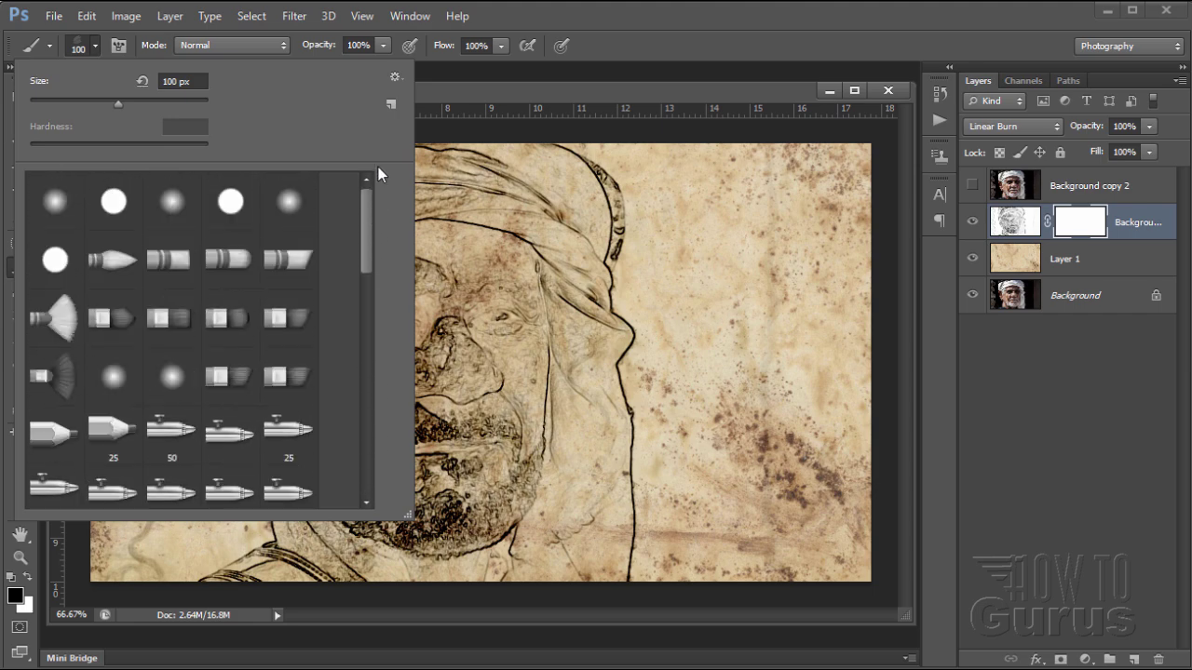
double_click(51, 214)
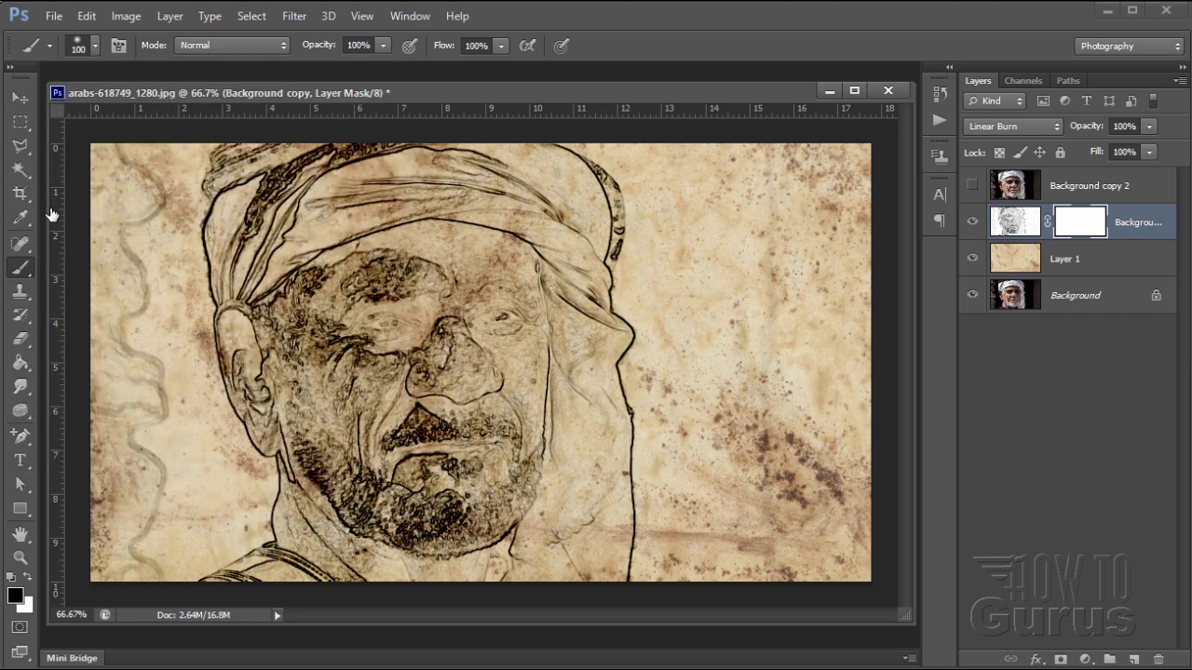
left_click(96, 46)
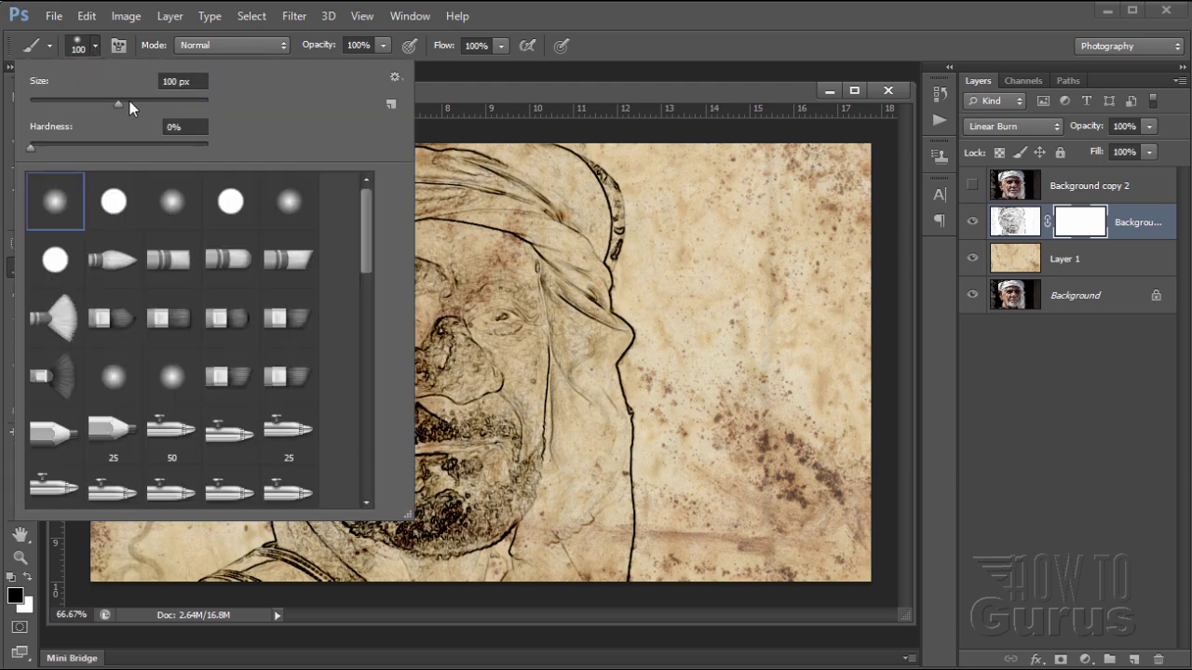
left_click_drag(196, 82, 142, 81)
type("200")
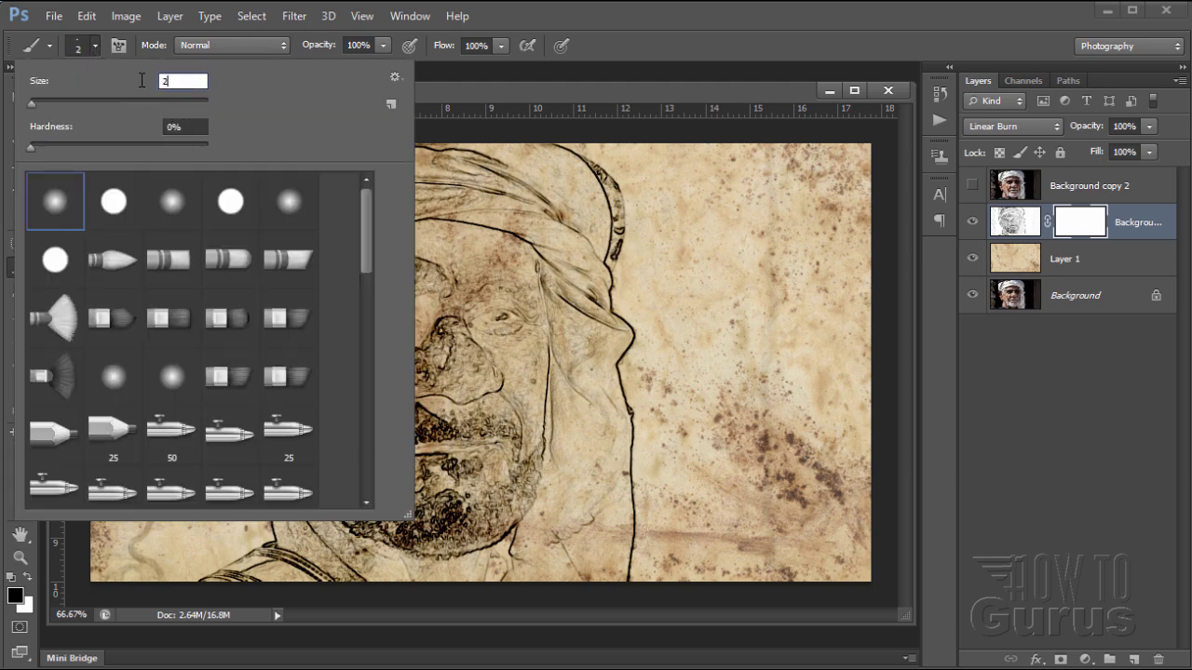
left_click(93, 44)
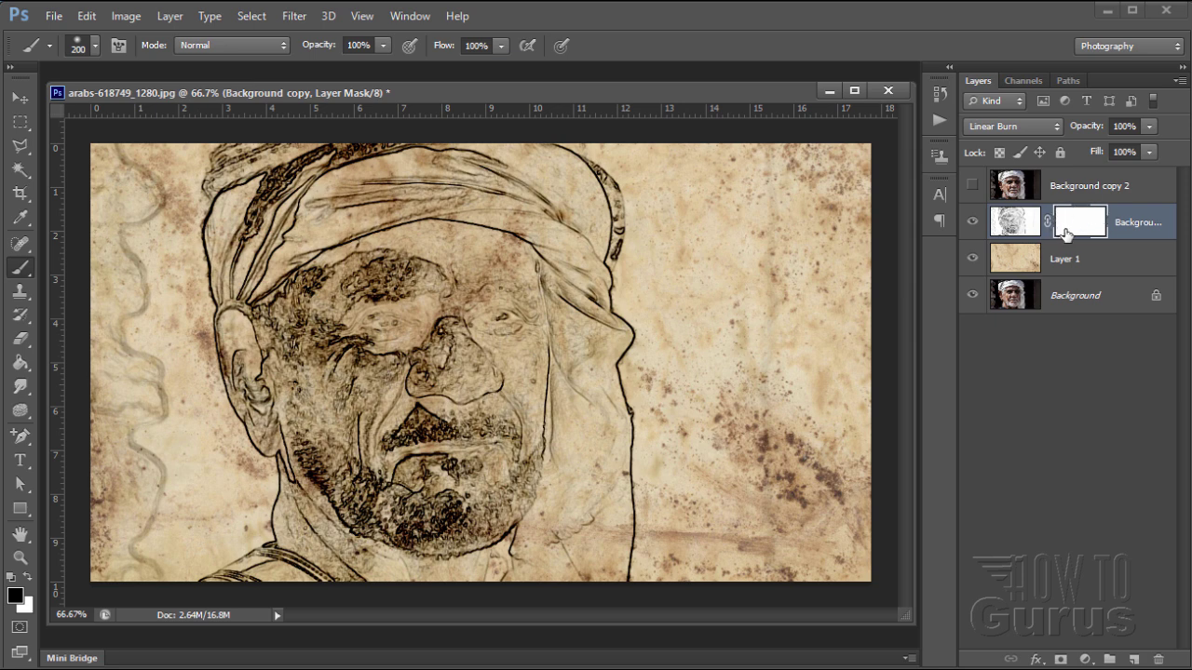
Paint black on the mask to fade lines beside the ear, along the turban top and around the collar
mouse_move(633, 447)
left_mouse_down()
mouse_move(639, 479)
mouse_move(611, 558)
mouse_move(633, 526)
left_mouse_up()
mouse_move(663, 382)
left_mouse_down()
mouse_move(649, 204)
mouse_move(614, 188)
left_mouse_up()
mouse_move(220, 164)
left_mouse_down()
mouse_move(238, 200)
mouse_move(200, 242)
left_mouse_up()
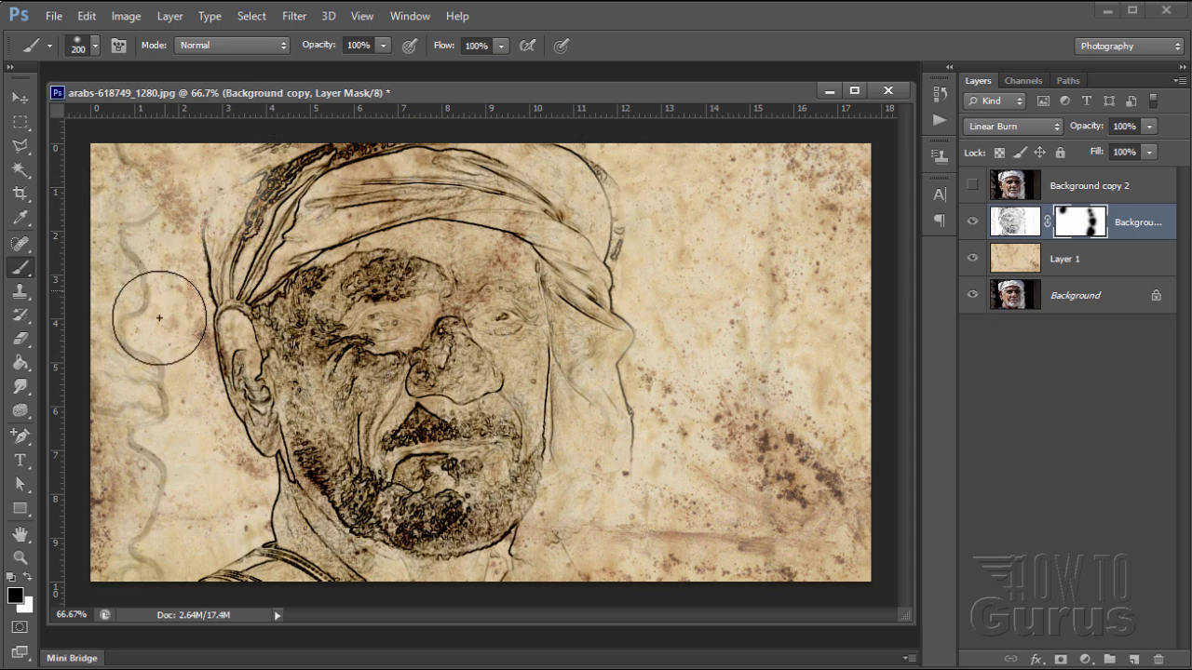
mouse_move(234, 475)
left_mouse_down()
mouse_move(234, 524)
mouse_move(186, 545)
mouse_move(222, 575)
mouse_move(237, 564)
left_mouse_up()
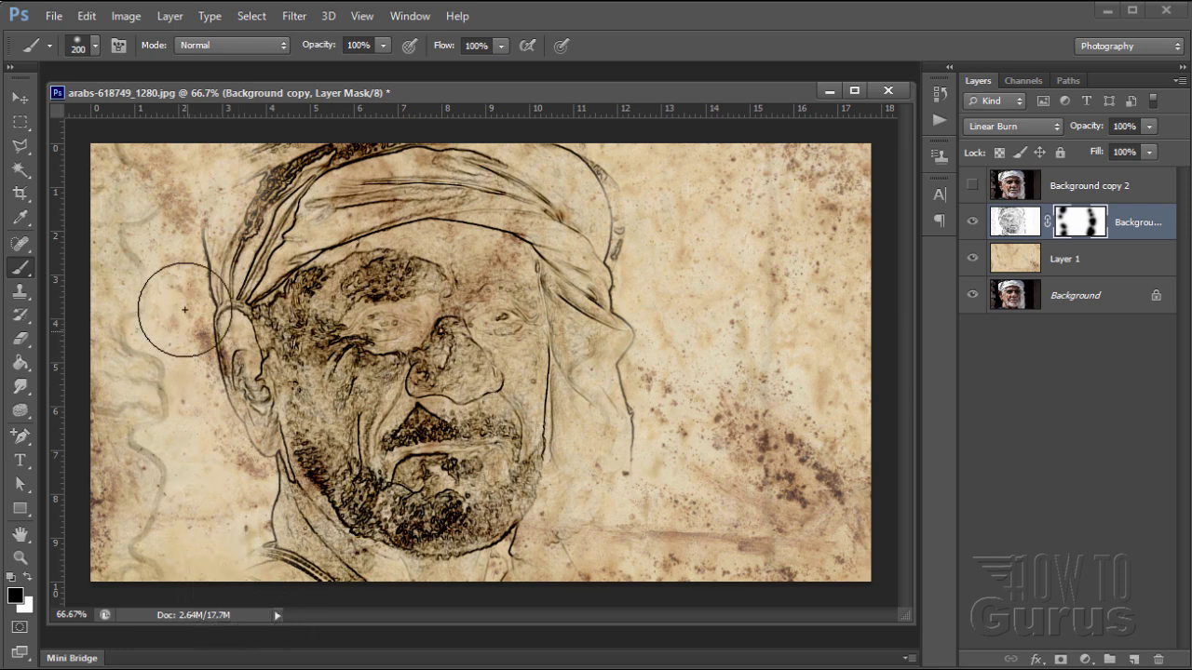
mouse_move(206, 571)
left_mouse_down()
mouse_move(287, 611)
mouse_move(292, 599)
mouse_move(276, 620)
left_mouse_up()
mouse_move(513, 599)
left_mouse_down()
mouse_move(499, 573)
mouse_move(559, 580)
mouse_move(546, 532)
left_mouse_up()
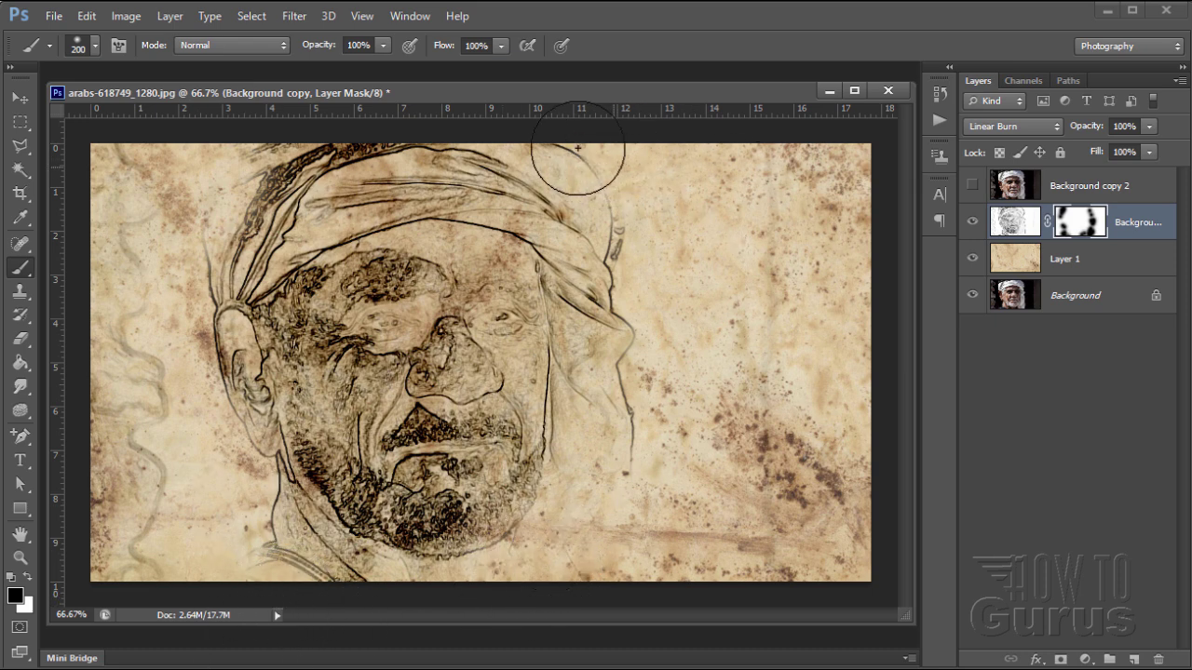
mouse_move(326, 135)
left_mouse_down()
mouse_move(319, 120)
mouse_move(273, 121)
mouse_move(237, 139)
left_mouse_up()
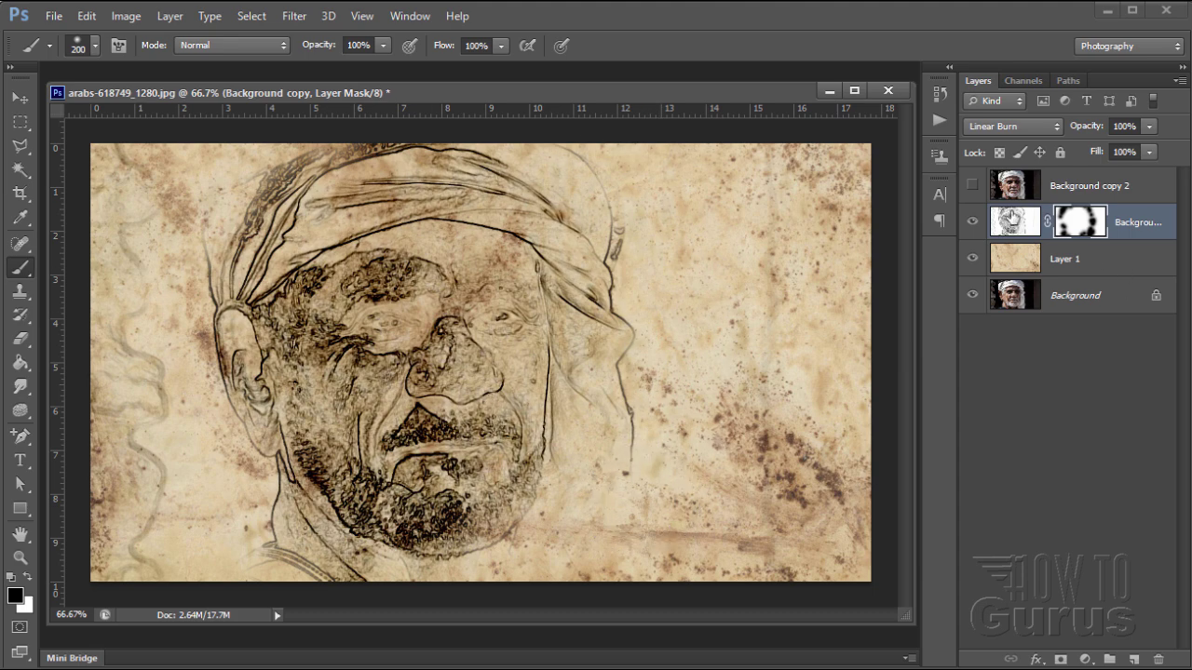
Show and select Background copy 2, and pick Artistic > Colored Pencil in the Filter Gallery
left_click(974, 186)
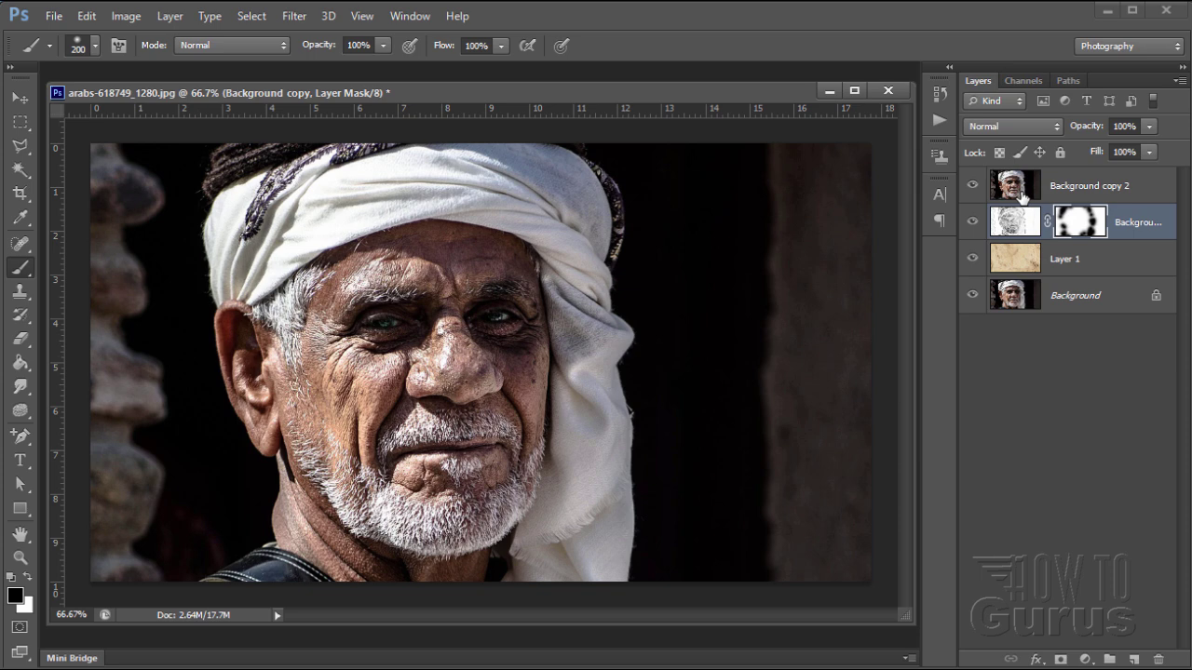
left_click(1017, 189)
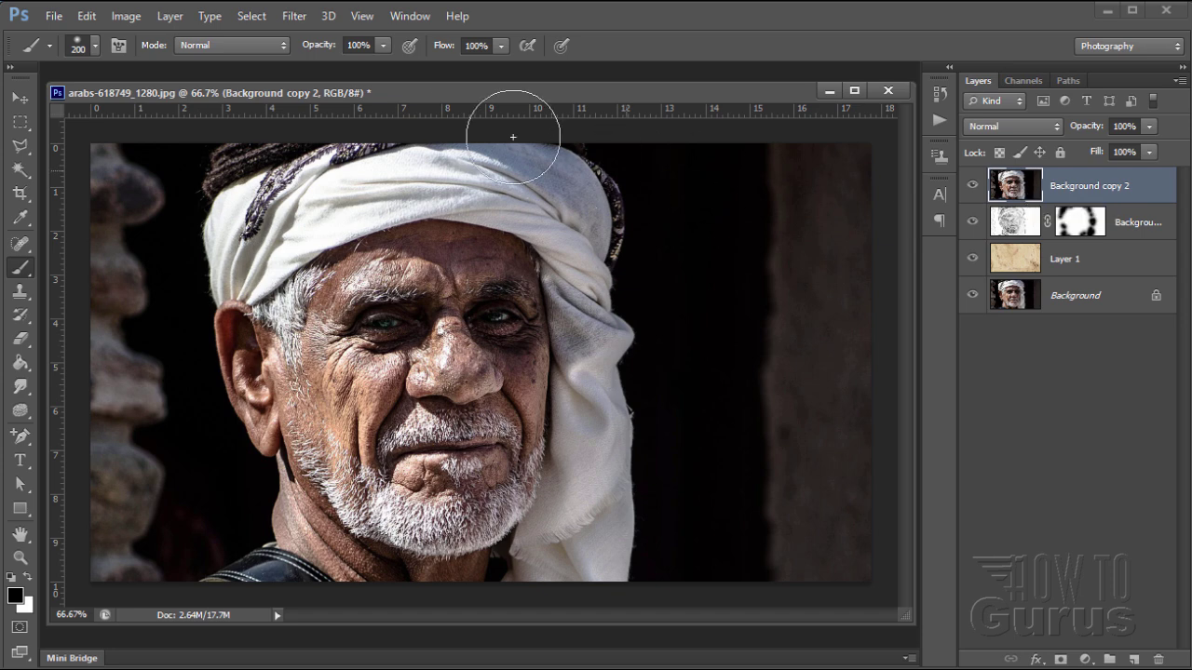
left_click(294, 16)
left_click(319, 86)
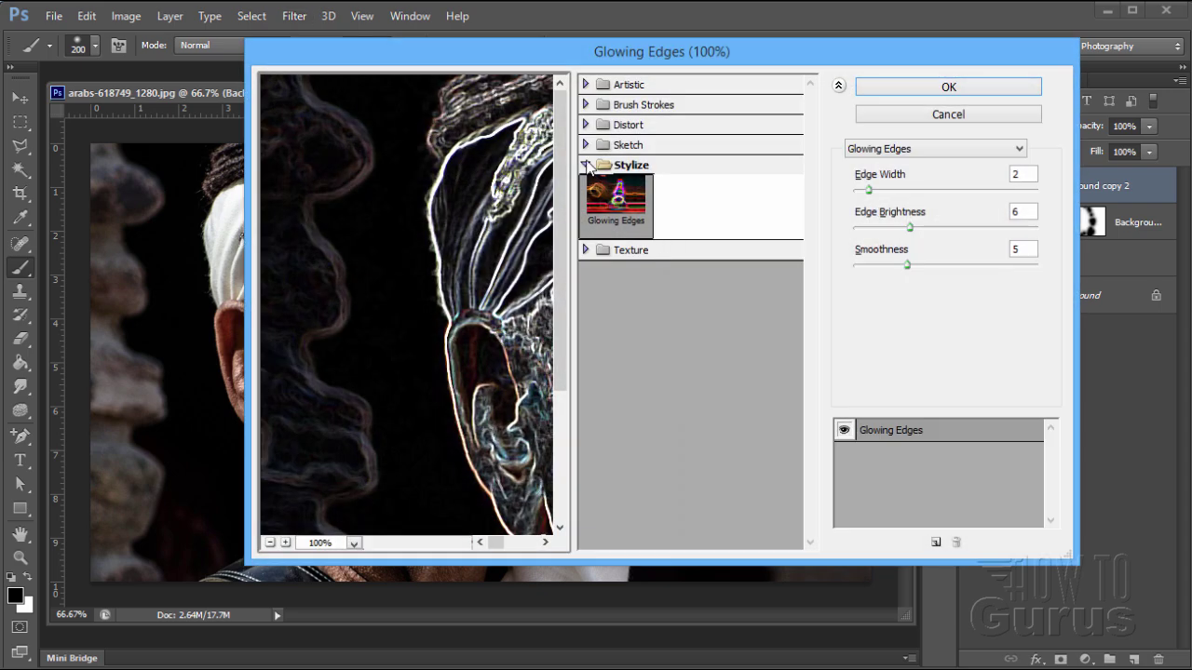
left_click(586, 165)
left_click(586, 84)
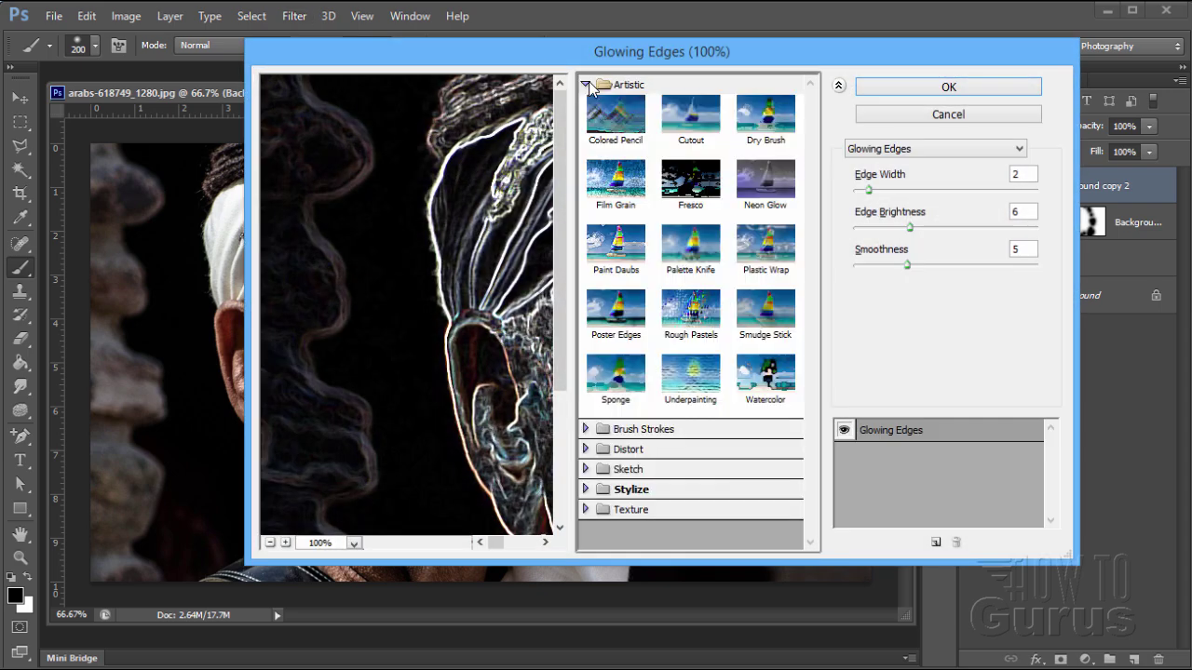
left_click(631, 141)
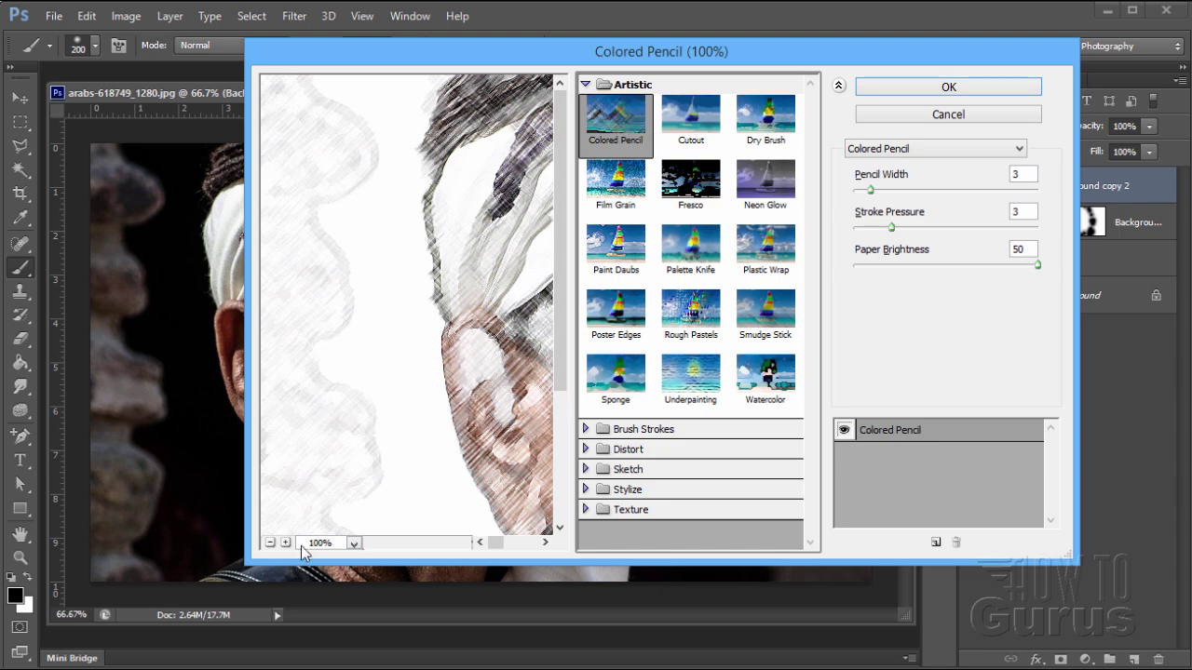
Apply Colored Pencil with pencil width 3, stroke pressure 3 and paper brightness 50
left_click(269, 543)
left_click(269, 542)
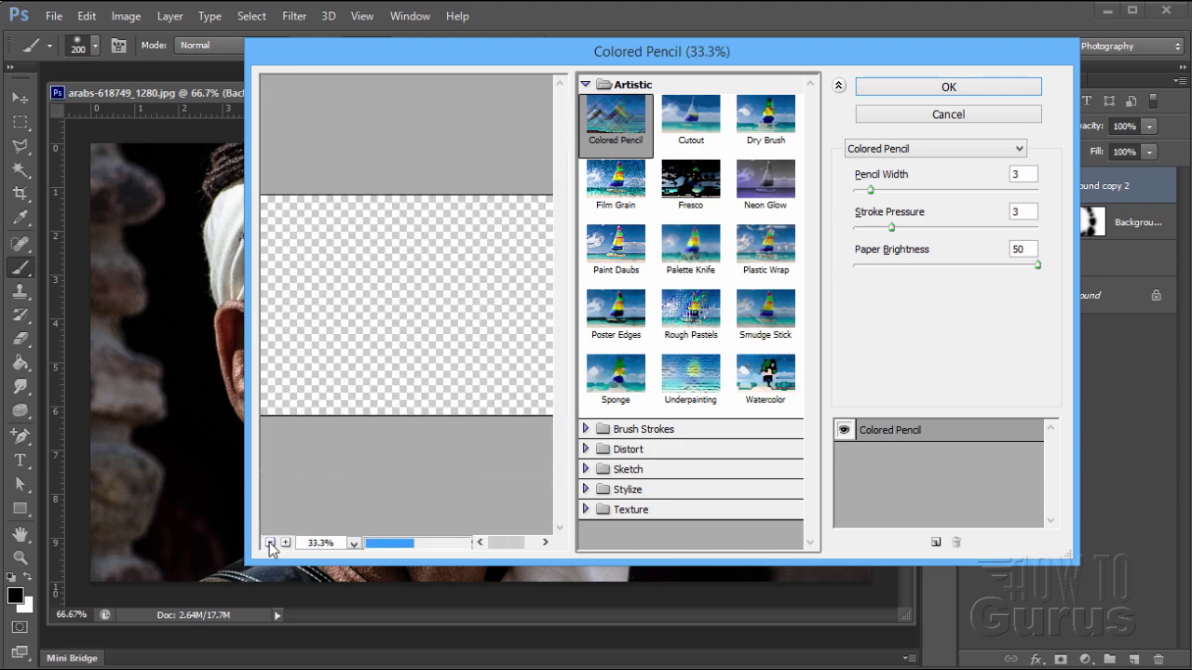
left_click(285, 543)
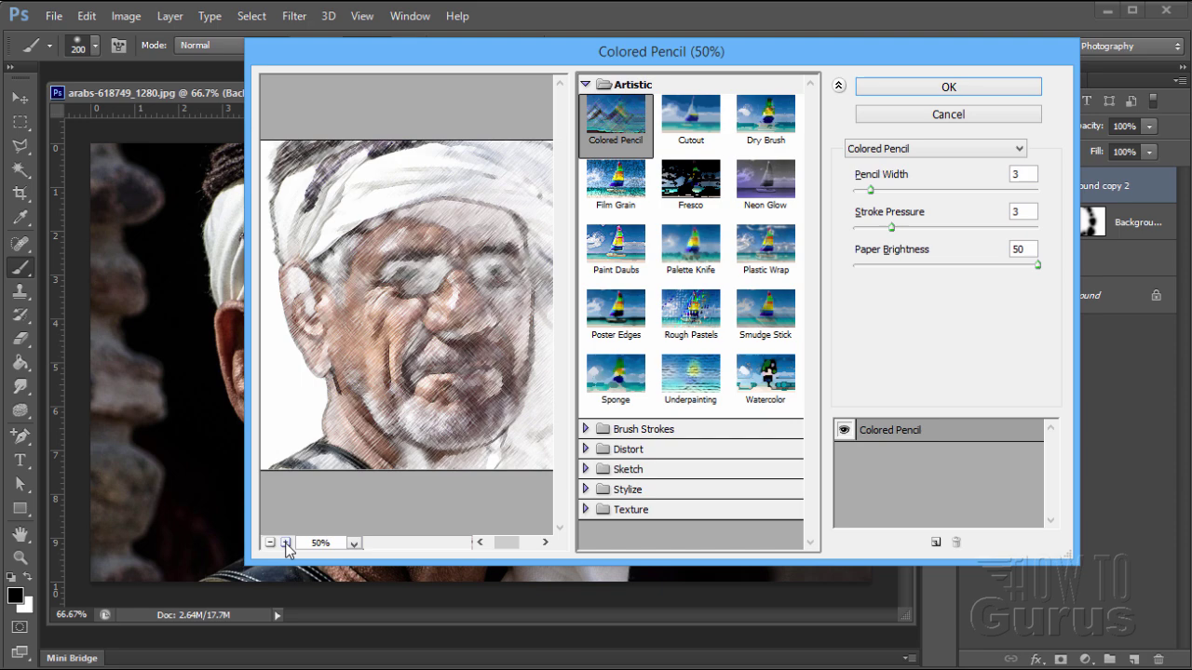
left_click(285, 543)
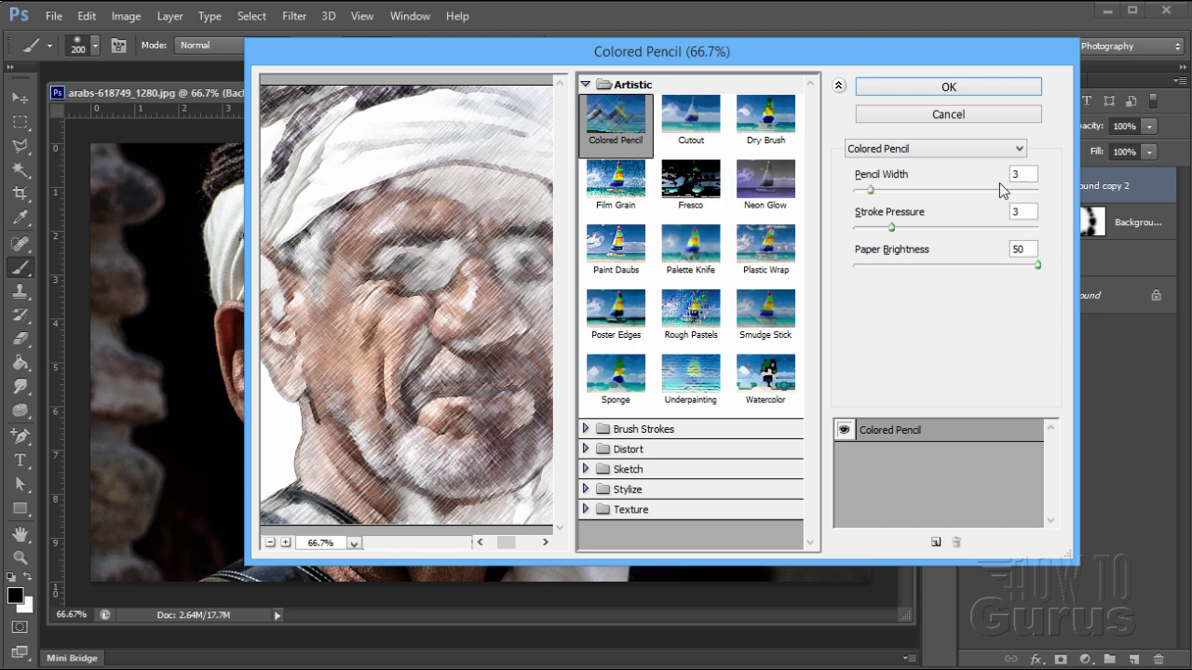
left_click(1038, 267)
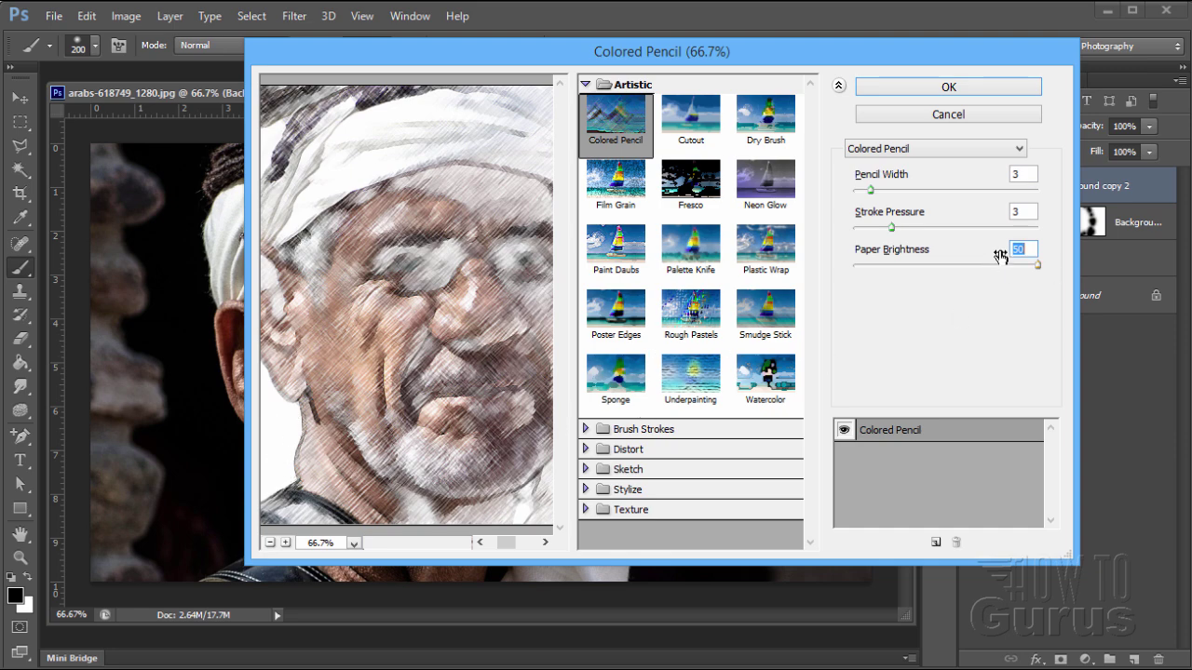
left_click(956, 86)
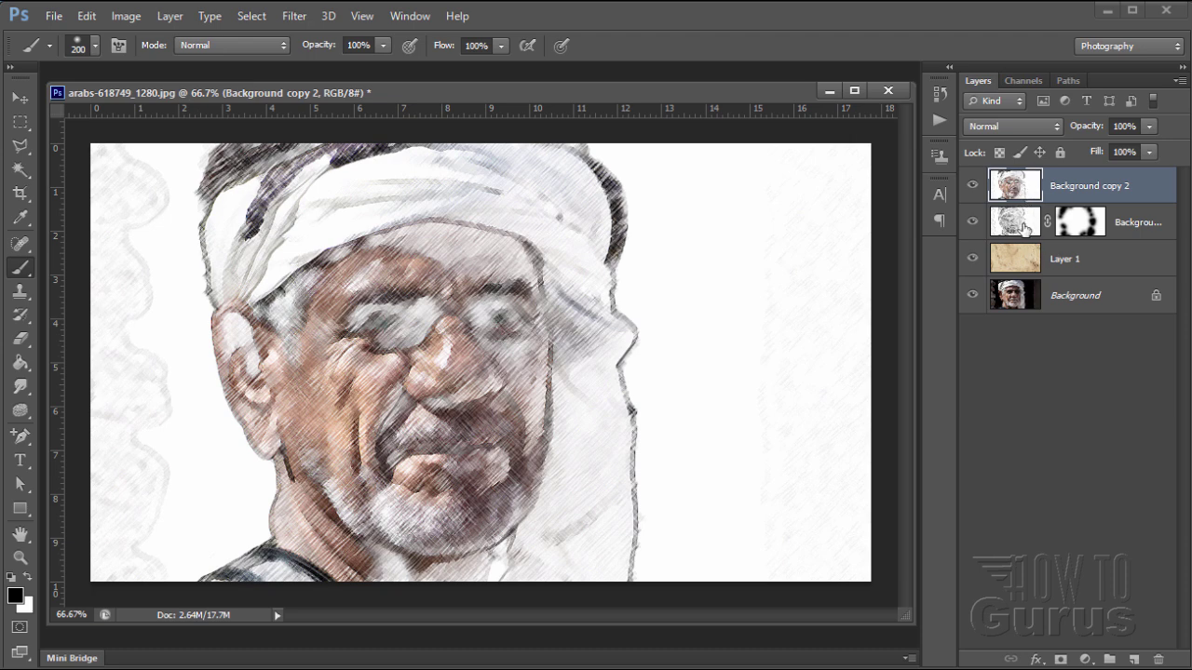
Switch Background copy 2's blend mode to Multiply
left_click(1024, 127)
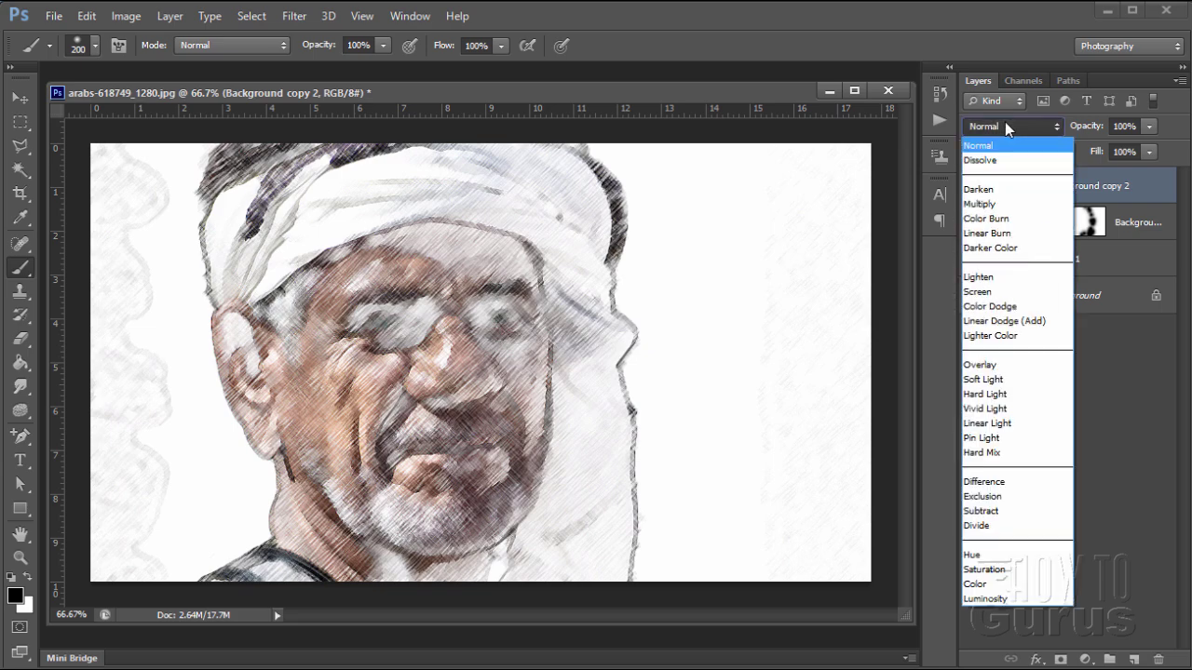
left_click(982, 205)
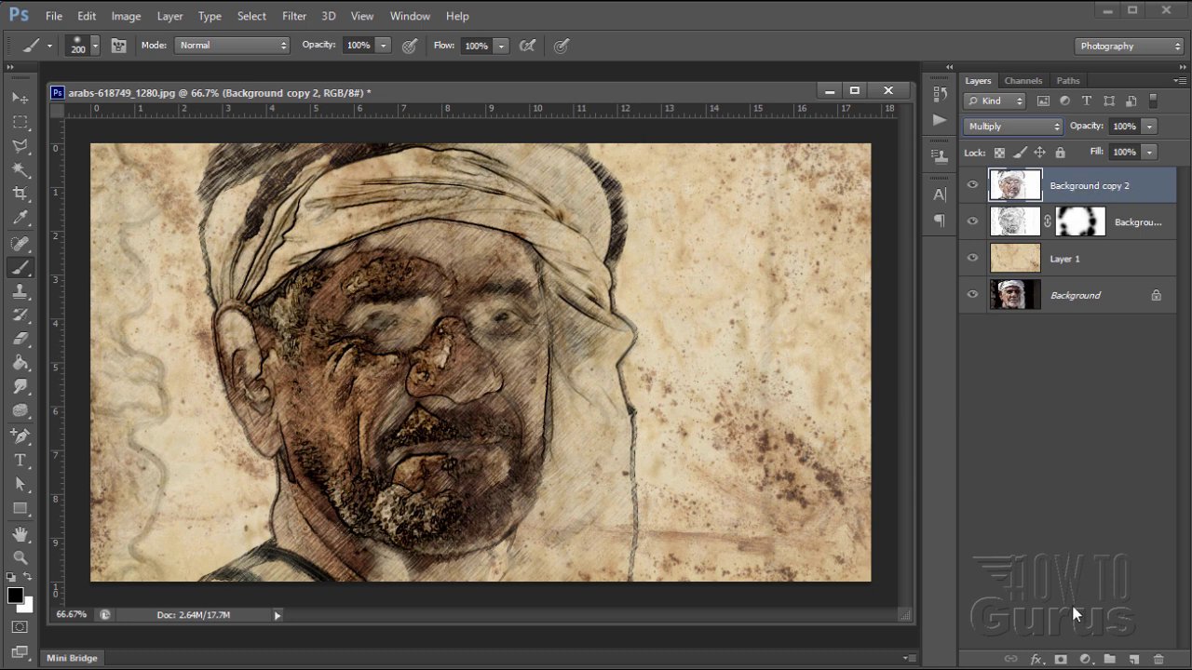
Add a mask to Background copy 2 and paint out the pencil shading over jaw, neck and ear
left_click(1060, 659)
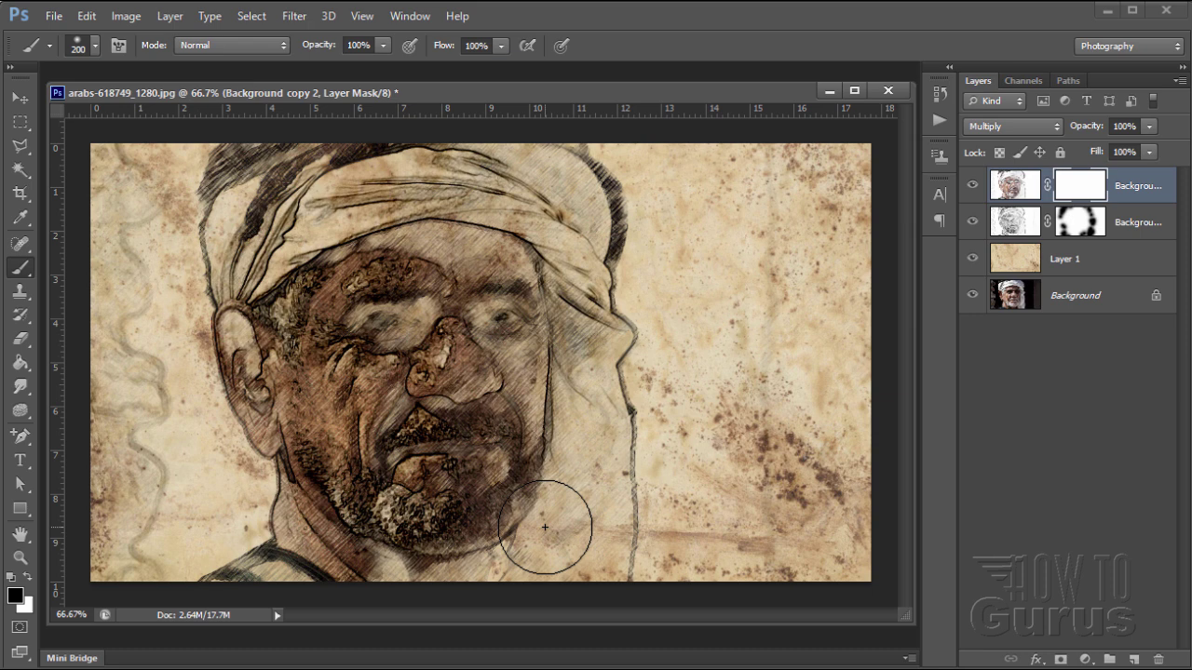
mouse_move(546, 524)
left_mouse_down()
mouse_move(580, 474)
mouse_move(591, 406)
mouse_move(585, 359)
mouse_move(600, 298)
mouse_move(586, 177)
mouse_move(607, 233)
left_mouse_up()
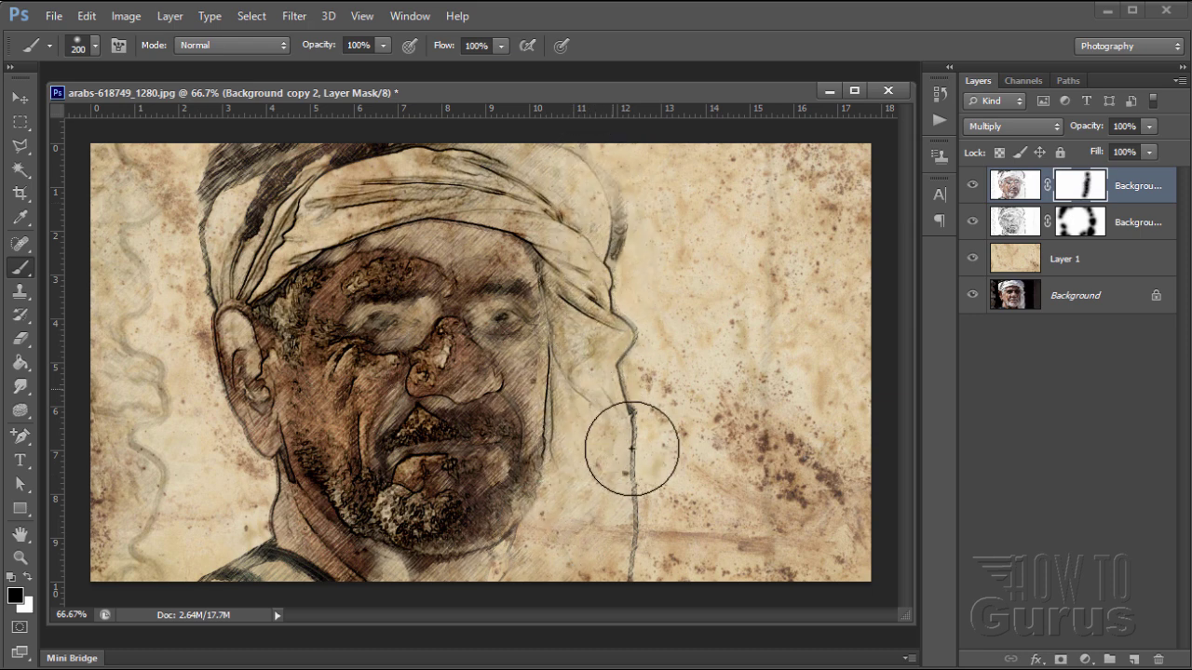
mouse_move(569, 497)
left_mouse_down()
mouse_move(358, 554)
mouse_move(246, 562)
mouse_move(259, 444)
mouse_move(217, 286)
mouse_move(240, 216)
mouse_move(234, 175)
mouse_move(338, 157)
mouse_move(271, 204)
mouse_move(269, 226)
mouse_move(305, 272)
mouse_move(283, 343)
mouse_move(285, 327)
mouse_move(309, 482)
mouse_move(400, 556)
mouse_move(493, 551)
mouse_move(562, 451)
mouse_move(515, 371)
mouse_move(509, 295)
mouse_move(485, 238)
mouse_move(504, 237)
mouse_move(552, 357)
mouse_move(465, 245)
mouse_move(381, 236)
mouse_move(420, 242)
mouse_move(415, 497)
mouse_move(433, 423)
mouse_move(360, 307)
mouse_move(384, 299)
mouse_move(441, 488)
mouse_move(413, 420)
mouse_move(546, 506)
mouse_move(527, 479)
mouse_move(469, 568)
mouse_move(515, 449)
mouse_move(493, 499)
mouse_move(467, 517)
mouse_move(467, 359)
mouse_move(389, 254)
mouse_move(372, 422)
mouse_move(433, 543)
mouse_move(416, 369)
mouse_move(476, 370)
mouse_move(373, 395)
mouse_move(349, 306)
mouse_move(285, 326)
mouse_move(311, 459)
mouse_move(344, 323)
mouse_move(445, 505)
mouse_move(419, 298)
mouse_move(421, 479)
mouse_move(372, 309)
mouse_move(466, 517)
mouse_move(364, 306)
mouse_move(432, 341)
left_mouse_up()
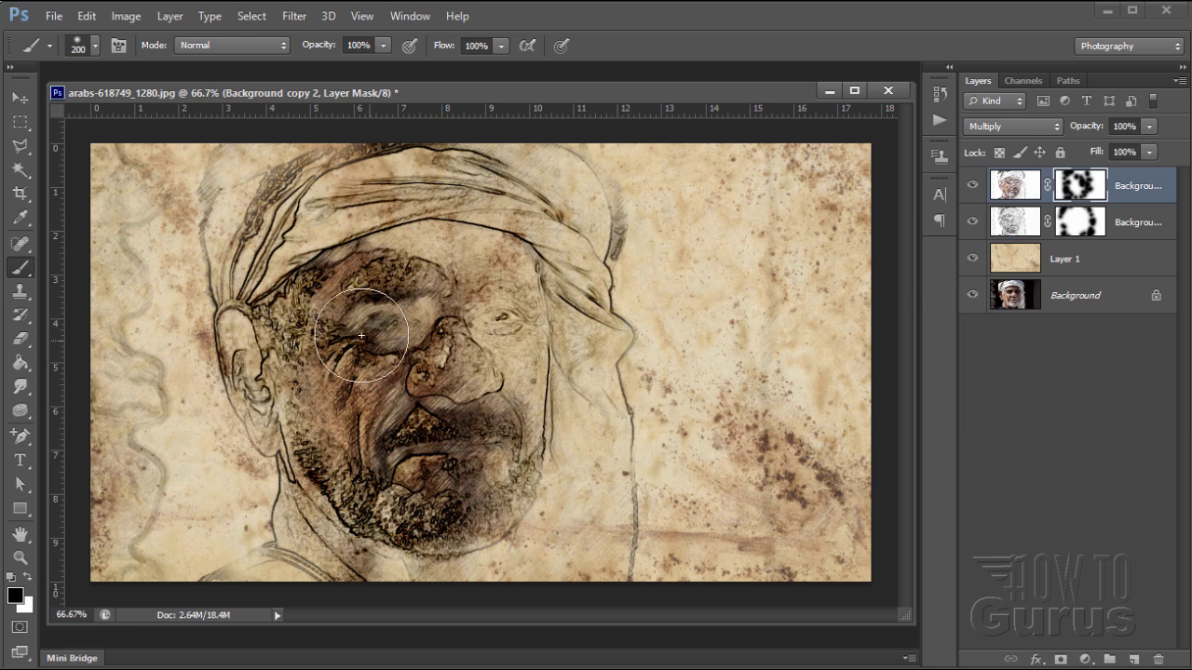
Paint black over the left eye on both the Background copy 2 and Background copy masks
mouse_move(361, 335)
left_mouse_down()
mouse_move(393, 315)
mouse_move(400, 331)
mouse_move(367, 322)
mouse_move(386, 312)
mouse_move(377, 314)
left_mouse_up()
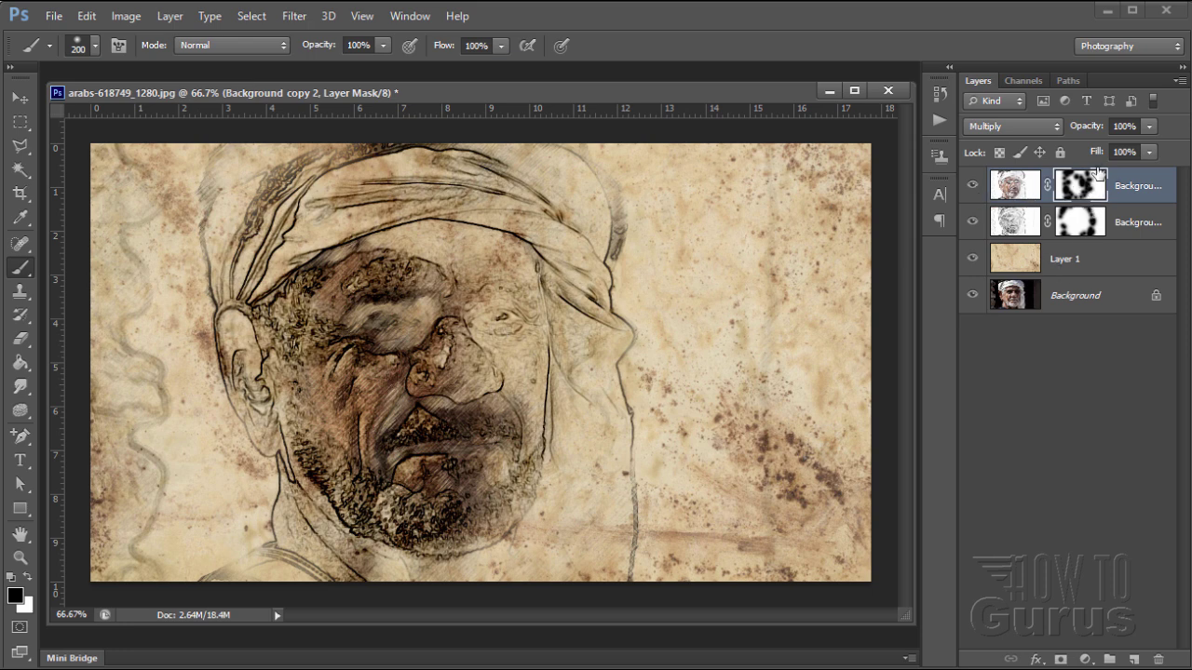
left_click_drag(404, 308, 389, 321)
left_click(388, 321)
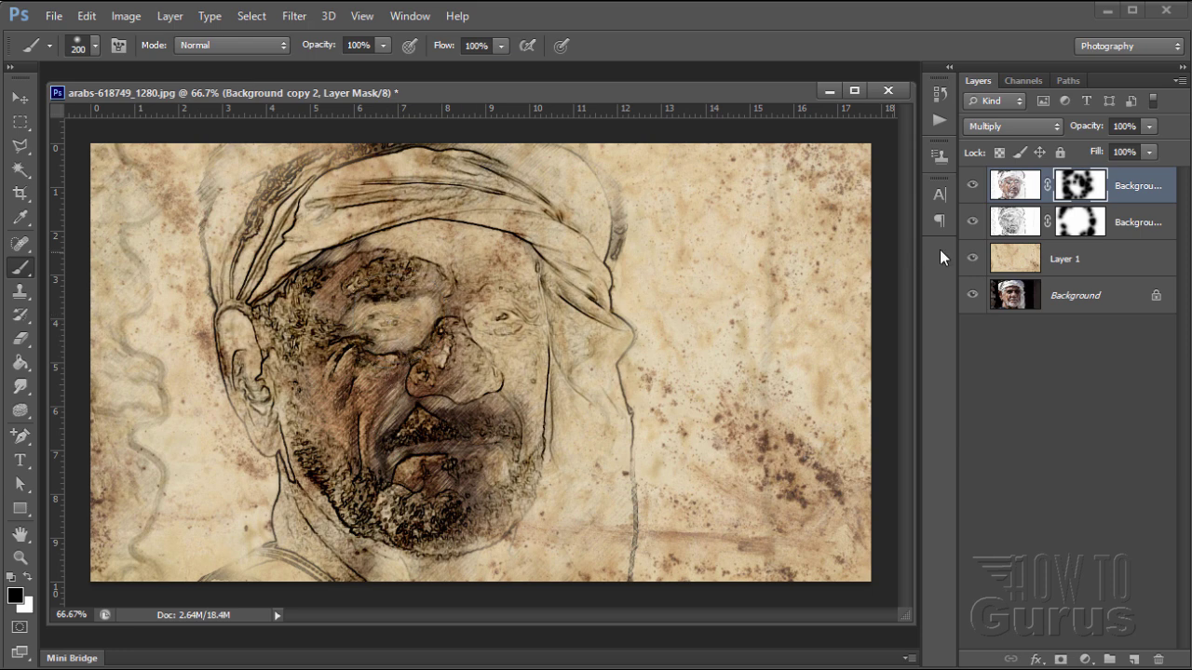
left_click(1077, 223)
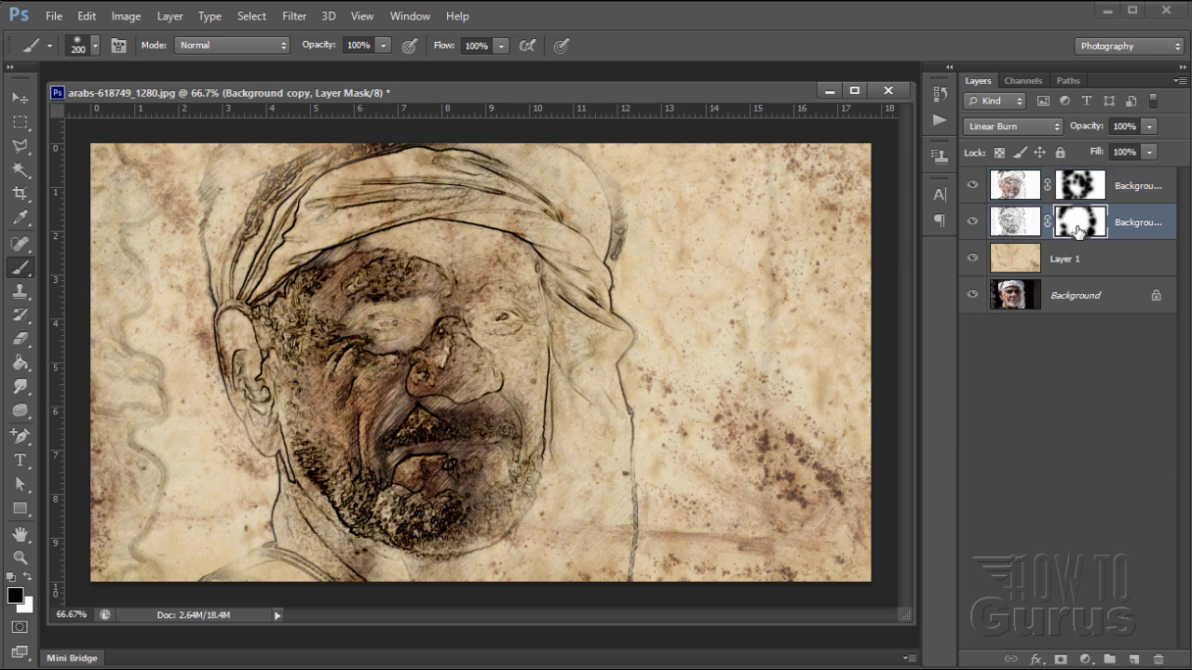
left_click(388, 325)
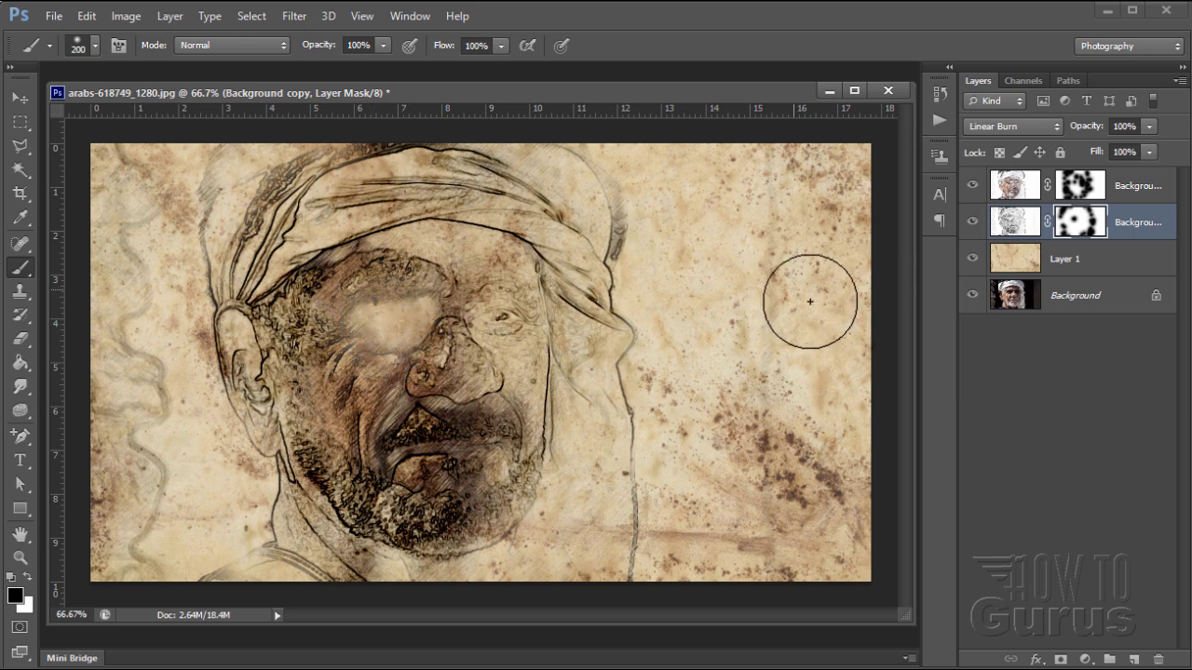
left_click(1123, 269)
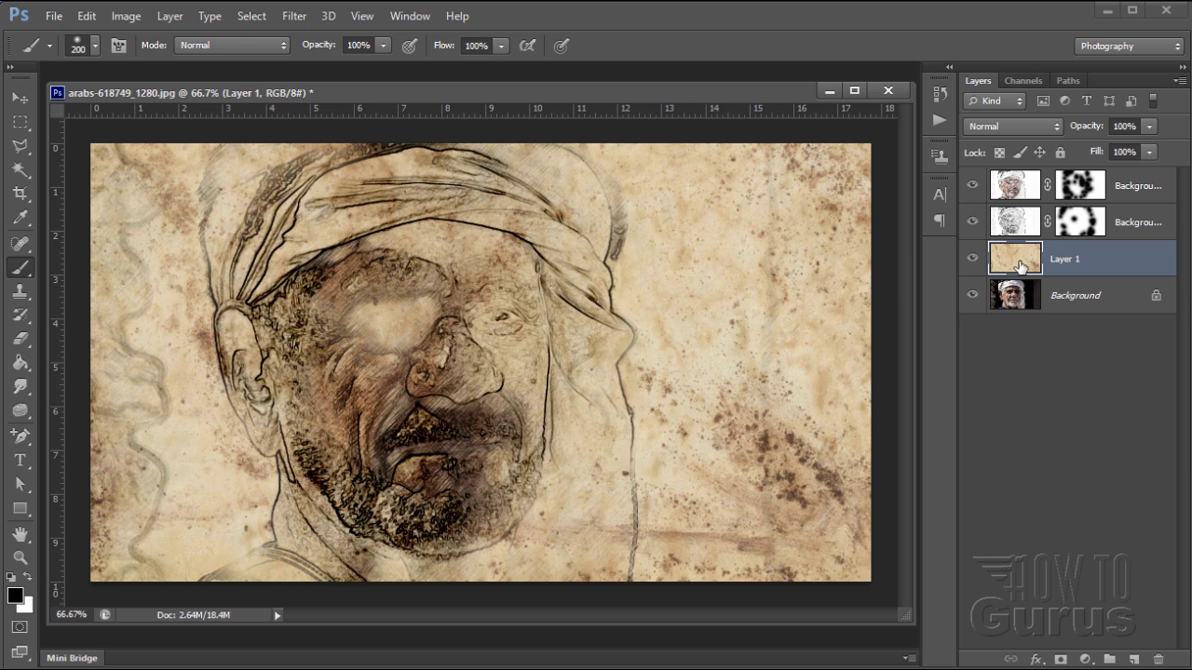
Add a mask to Layer 1 and paint black over the left eye and cheek
left_click(1061, 659)
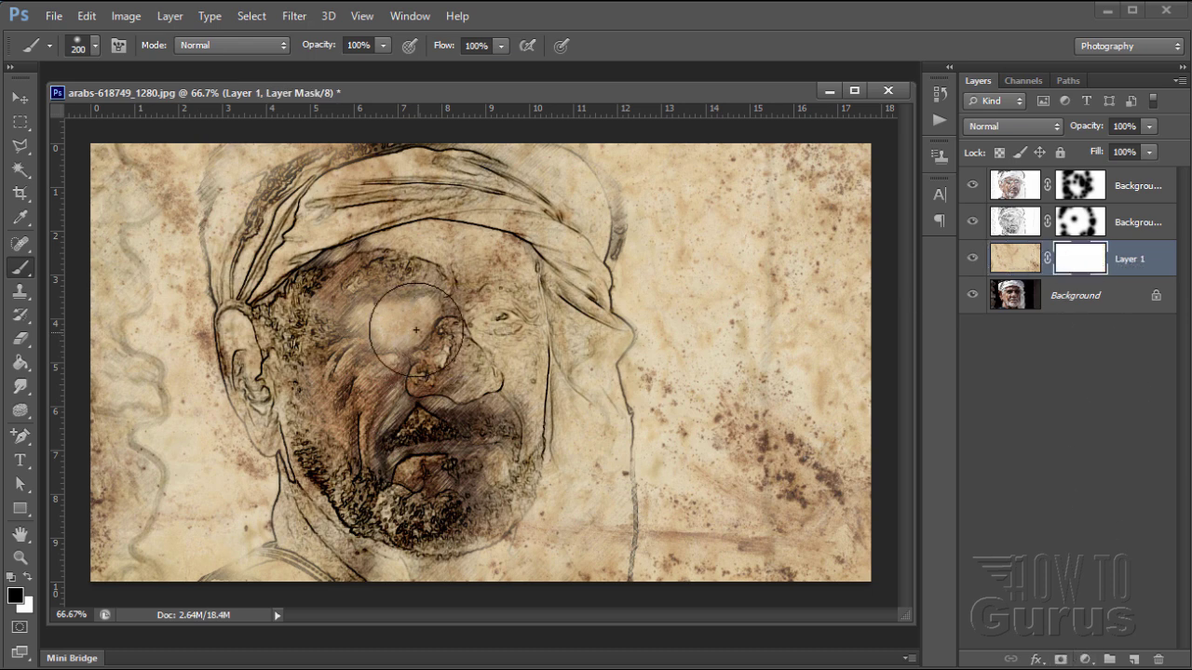
mouse_move(391, 320)
left_mouse_down()
mouse_move(408, 318)
mouse_move(372, 327)
mouse_move(438, 314)
left_mouse_up()
left_click(353, 330)
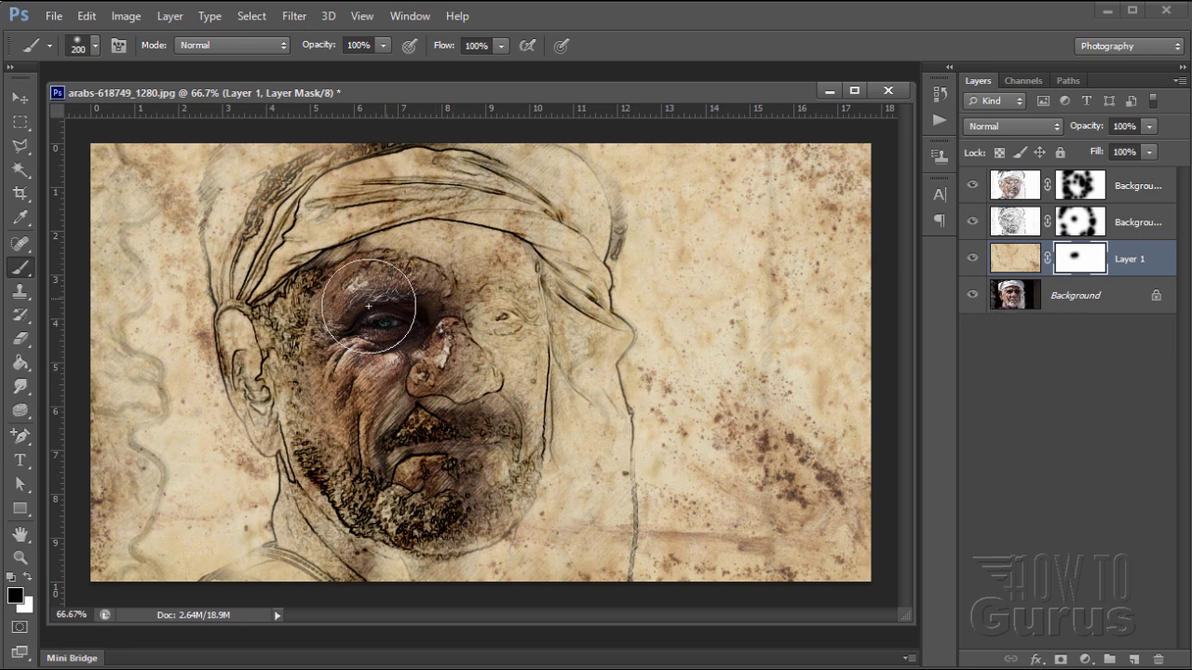
mouse_move(368, 306)
left_mouse_down()
mouse_move(436, 331)
mouse_move(376, 331)
mouse_move(399, 320)
mouse_move(396, 349)
mouse_move(372, 366)
mouse_move(426, 321)
left_mouse_up()
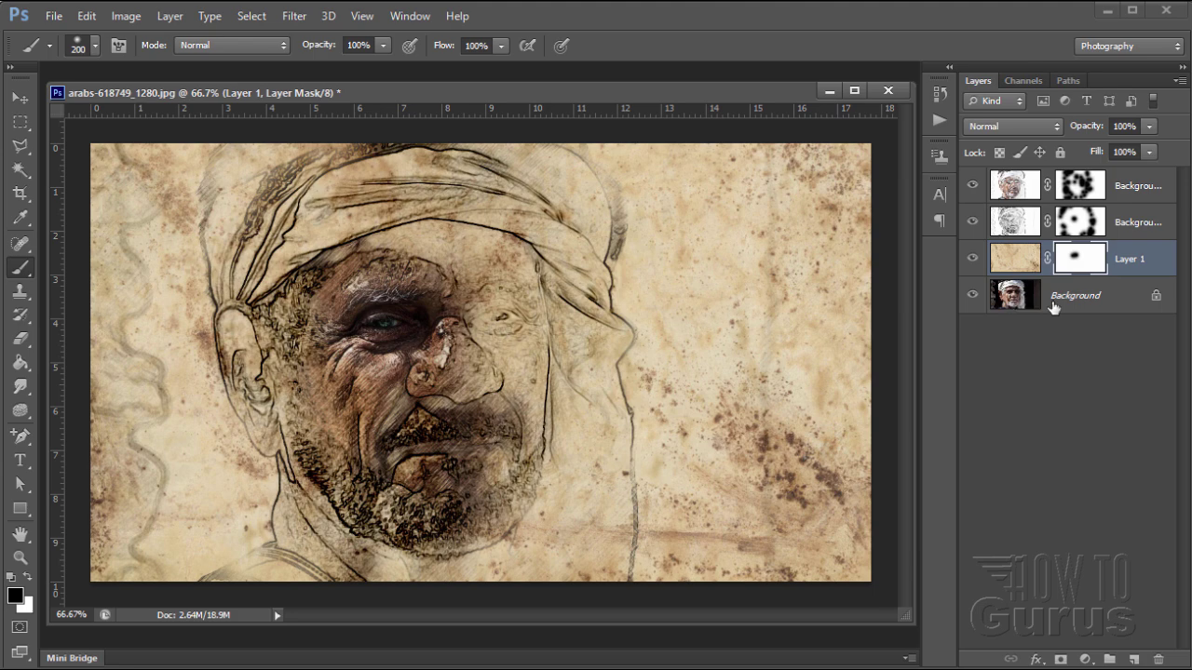
Create a Levels 1 adjustment layer above the Background photo layer
left_click(1053, 300)
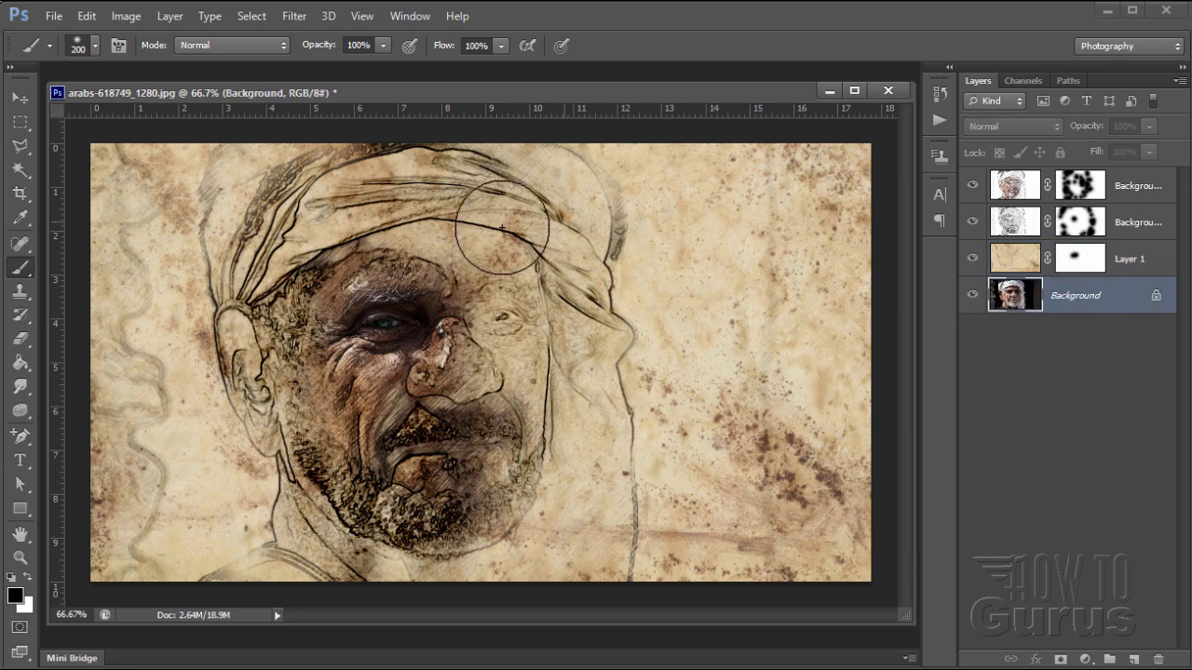
left_click(169, 16)
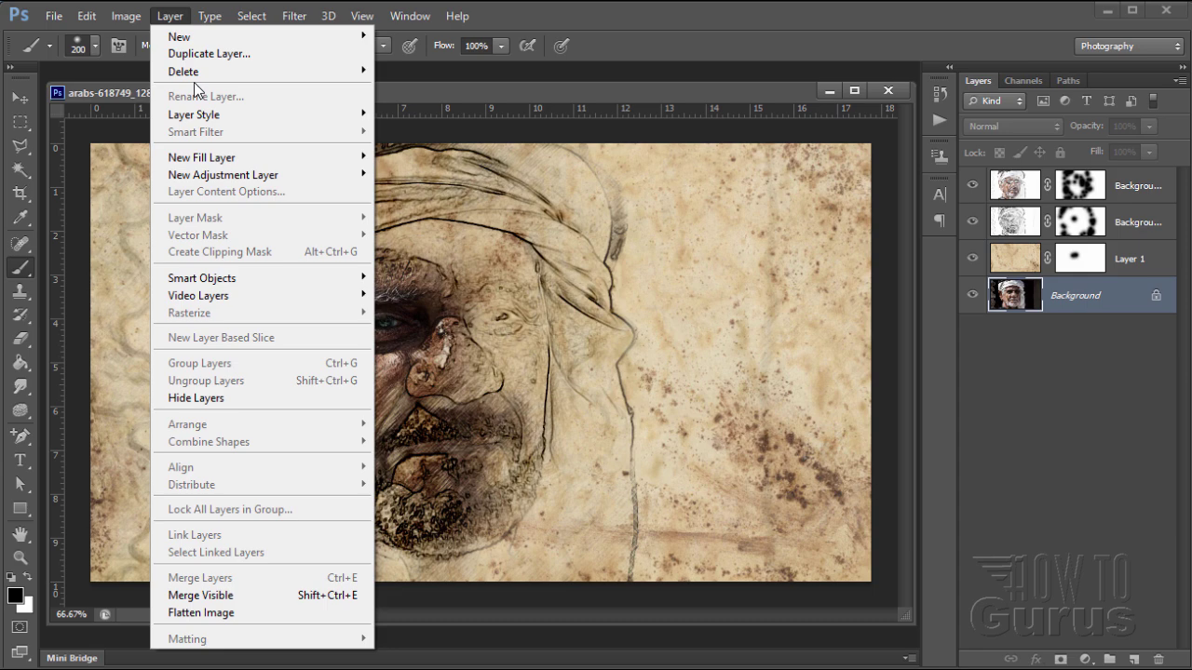
mouse_move(233, 184)
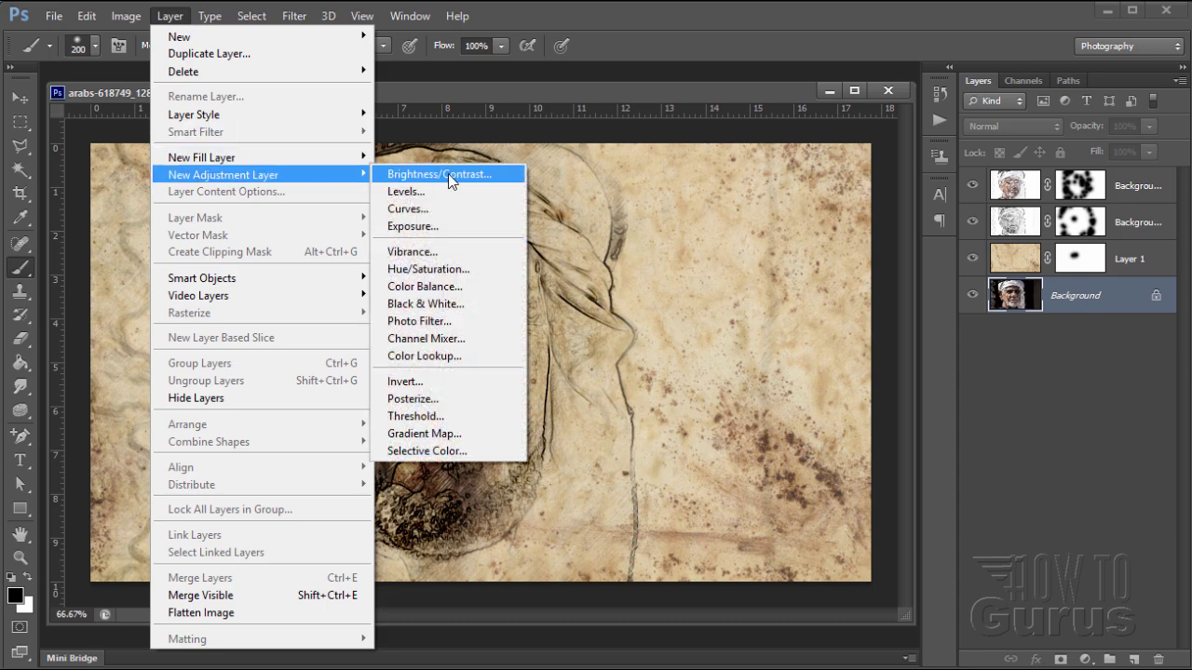
left_click(406, 192)
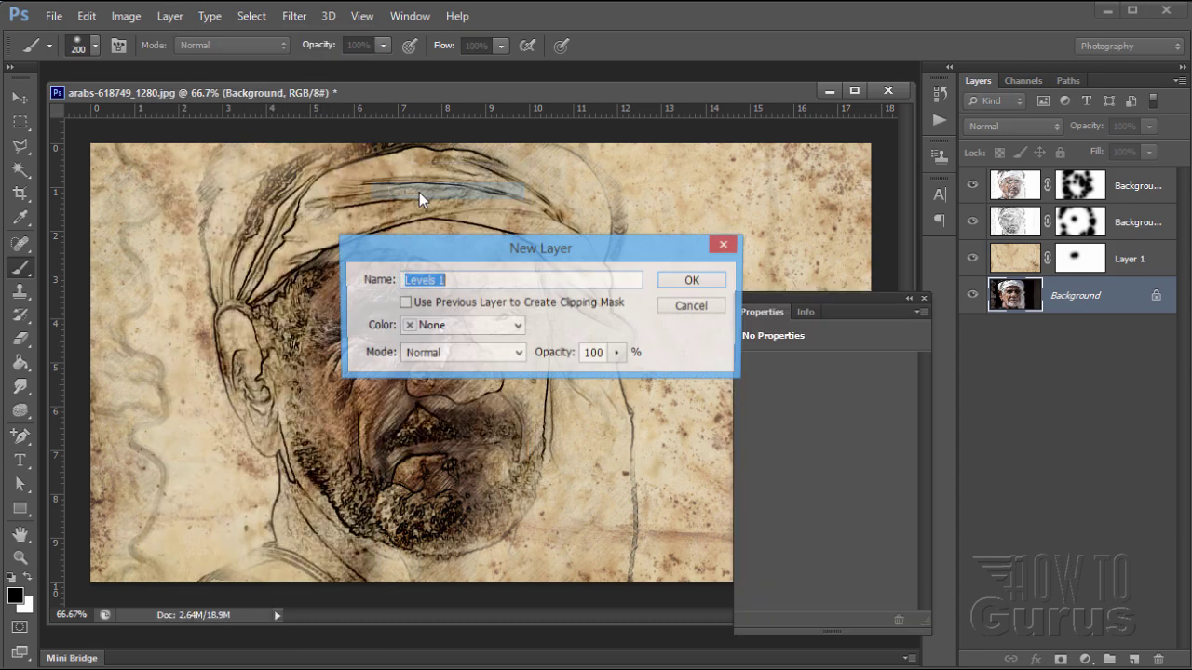
left_click(687, 283)
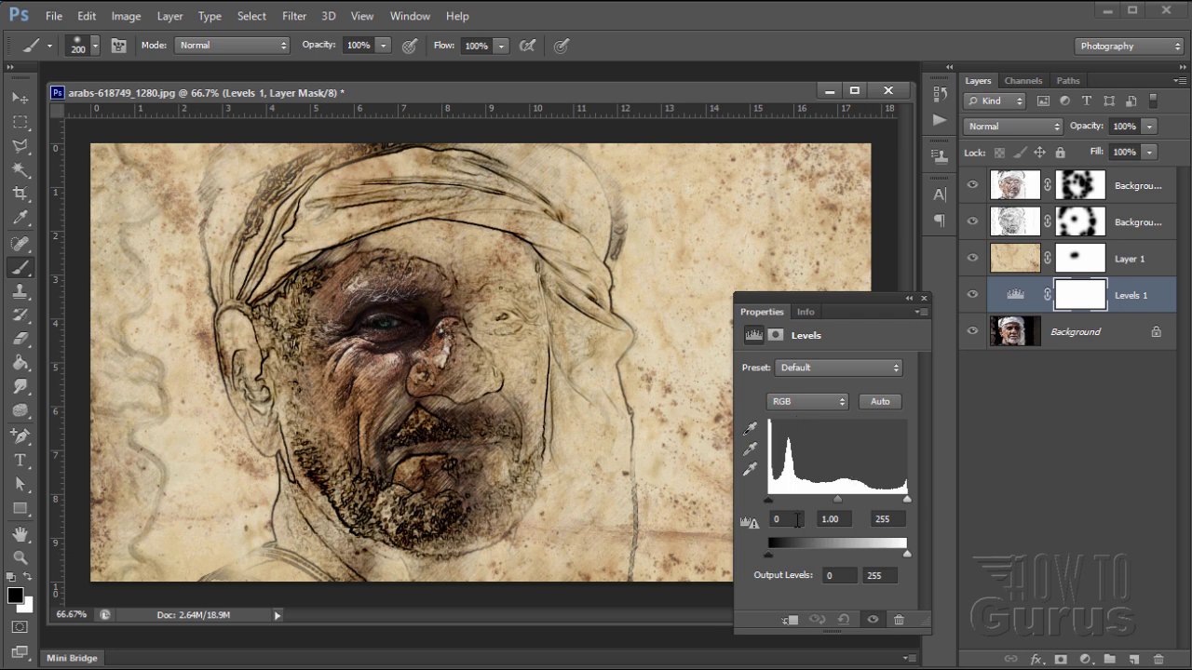
Set the Levels input values to 13, 1.42 and 173
type("13")
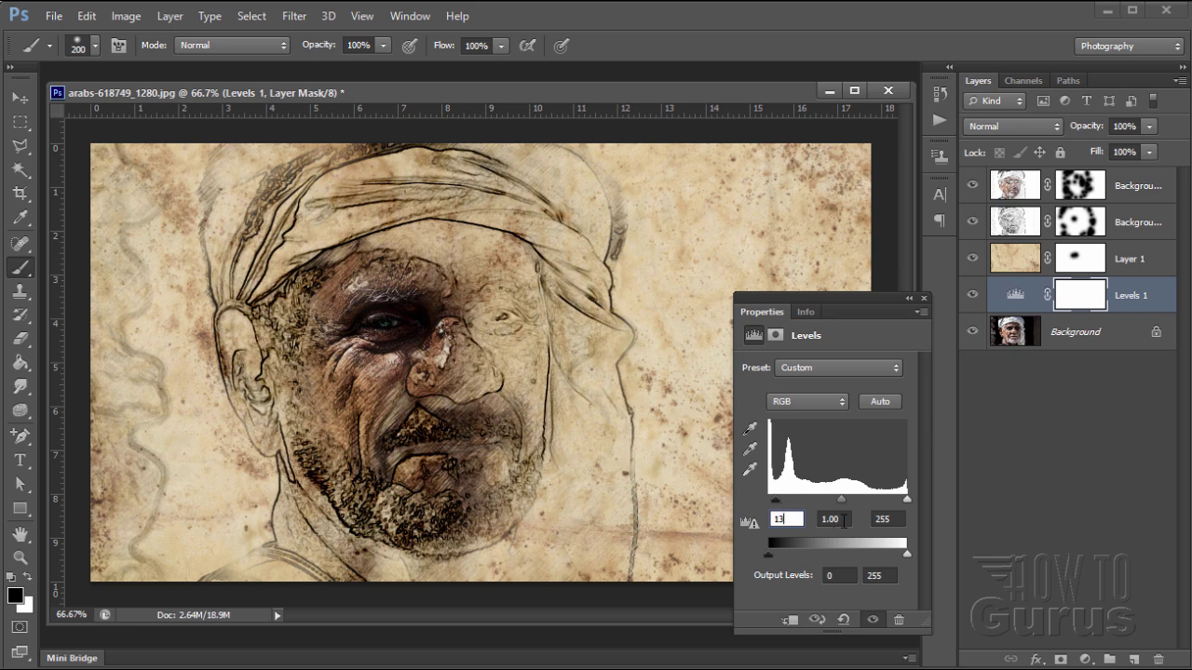
left_click(843, 520)
type("1.42")
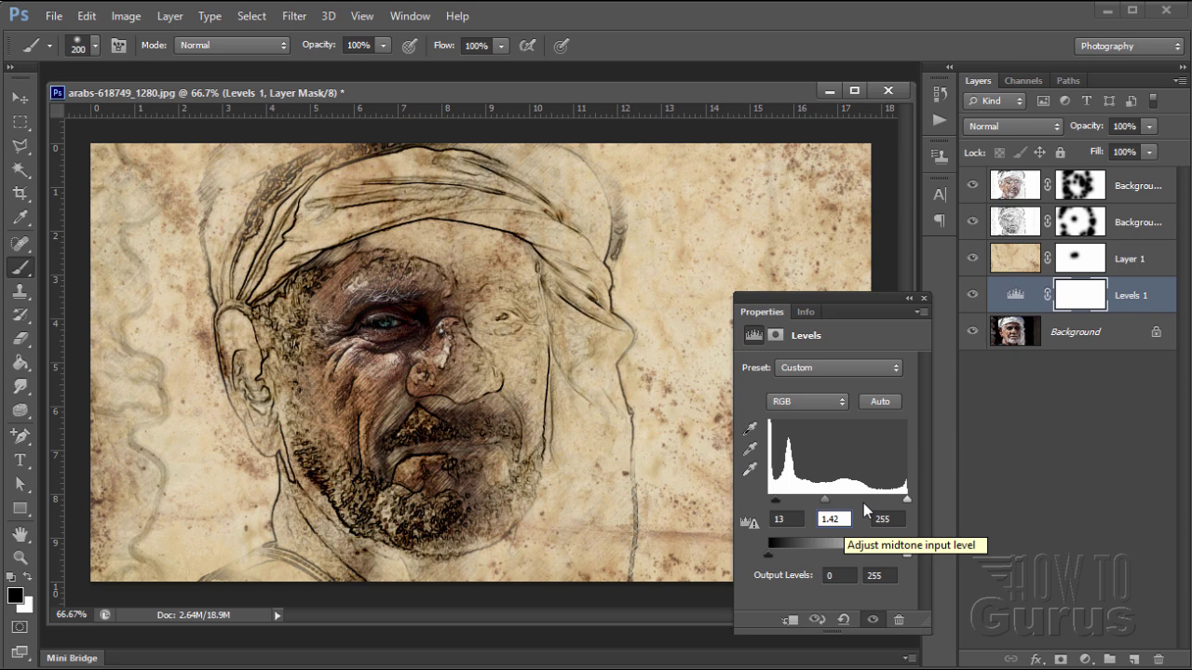
left_click(900, 520)
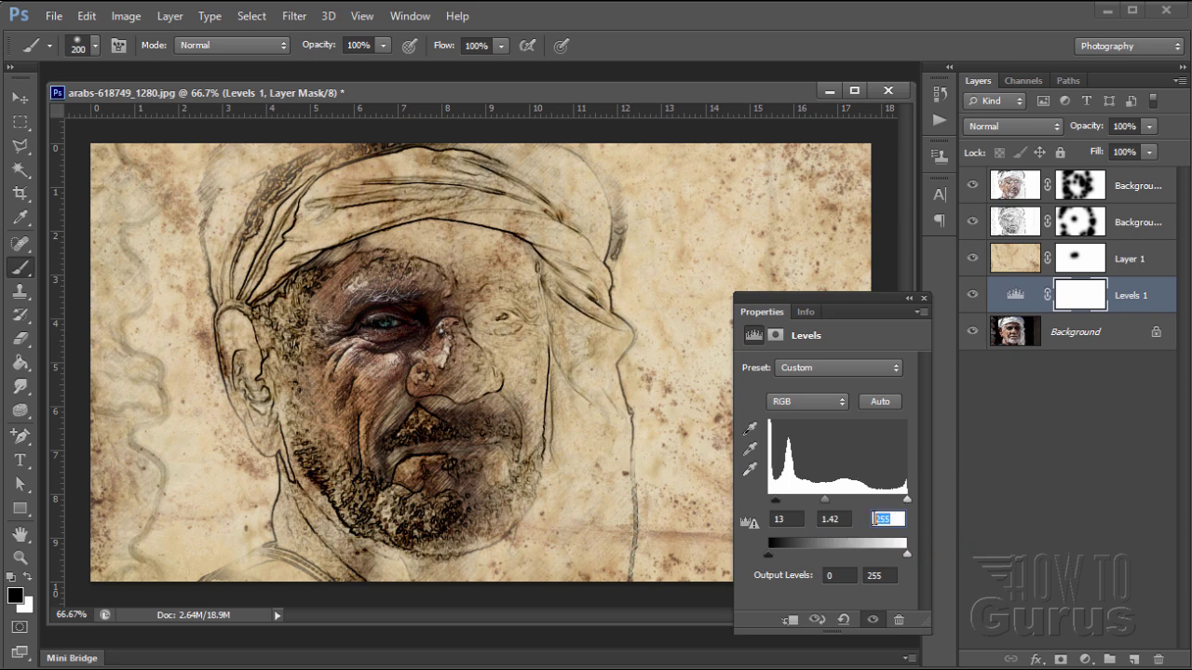
type("173")
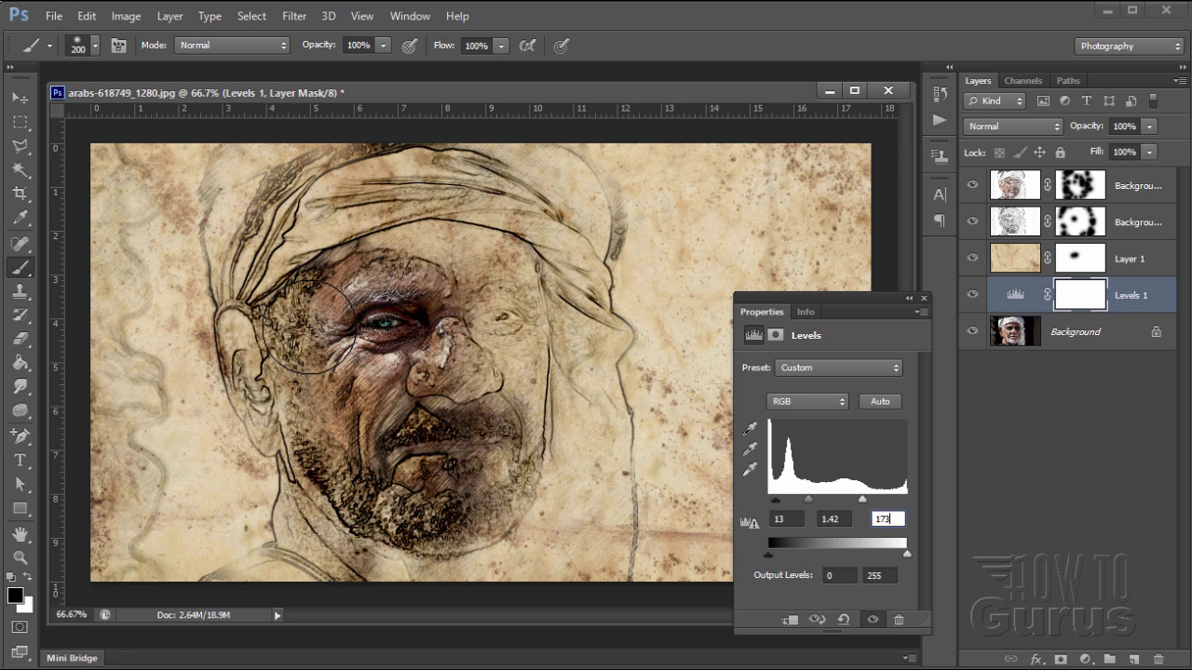
Compare the face with Levels 1 toggled, then add an empty Layer 2 above Background copy 2
left_click(924, 299)
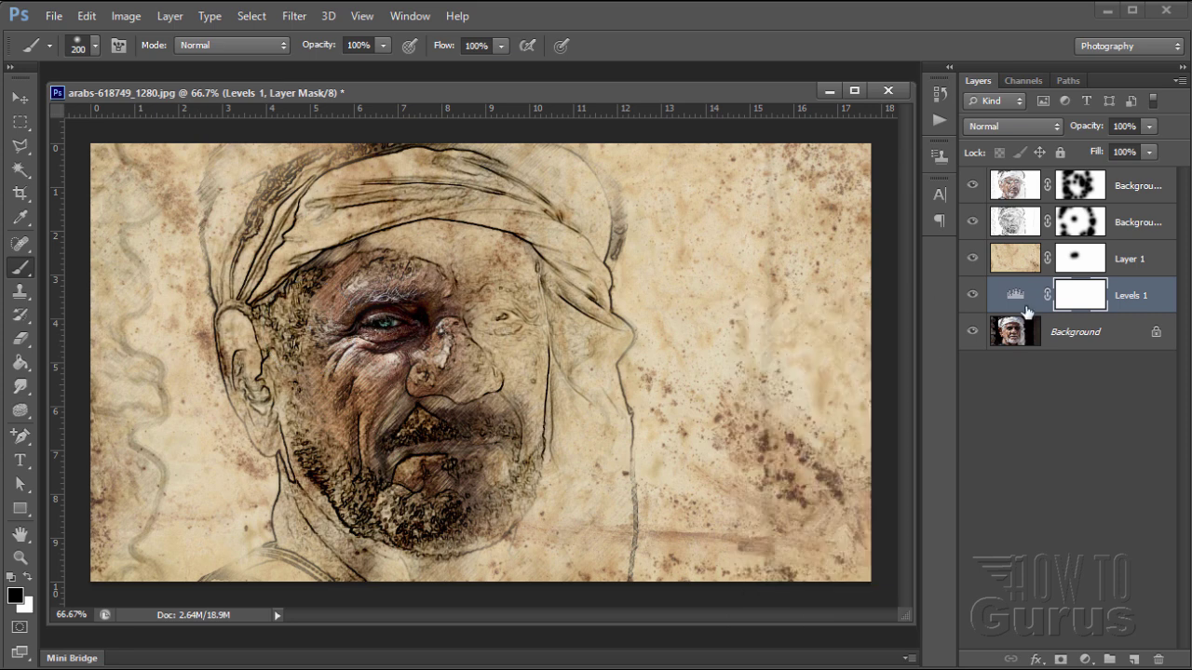
left_click(972, 296)
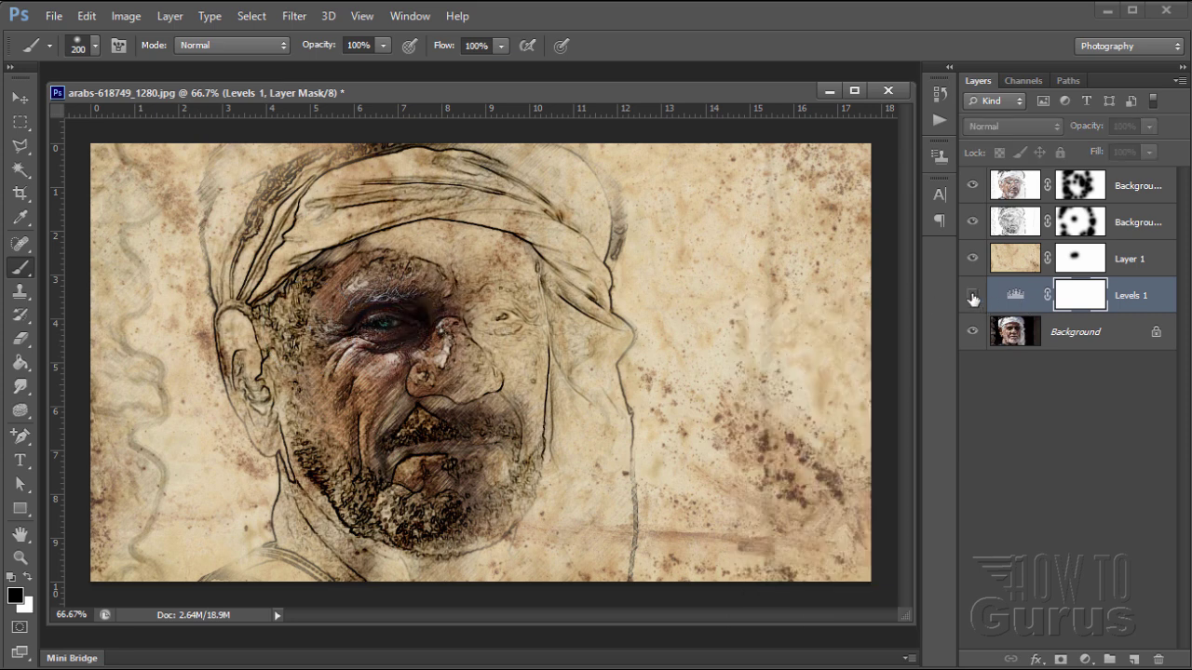
left_click(972, 296)
left_click(972, 296)
left_click(973, 296)
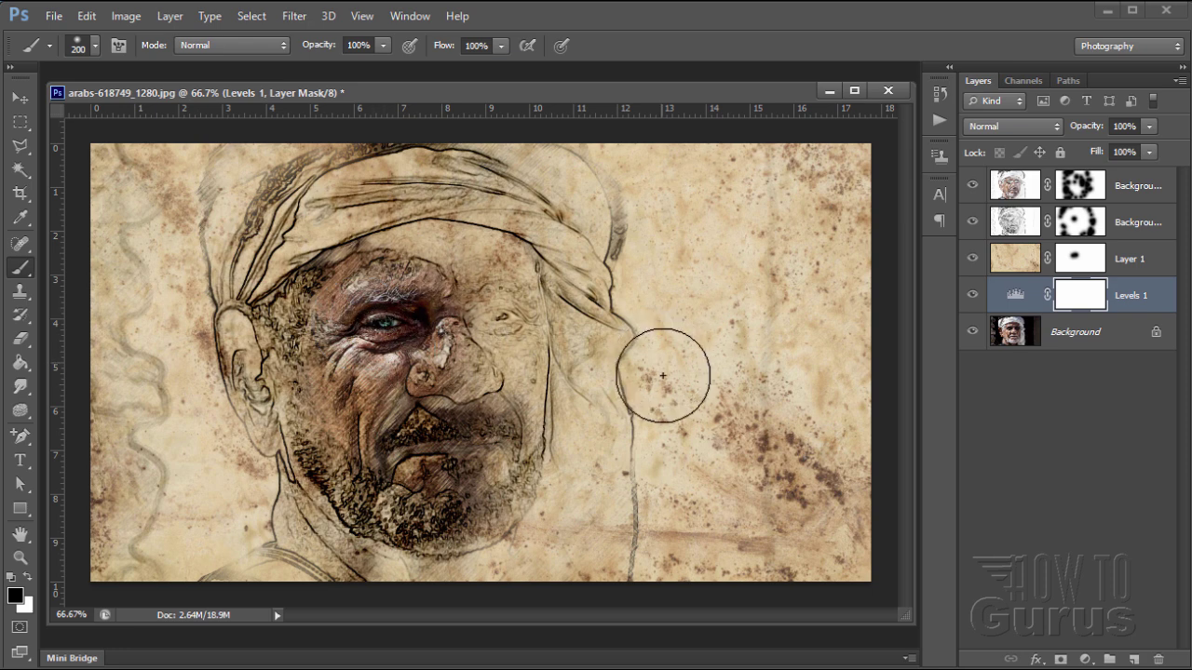
left_click(1135, 191)
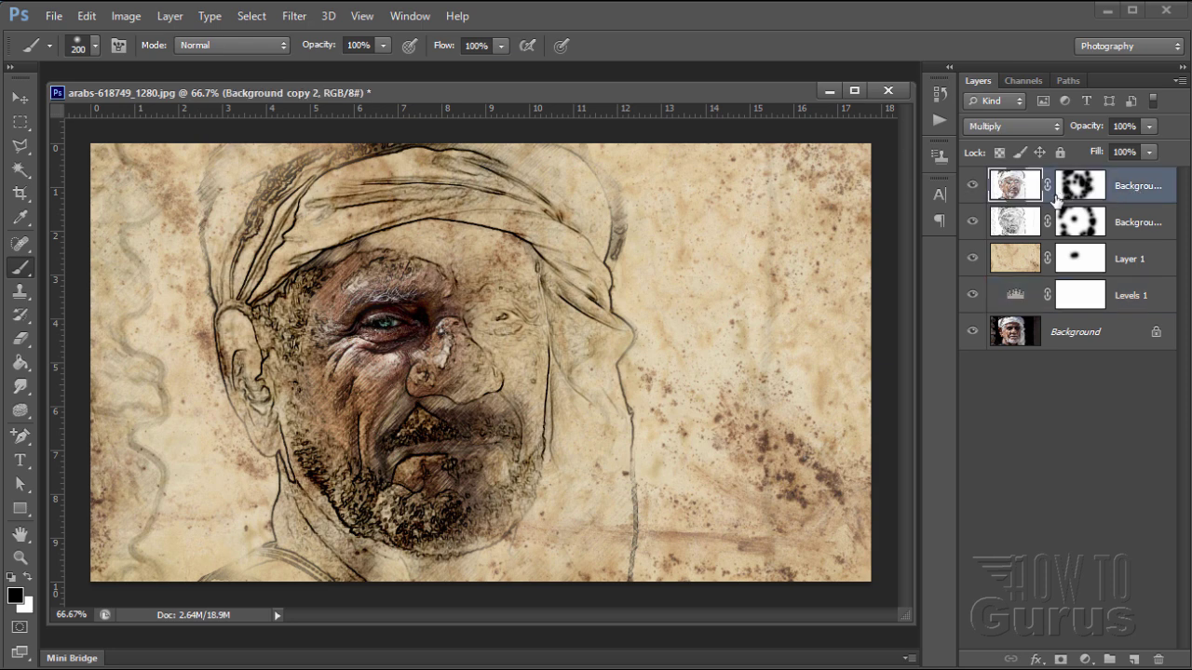
left_click(1134, 659)
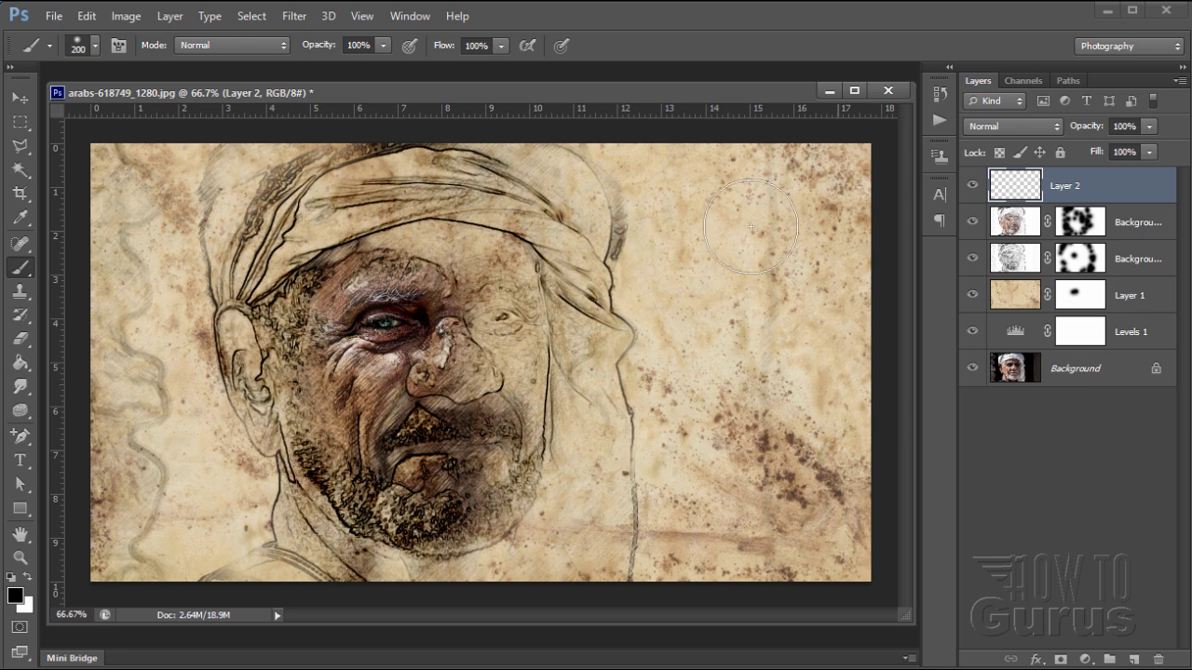
Reset the Brush Preset picker to the default brushes, confirming the replacement
left_click(93, 45)
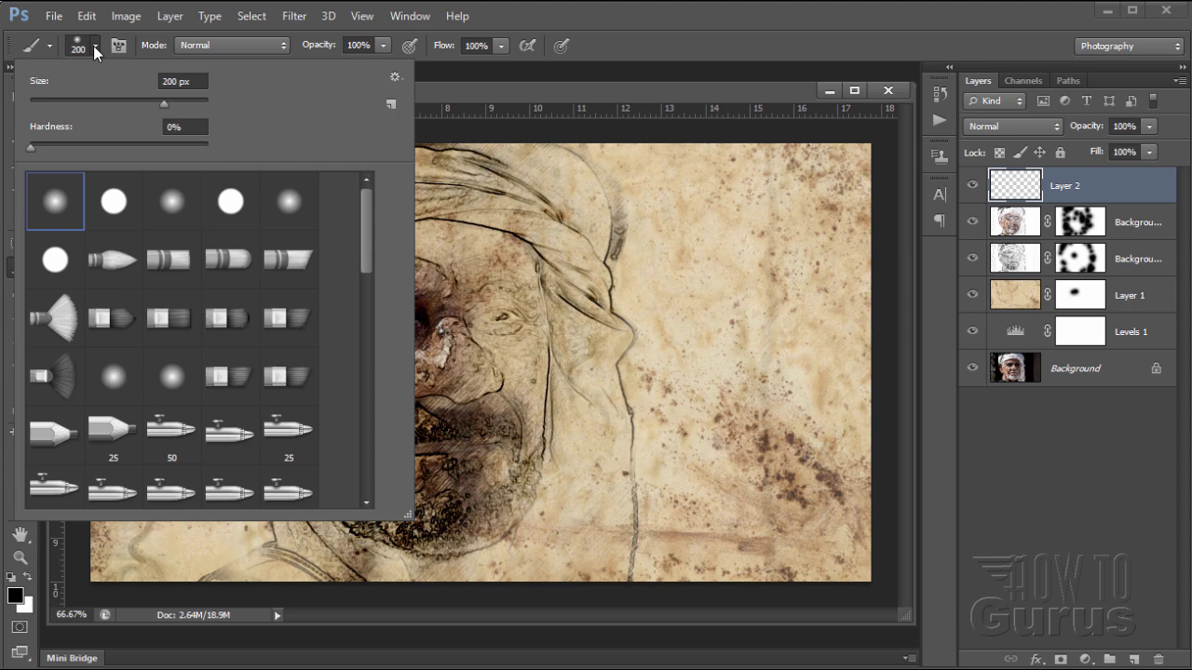
mouse_move(369, 203)
left_mouse_down()
mouse_move(369, 406)
mouse_move(348, 177)
left_mouse_up()
left_click(394, 80)
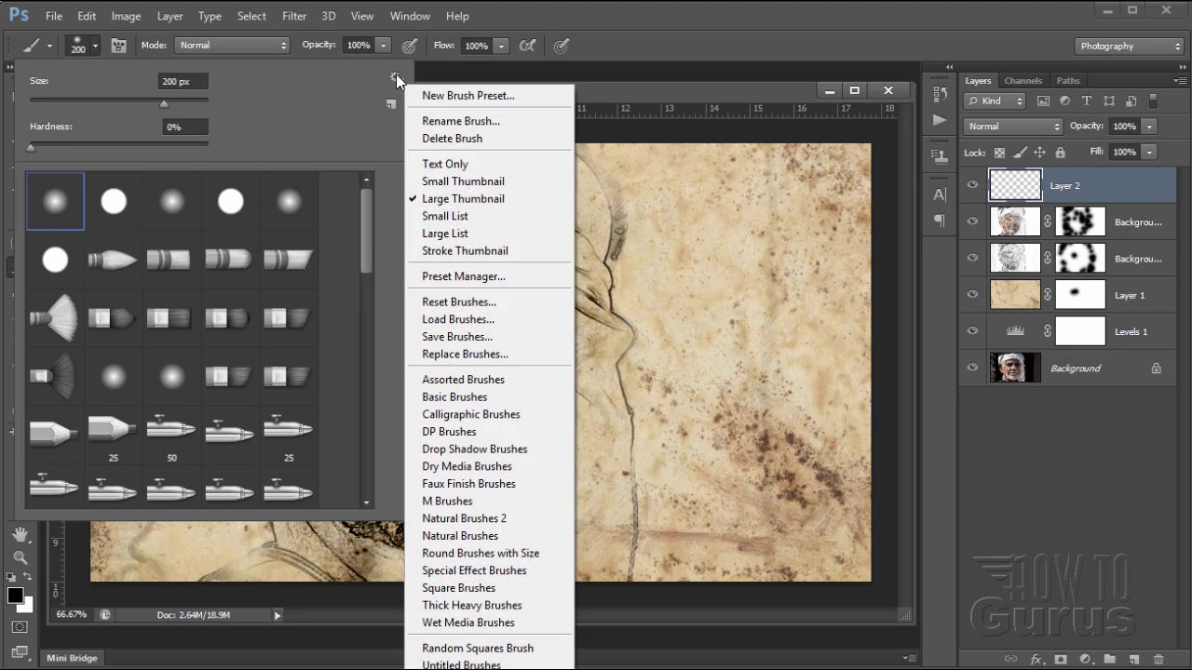
left_click(448, 303)
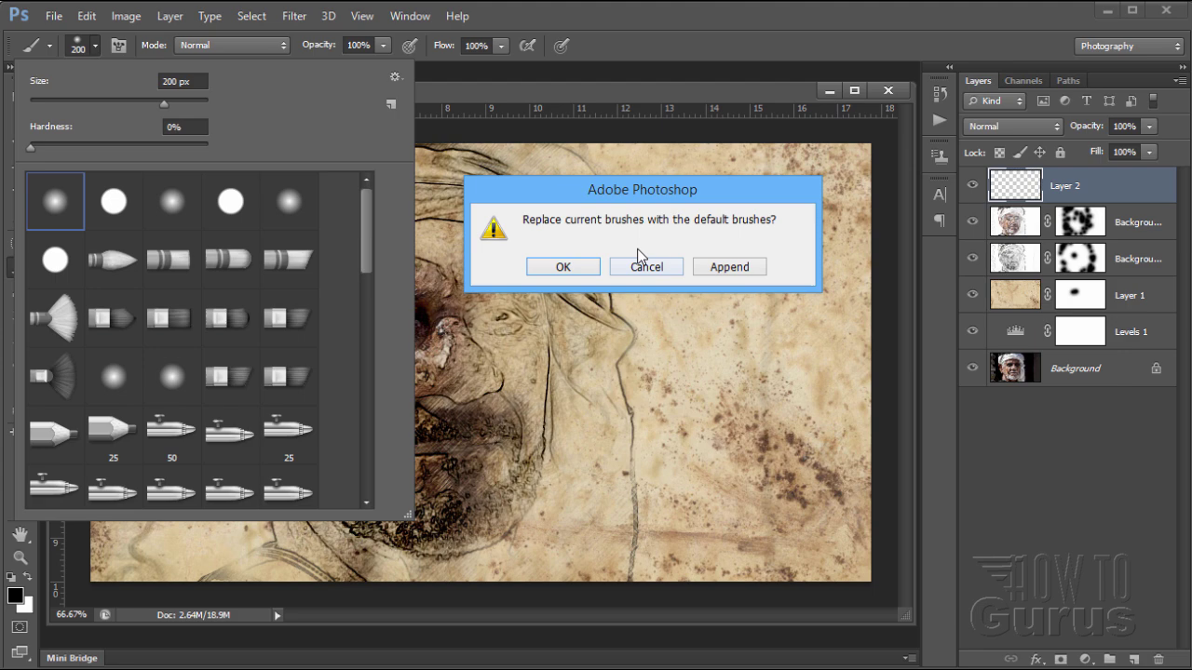
left_click(564, 268)
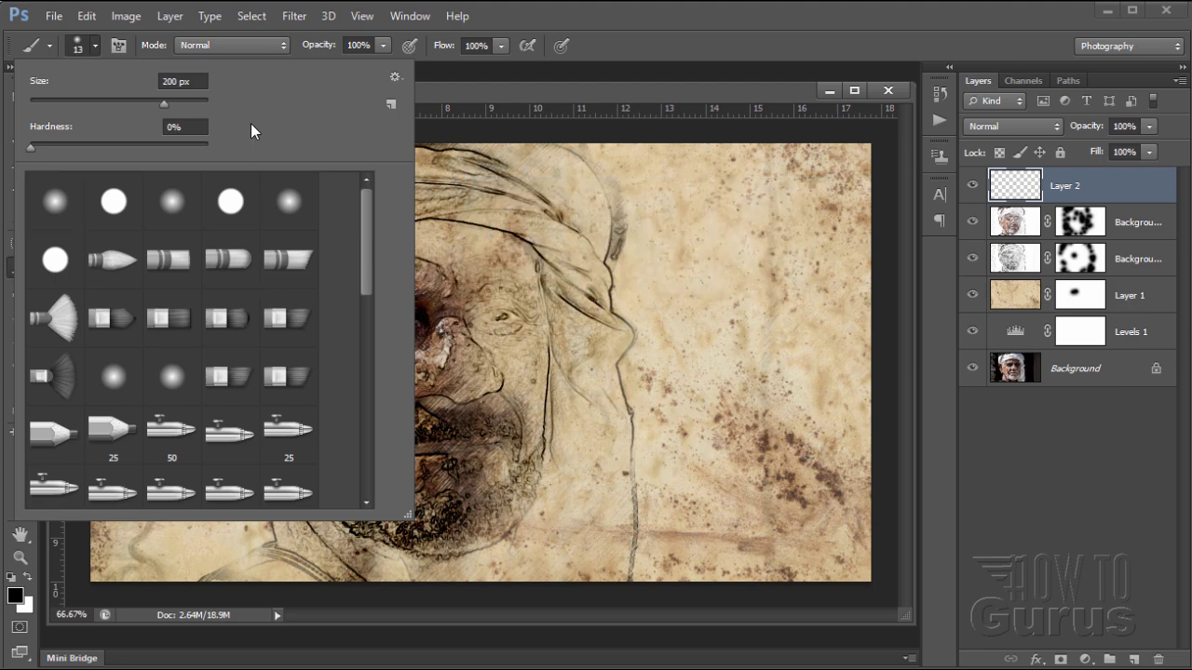
left_click(394, 79)
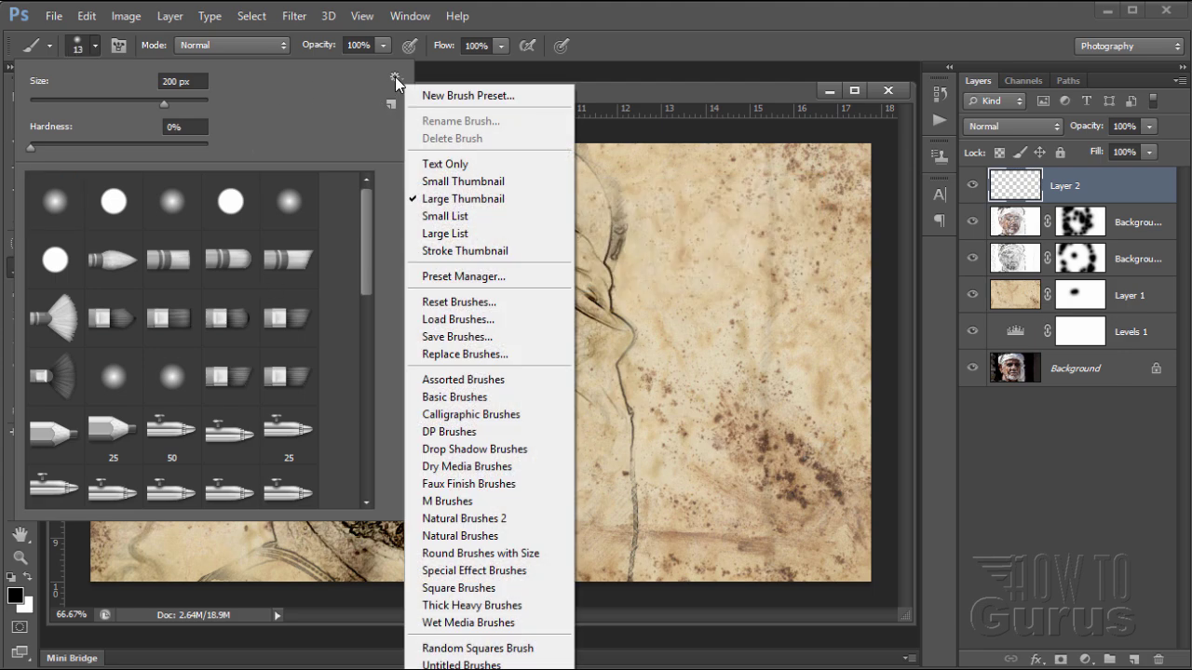
Load 20 Cross Hatch Scatter Brushes.abr from its folder into the brush presets
left_click(450, 320)
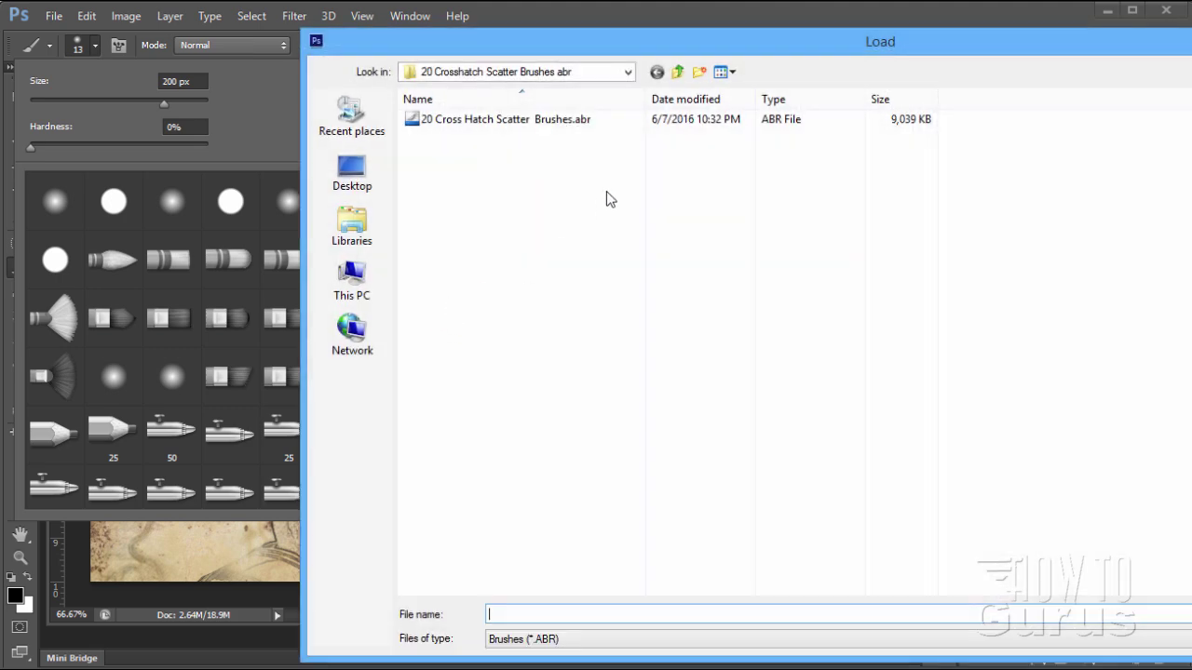
left_click(483, 131)
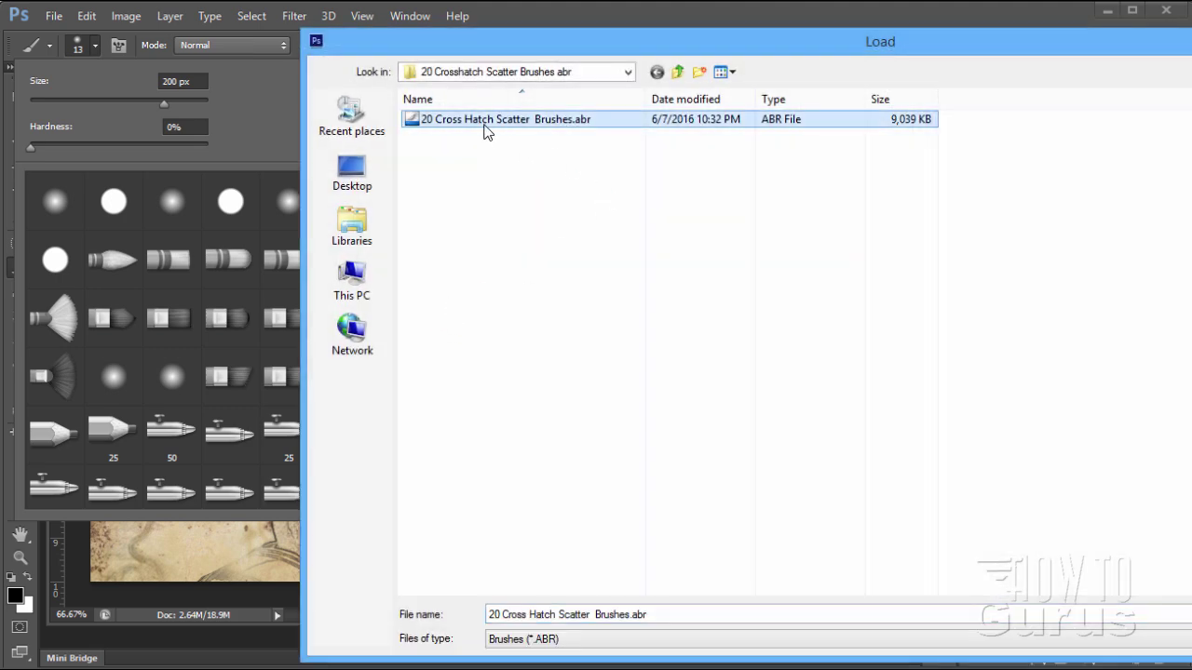
left_click(628, 72)
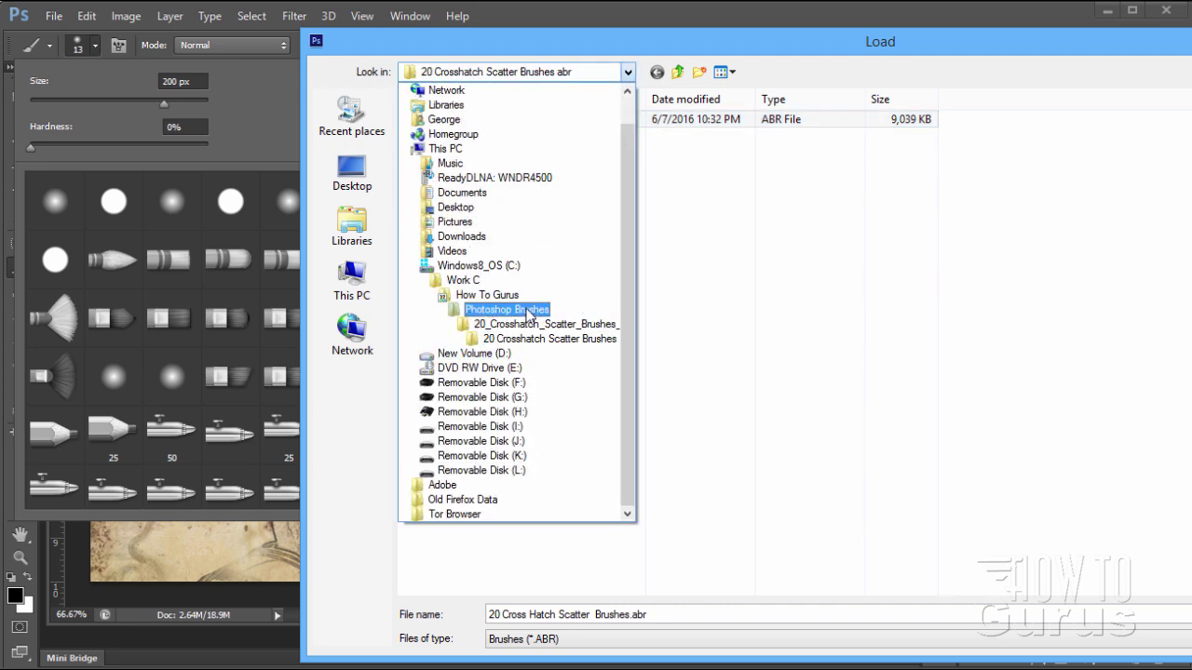
left_click(513, 339)
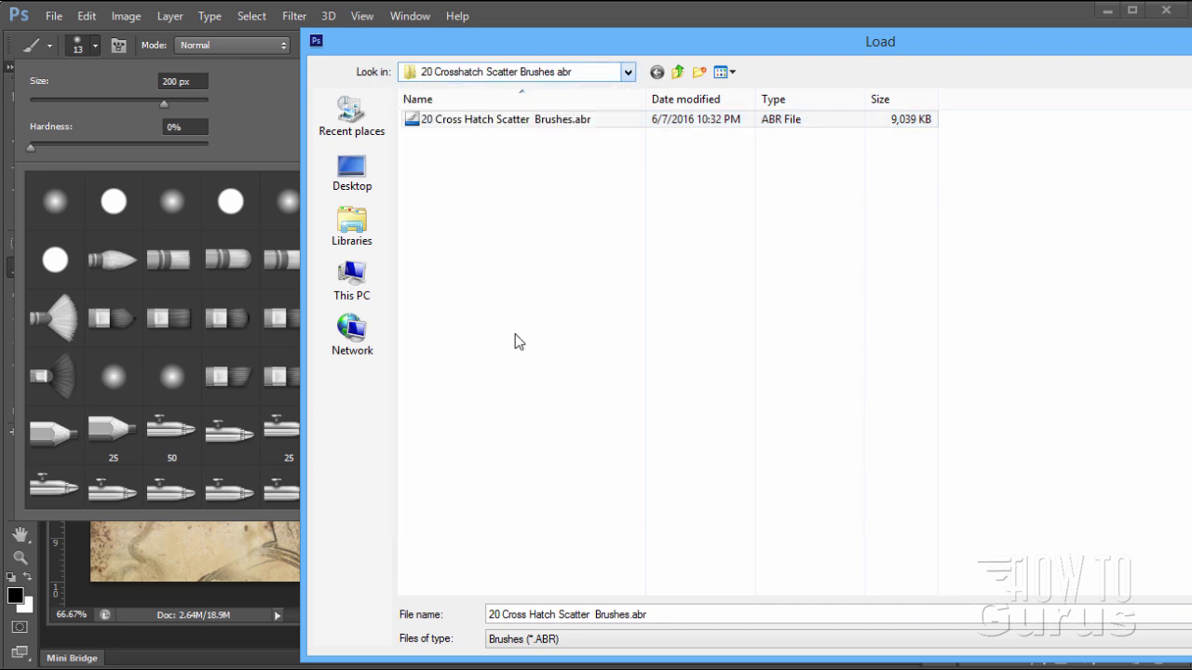
left_click(502, 123)
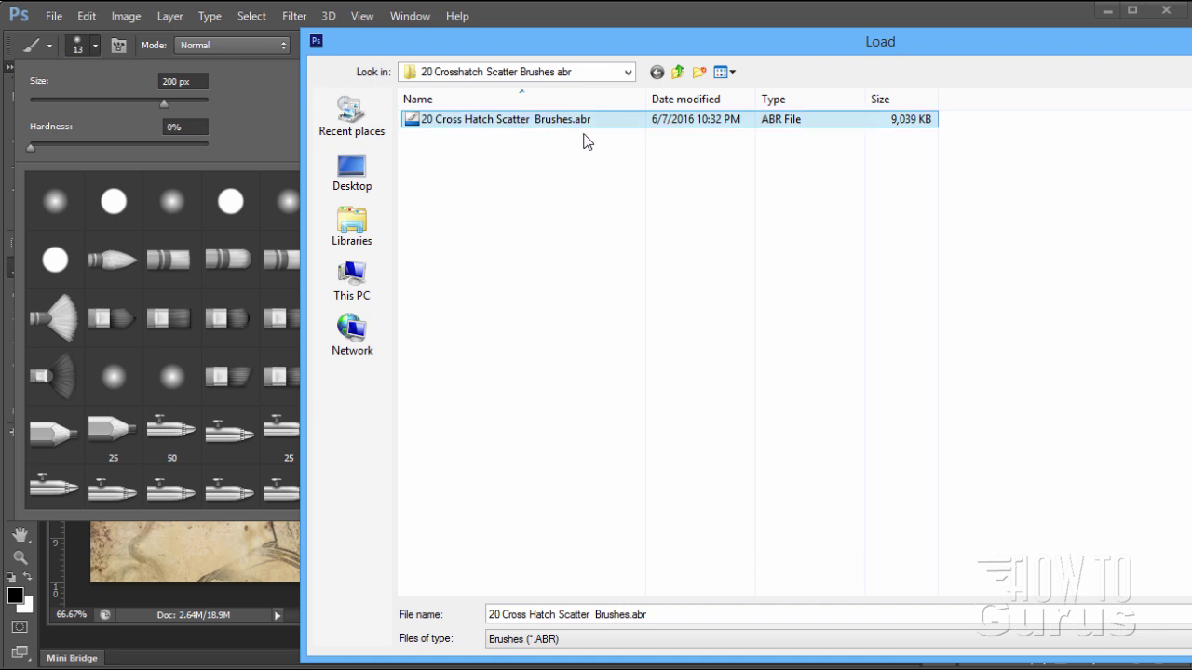
left_click_drag(864, 42, 703, 30)
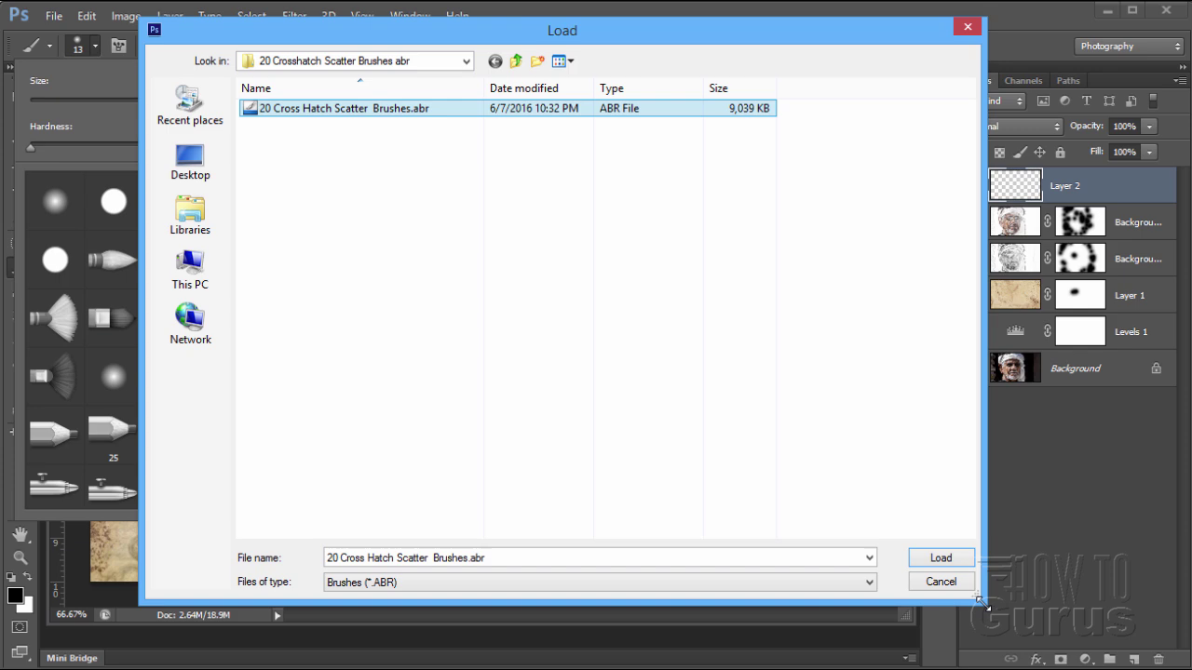
left_click_drag(982, 603, 990, 608)
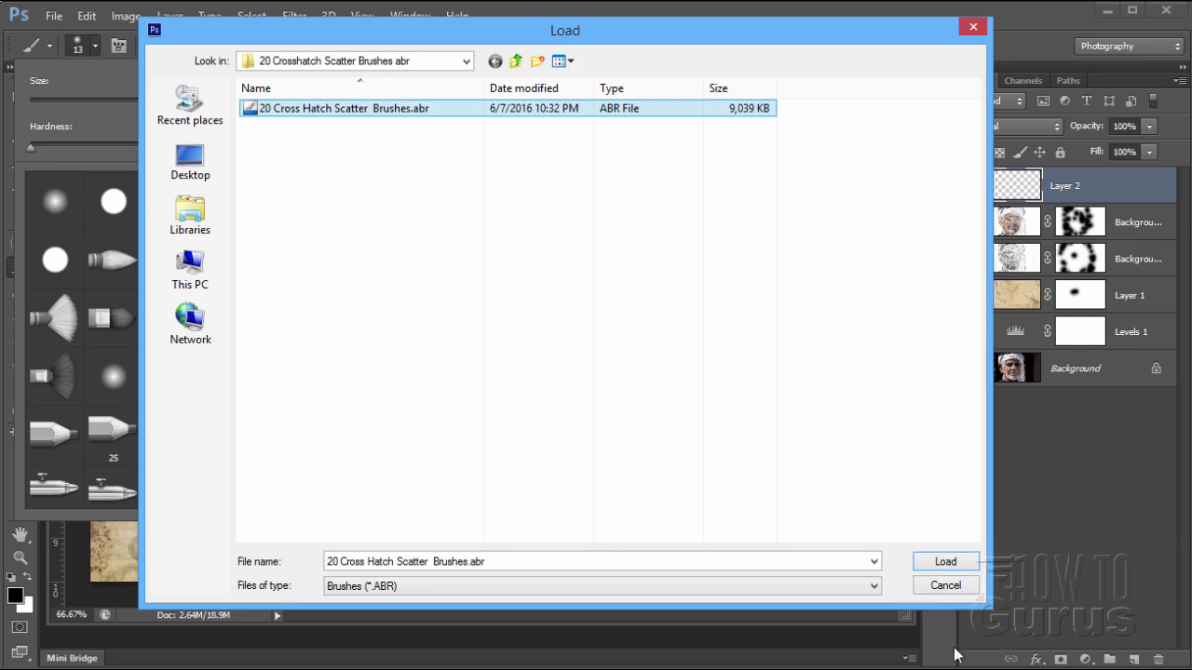
left_click(945, 563)
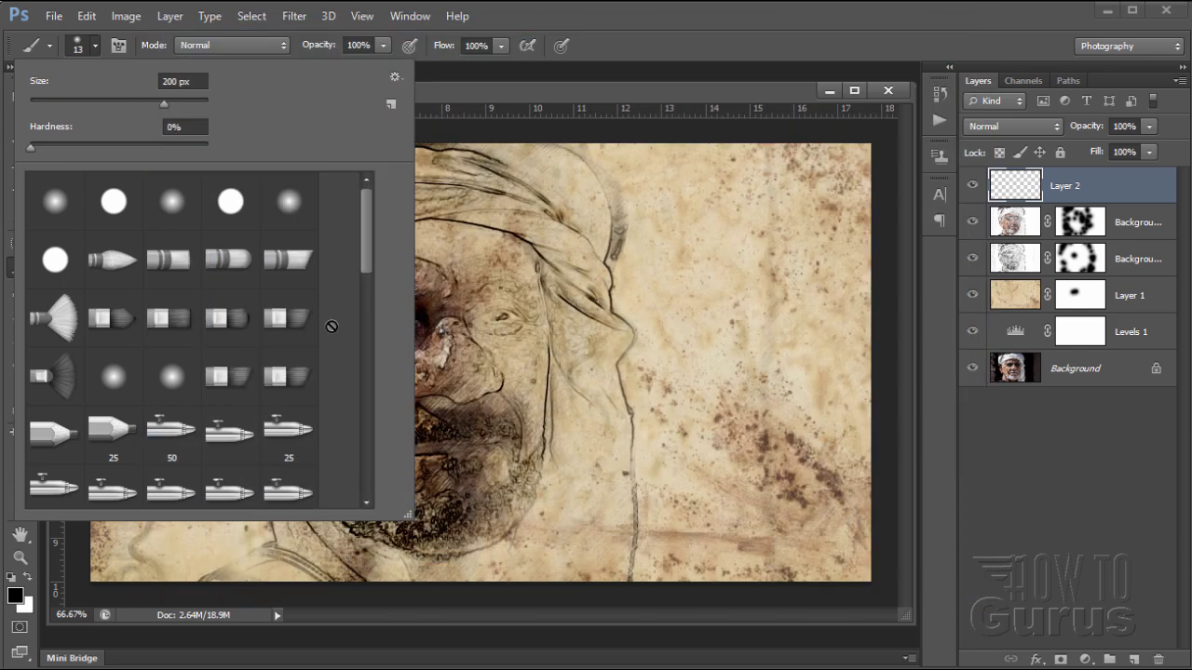
Choose a 2500 px crosshatch scatter brush from the loaded set
left_click_drag(361, 208, 372, 446)
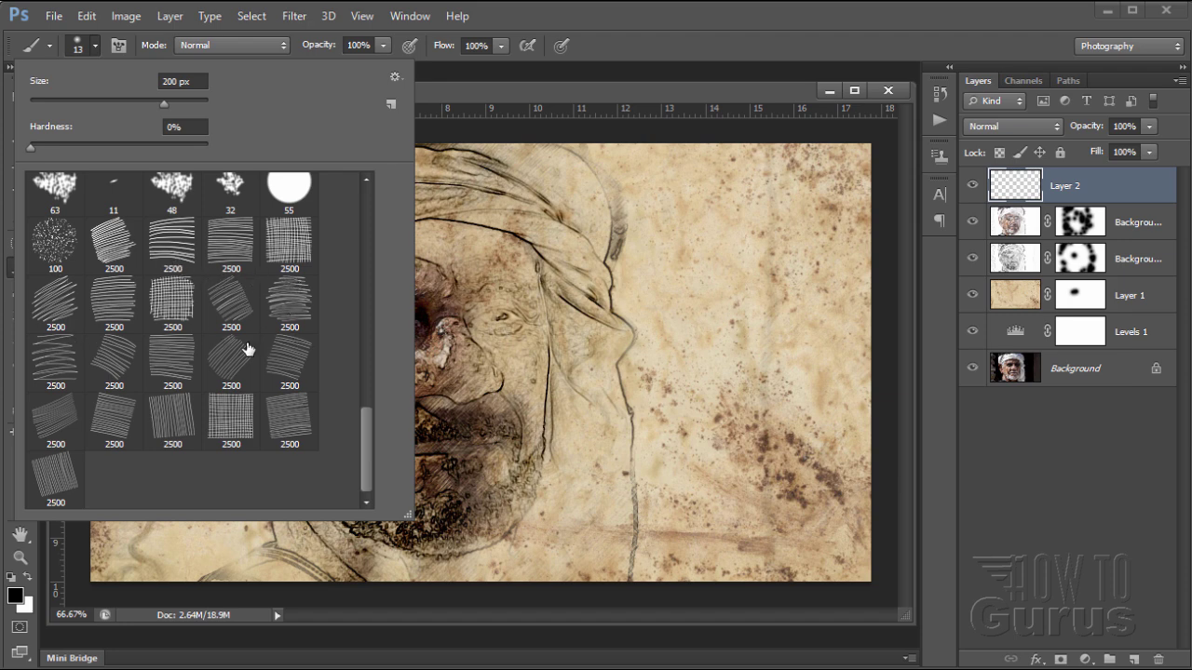
left_click(169, 250)
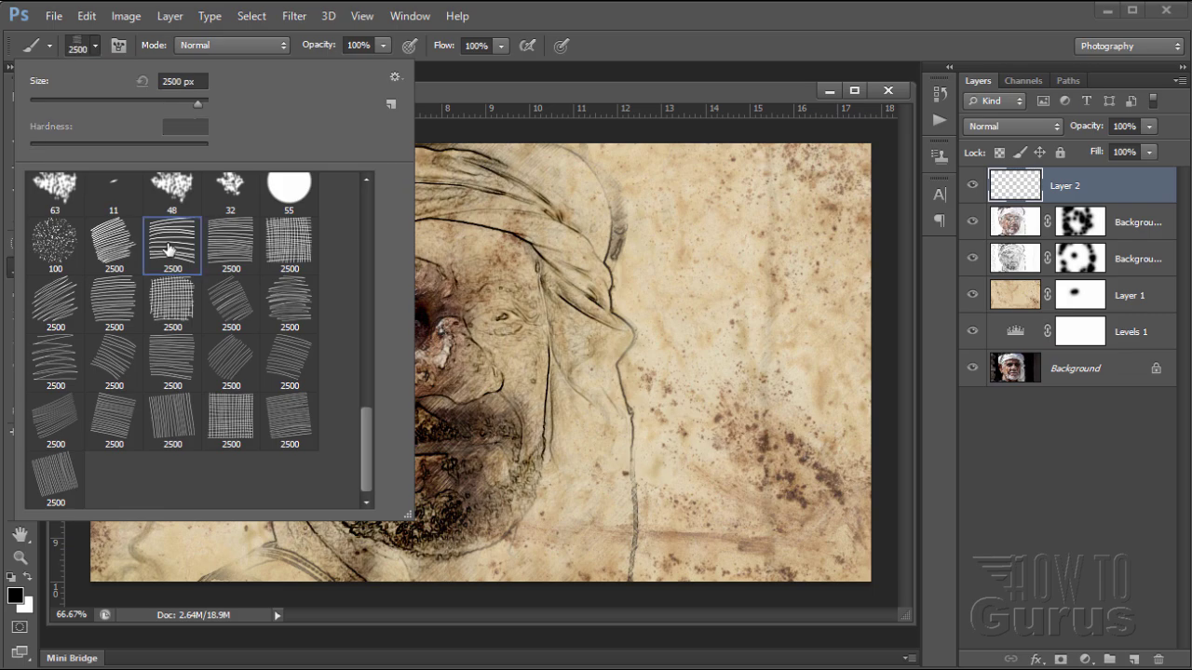
key("Return")
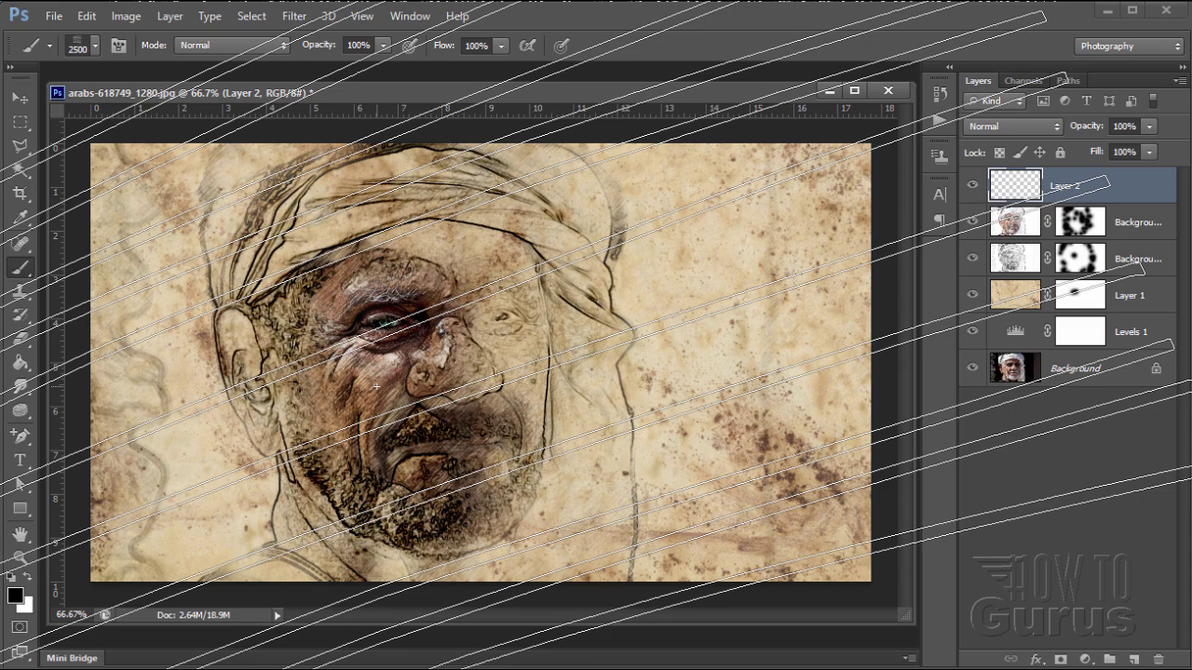
Resize the hatch brush to 200 px and paint hatch lines left of the ear
left_click(93, 46)
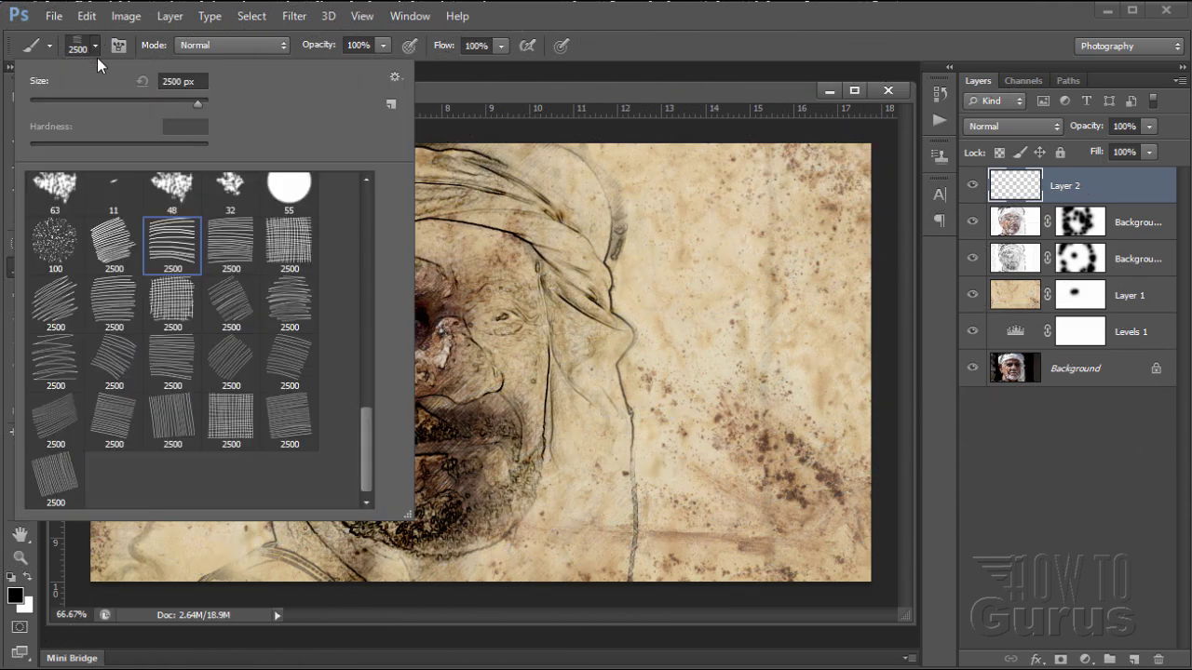
left_click(193, 81)
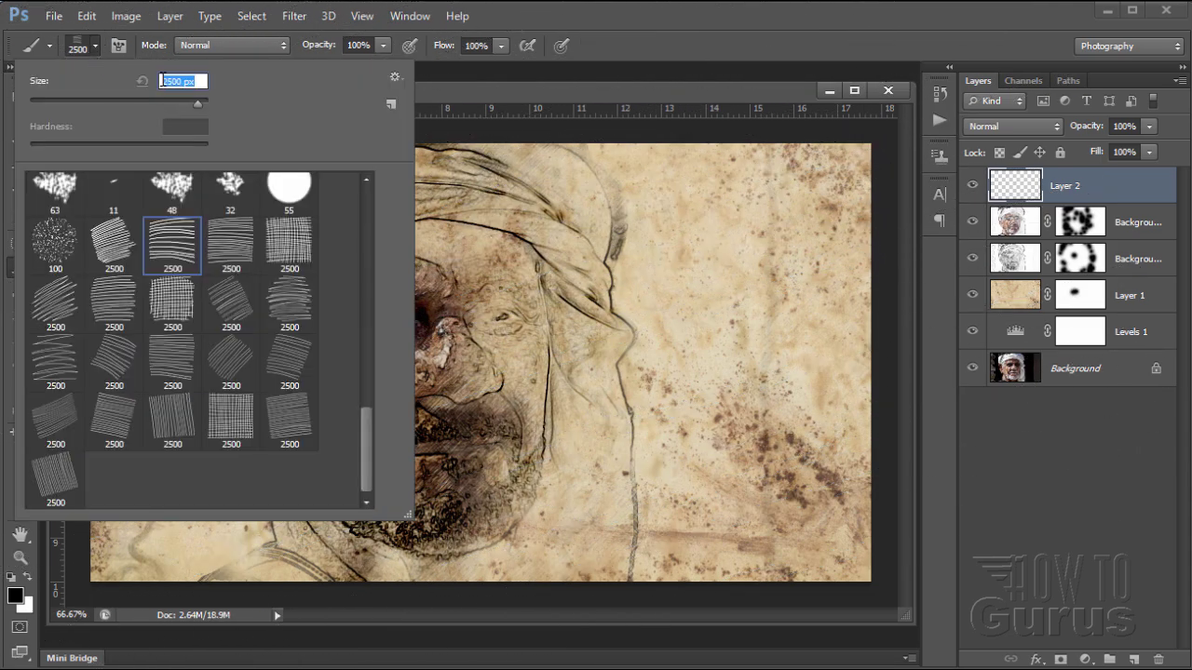
type("200")
key("Return")
left_click_drag(186, 270, 189, 394)
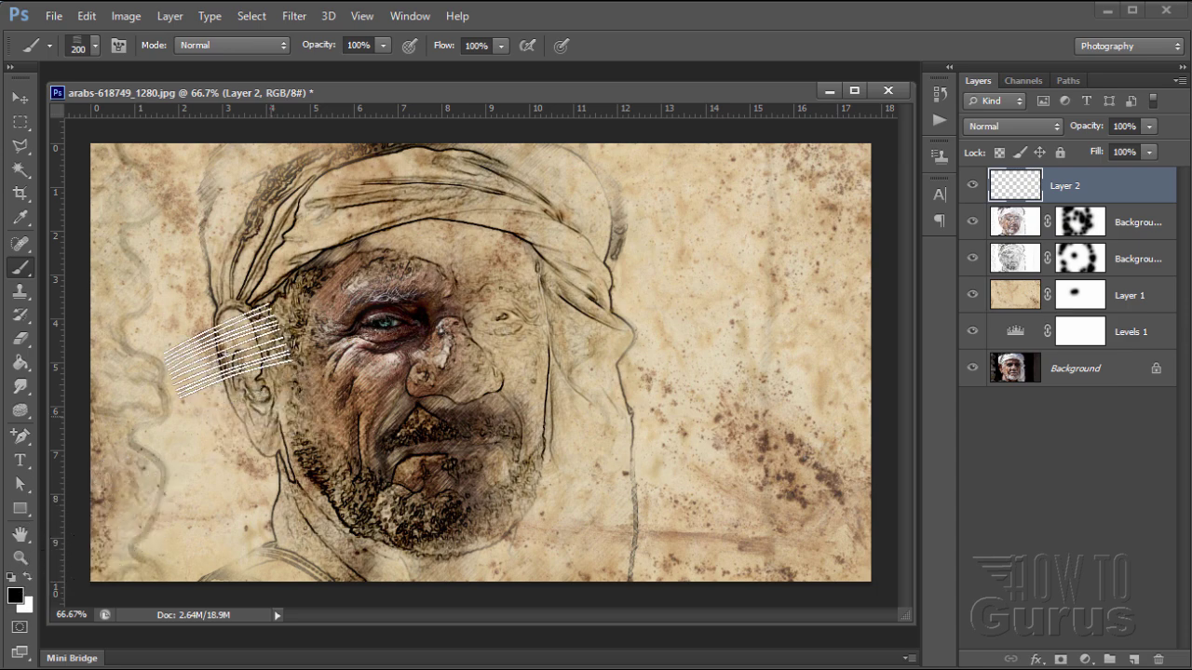
Stamp black crosshatching around the head's left side, lower left and bottom centre, undoing the right-side stamp
mouse_move(228, 349)
left_mouse_down()
mouse_move(214, 201)
mouse_move(252, 163)
mouse_move(607, 175)
mouse_move(608, 258)
mouse_move(599, 209)
mouse_move(616, 368)
mouse_move(638, 413)
mouse_move(624, 372)
mouse_move(635, 424)
mouse_move(625, 470)
mouse_move(653, 499)
mouse_move(614, 530)
left_mouse_up()
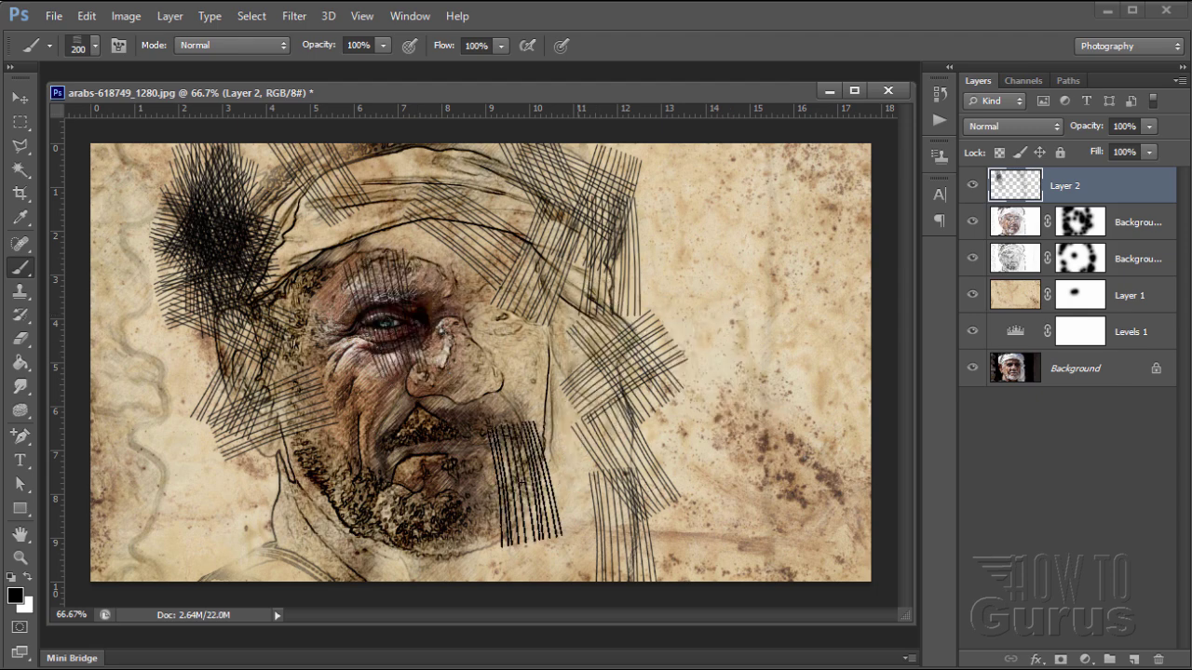
left_click(279, 545)
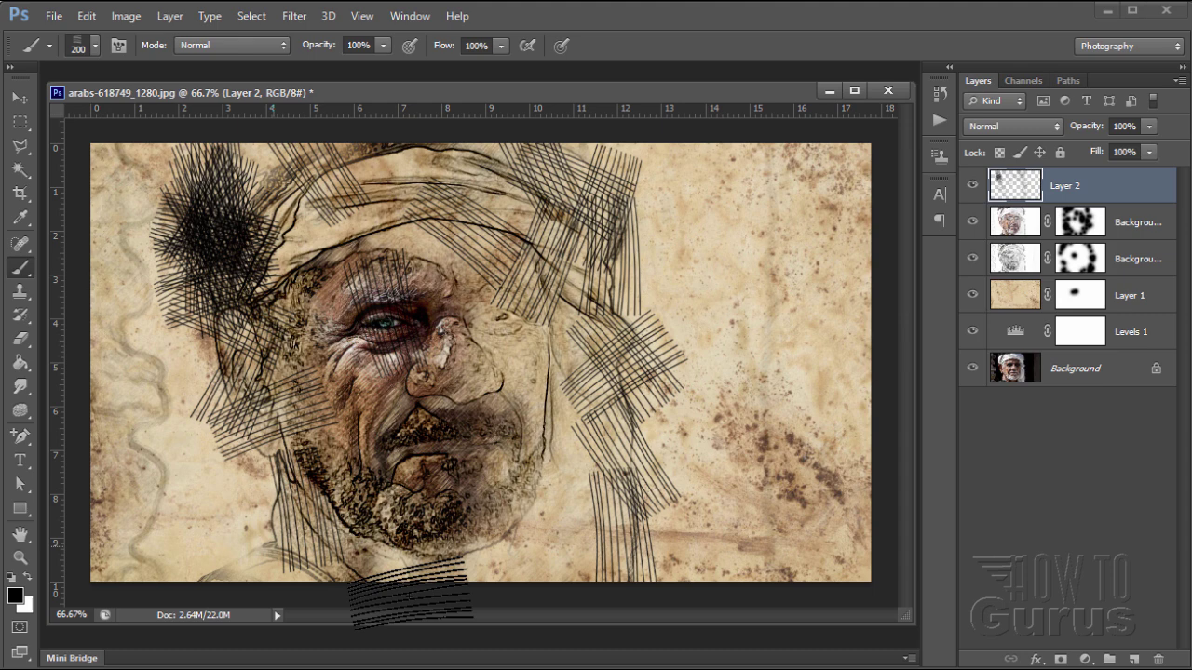
left_click(514, 535)
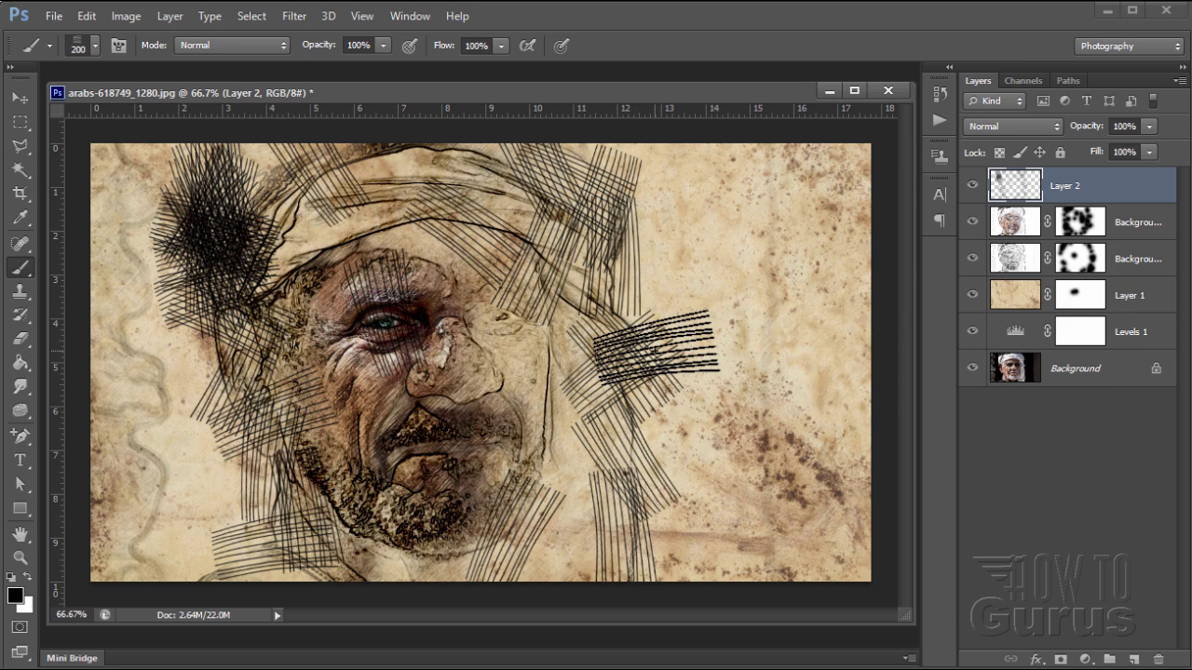
left_click(594, 327)
key("ctrl+z")
Set Layer 2 to Soft Light blend mode and give it a white layer mask
left_click(23, 99)
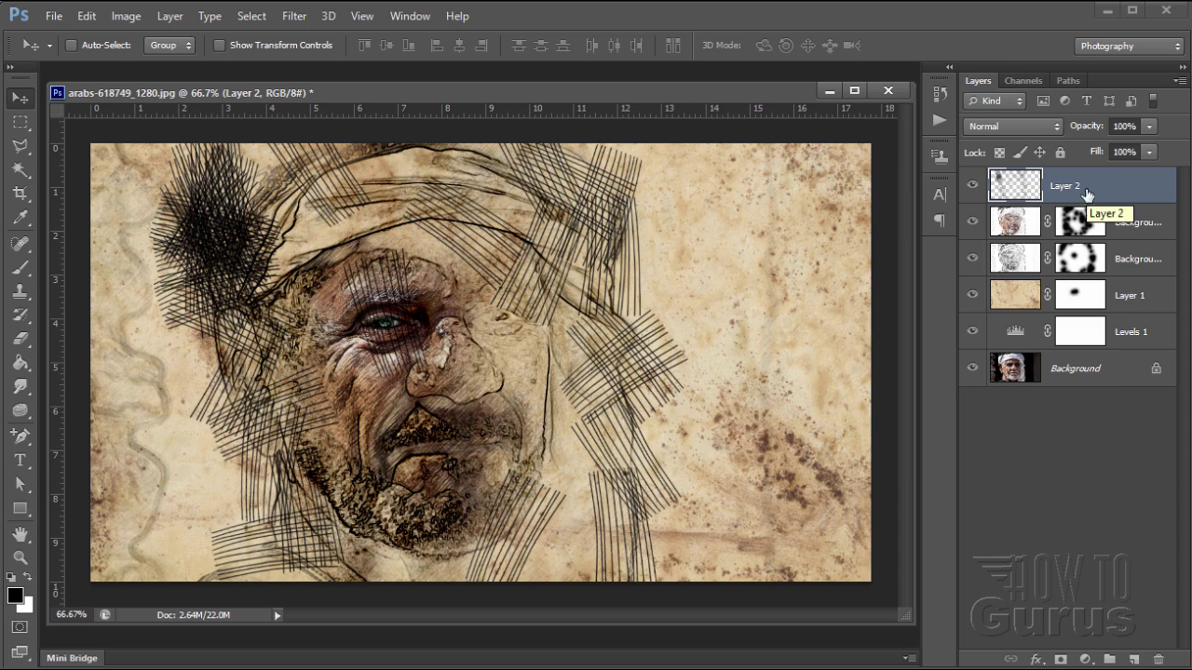
left_click(1013, 127)
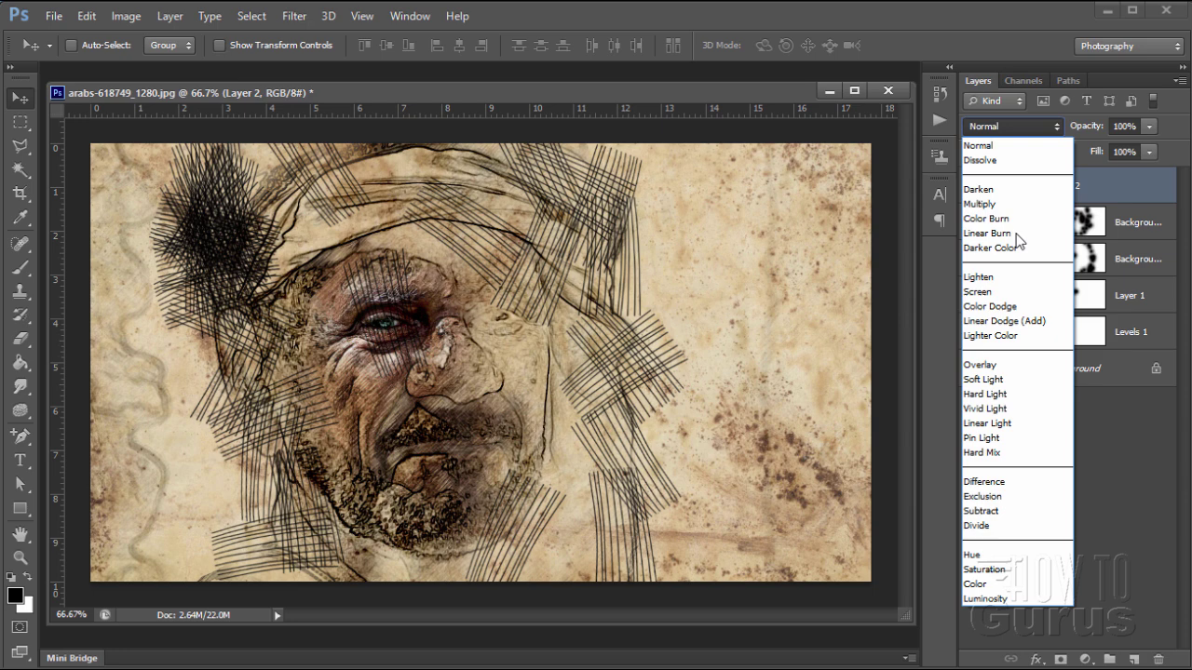
left_click(1003, 385)
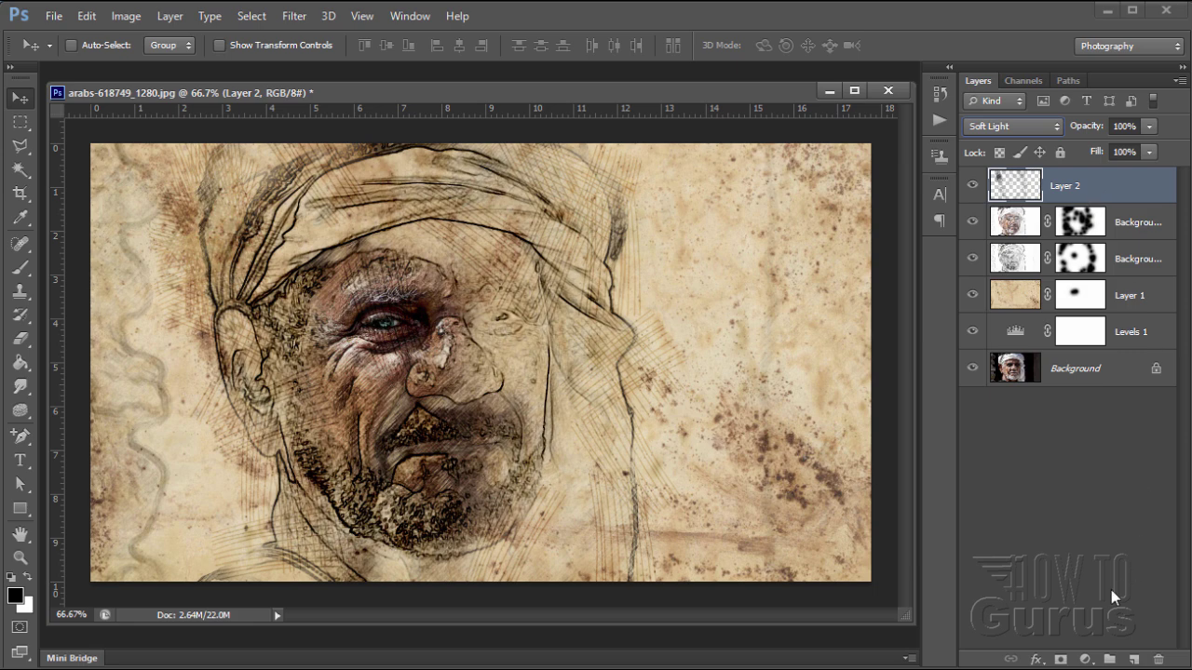
left_click(1060, 659)
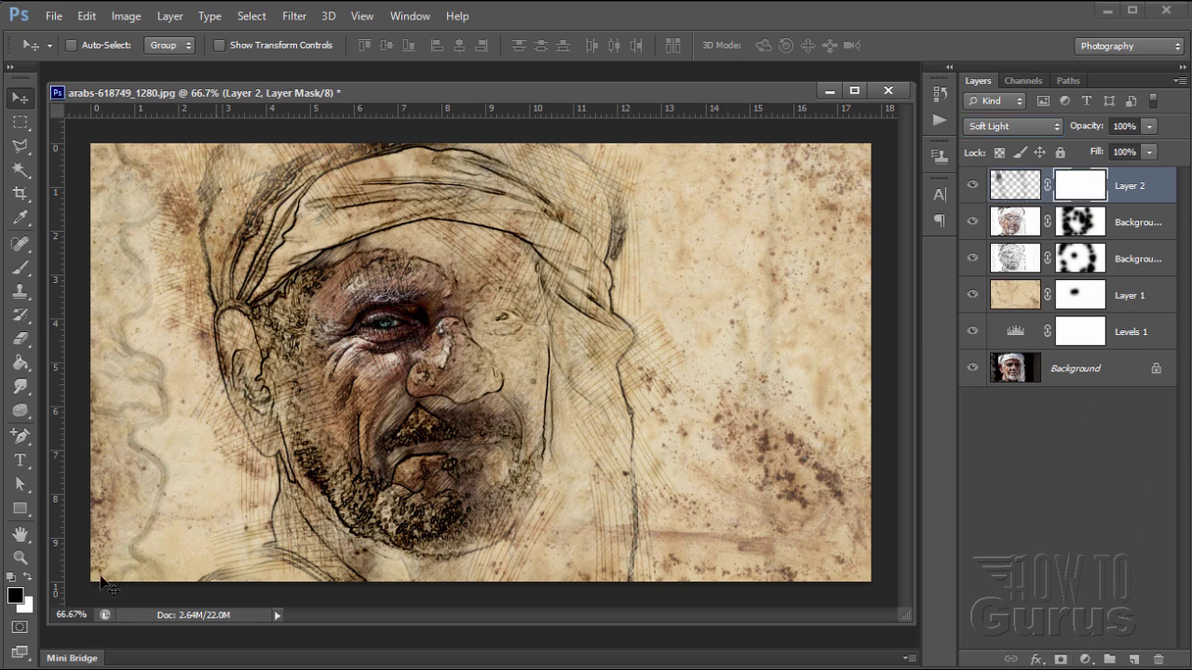
Keep black as foreground and select a soft round 200 px brush at 0% hardness
left_click(17, 598)
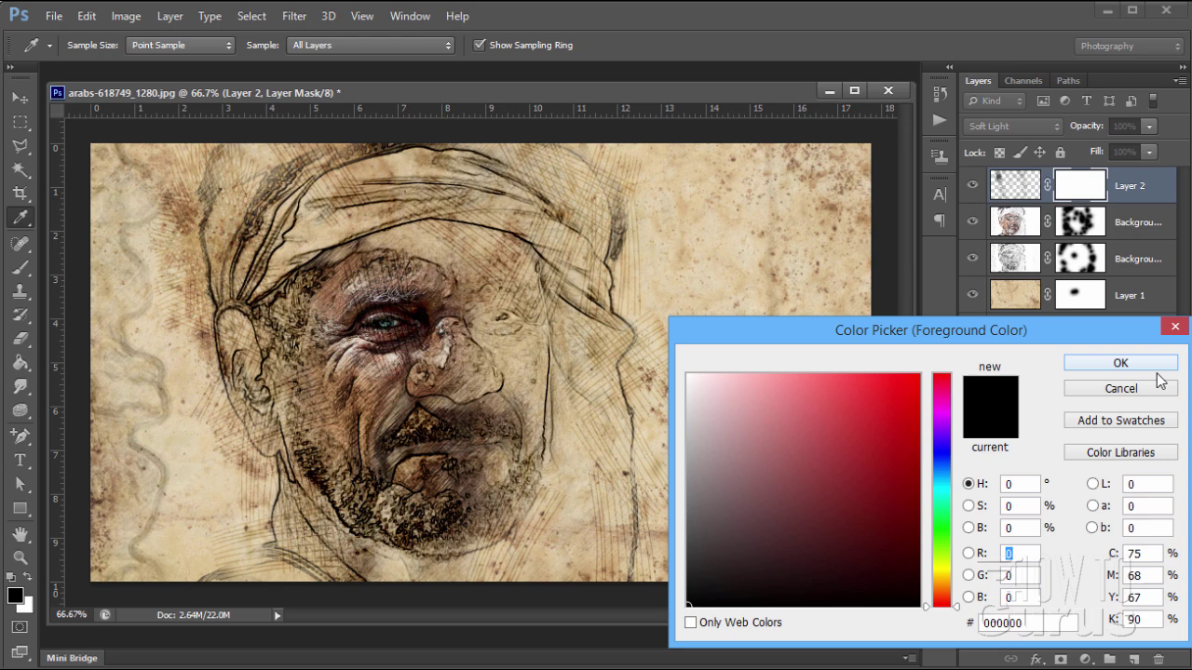
left_click(1143, 391)
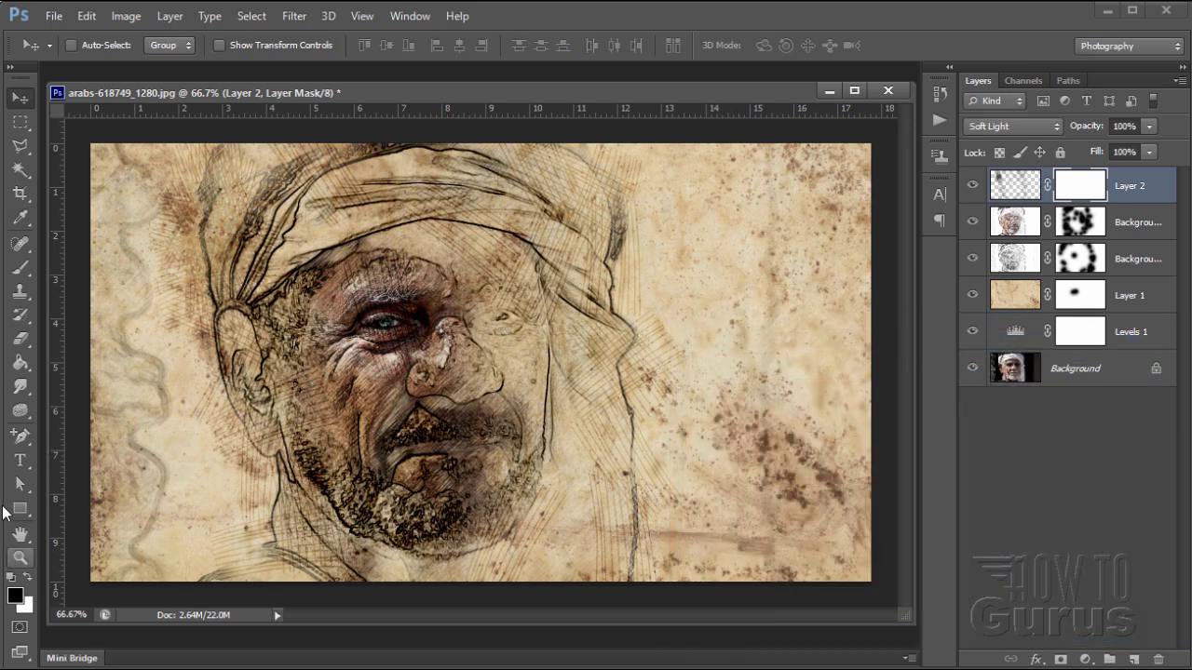
left_click(25, 273)
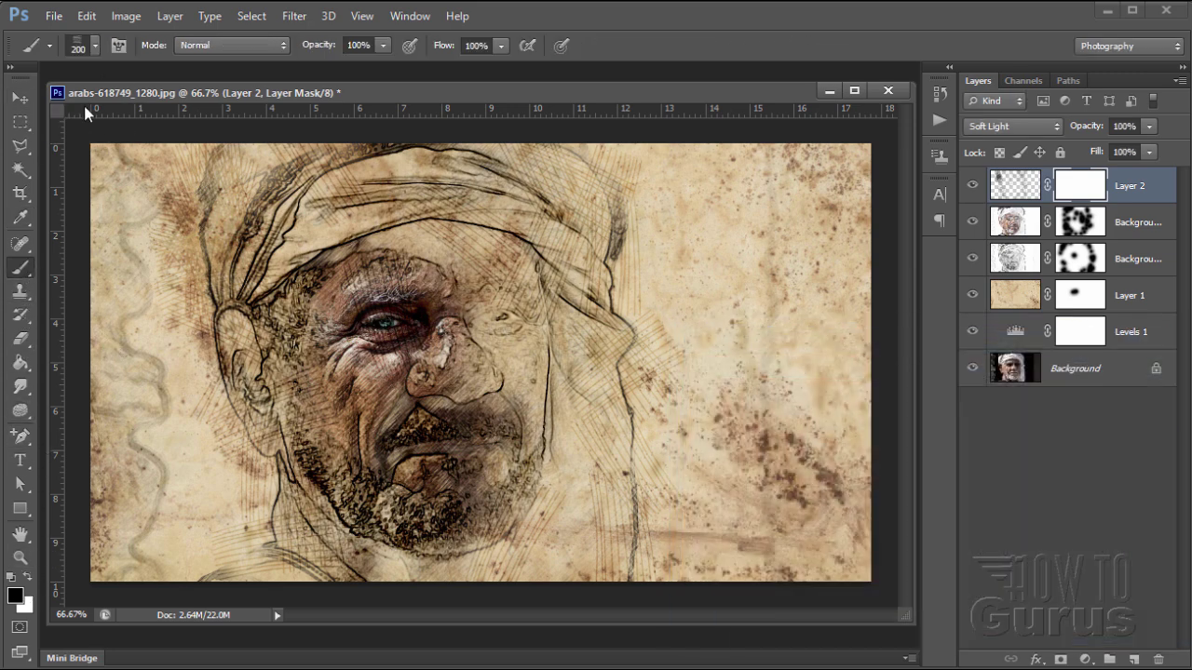
left_click(94, 45)
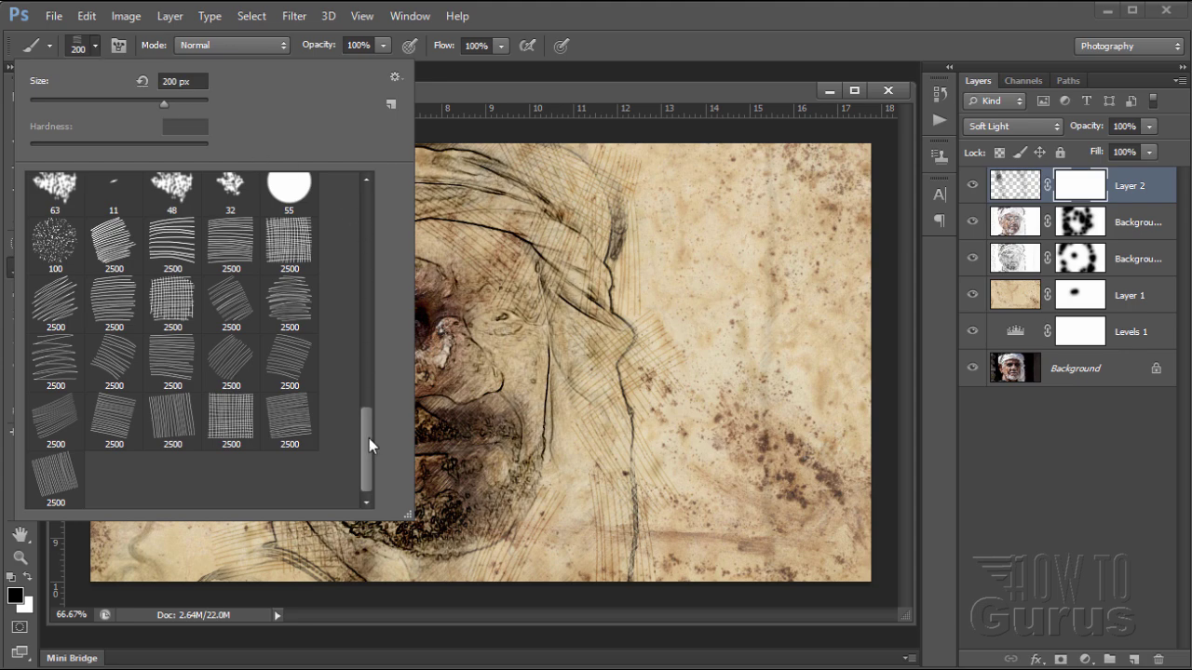
left_click_drag(368, 437, 368, 210)
double_click(49, 211)
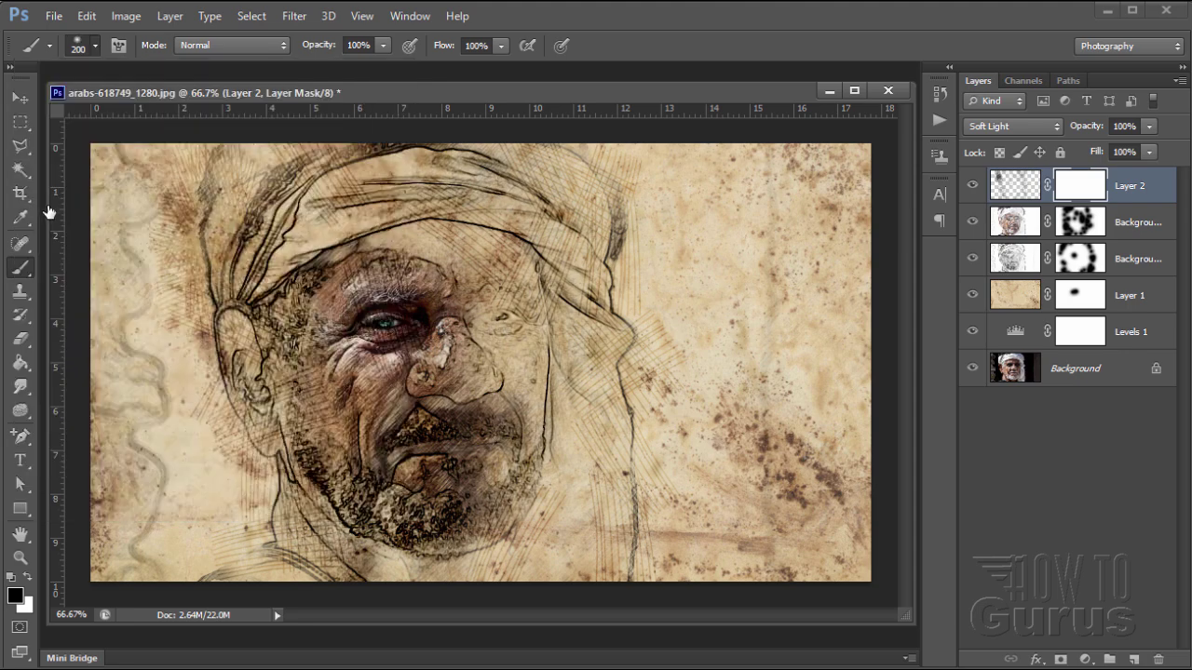
left_click(93, 46)
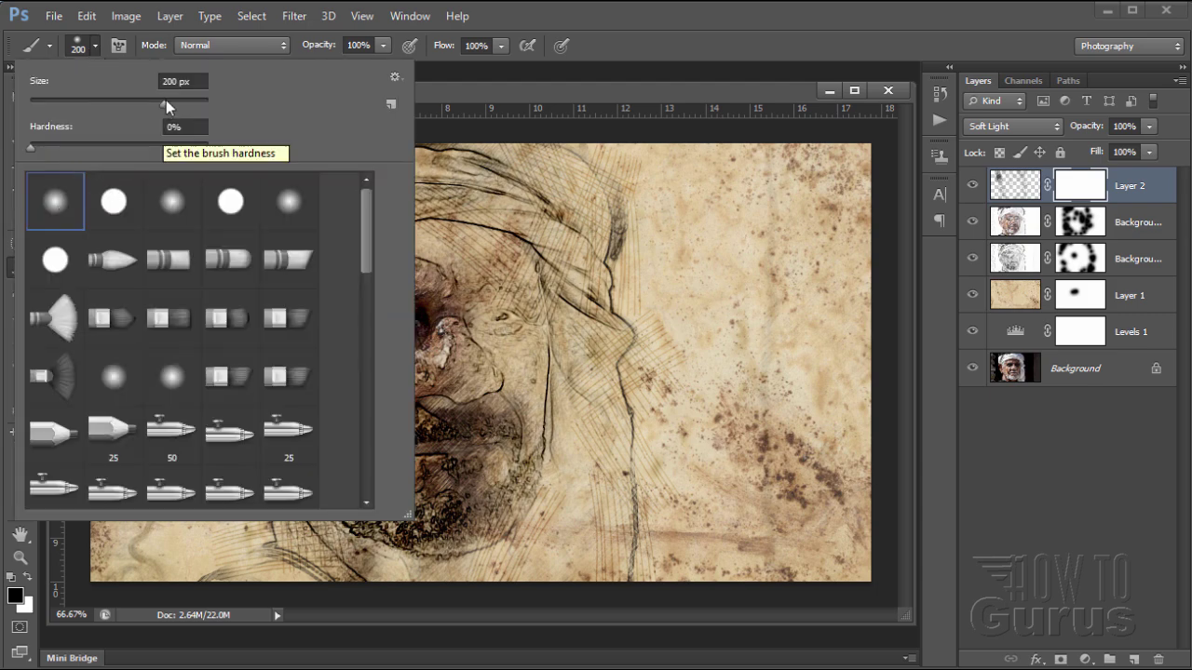
left_click(94, 45)
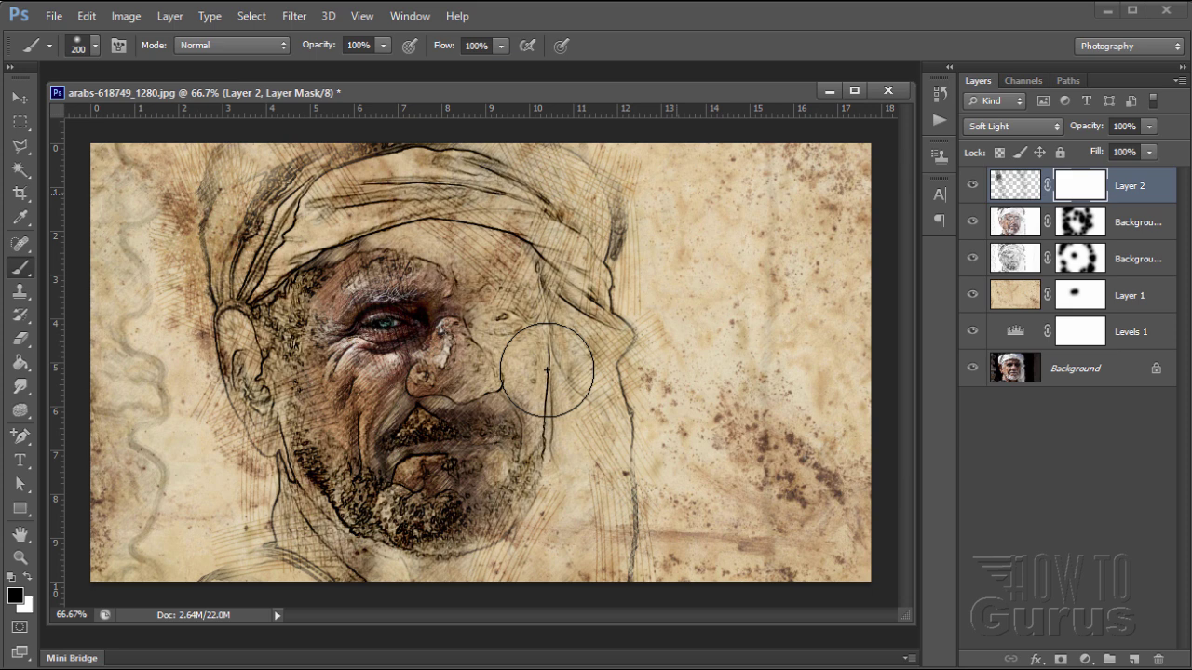
Paint black on Layer 2's mask over the chin, right cheek and face from brow to mouth
mouse_move(546, 380)
left_mouse_down()
mouse_move(561, 540)
mouse_move(518, 548)
left_mouse_up()
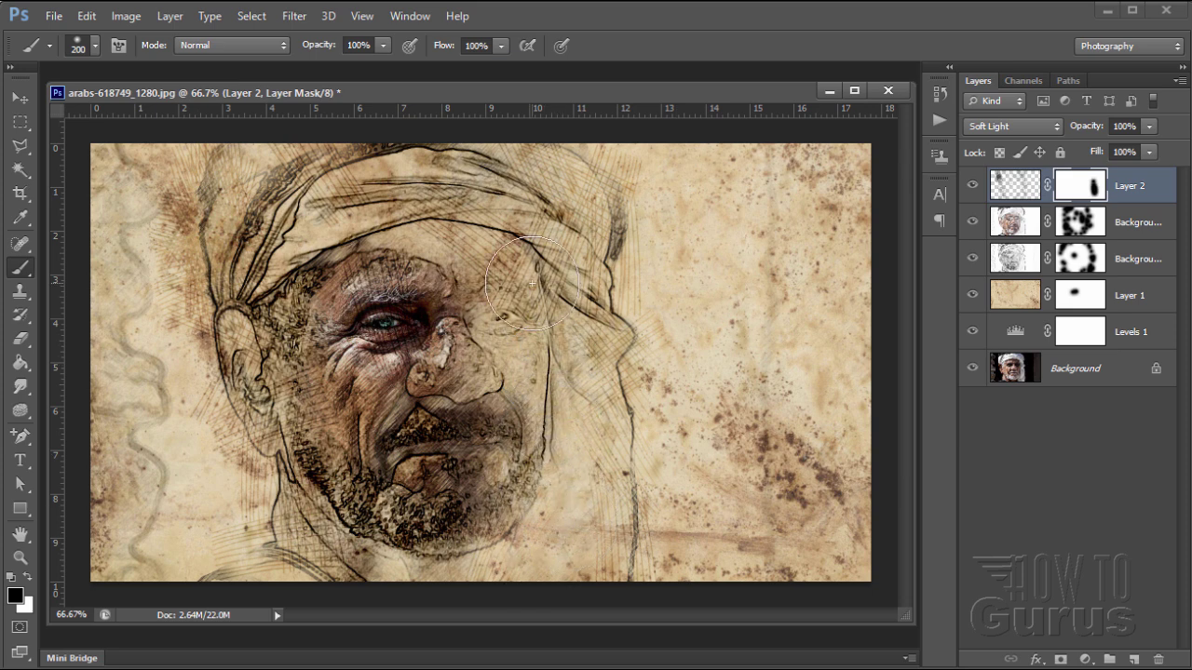
left_click_drag(557, 296, 465, 261)
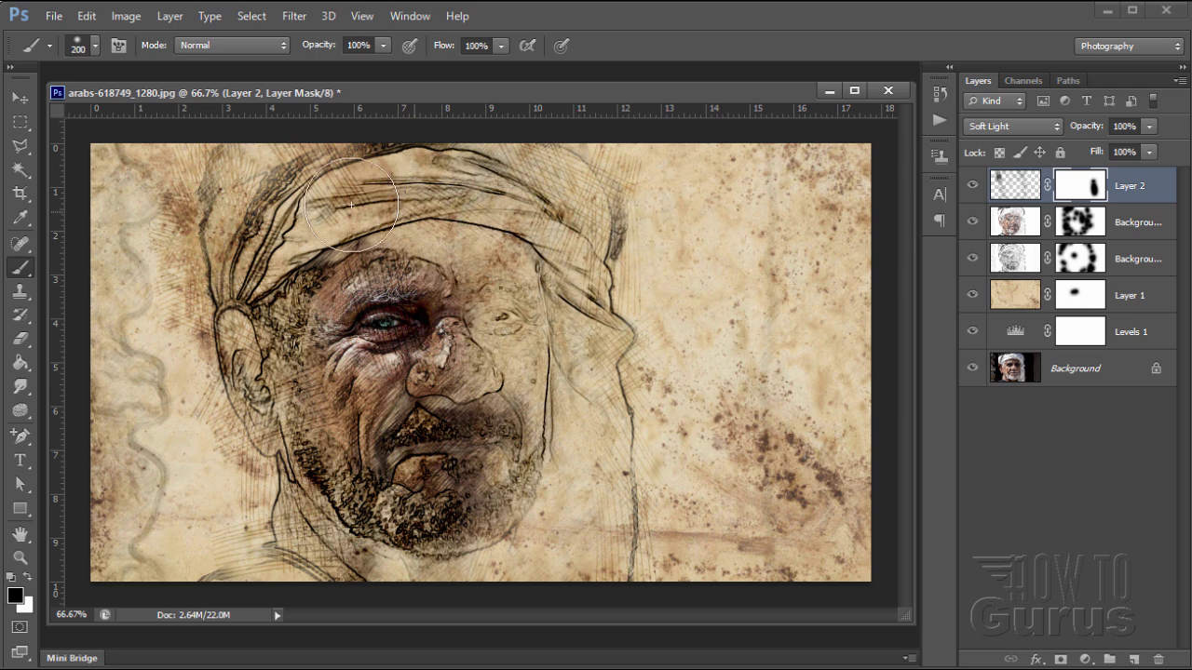
mouse_move(414, 265)
left_mouse_down()
mouse_move(449, 267)
mouse_move(418, 337)
mouse_move(436, 378)
mouse_move(424, 413)
mouse_move(407, 383)
mouse_move(441, 432)
mouse_move(443, 415)
mouse_move(375, 365)
mouse_move(426, 348)
mouse_move(370, 485)
mouse_move(325, 398)
mouse_move(332, 425)
mouse_move(251, 400)
mouse_move(392, 515)
mouse_move(270, 470)
left_mouse_up()
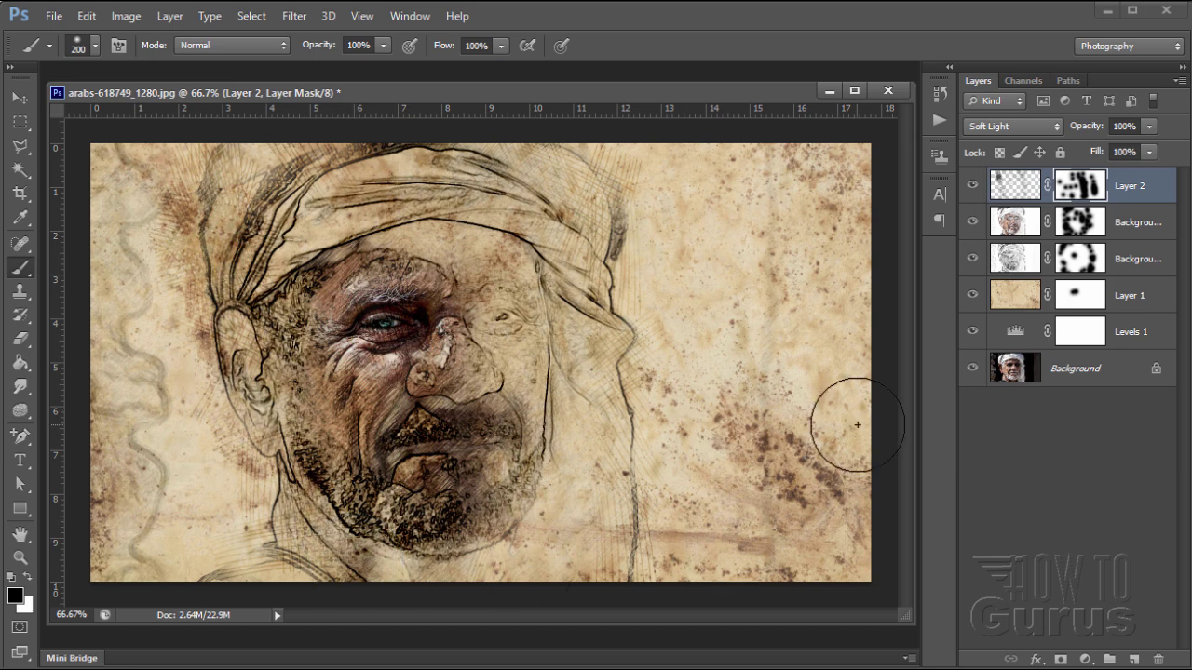
left_click(19, 97)
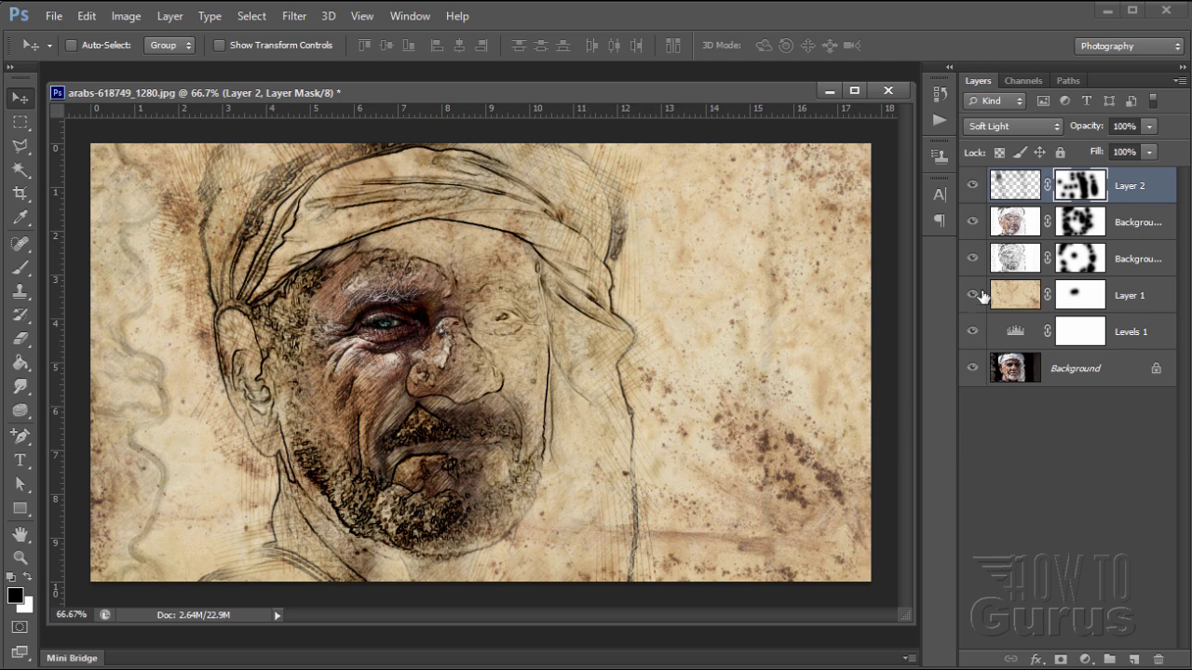
Hide the hatching, both Background copies, paper texture and Levels layers to reveal the original photo
left_click(972, 185)
left_click(972, 222)
left_click(972, 258)
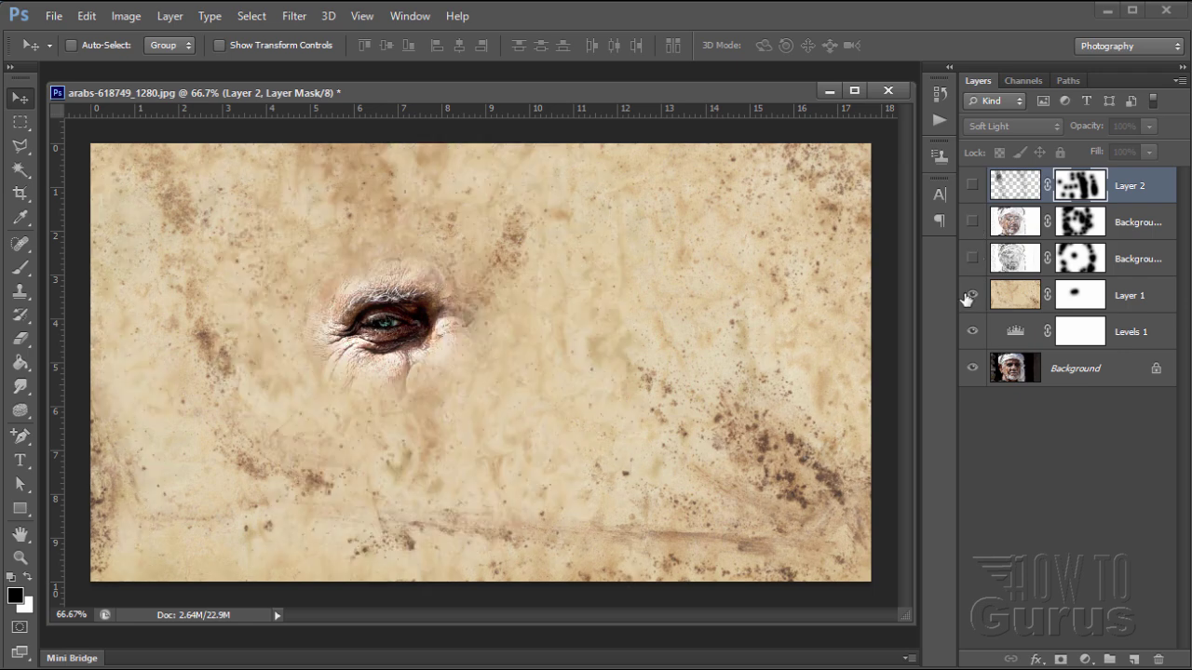
left_click(972, 296)
left_click(972, 332)
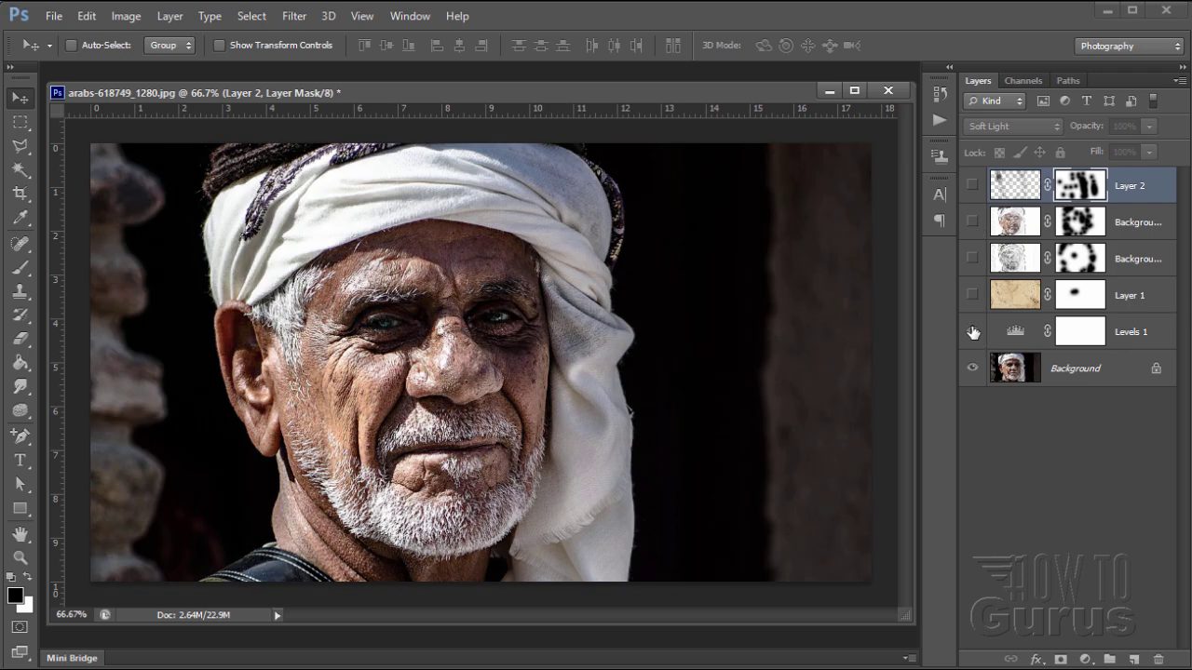
Turn the Levels, paper texture, Background copy and hatching layers back on
left_click(972, 332)
left_click(972, 295)
left_click(972, 258)
left_click(972, 222)
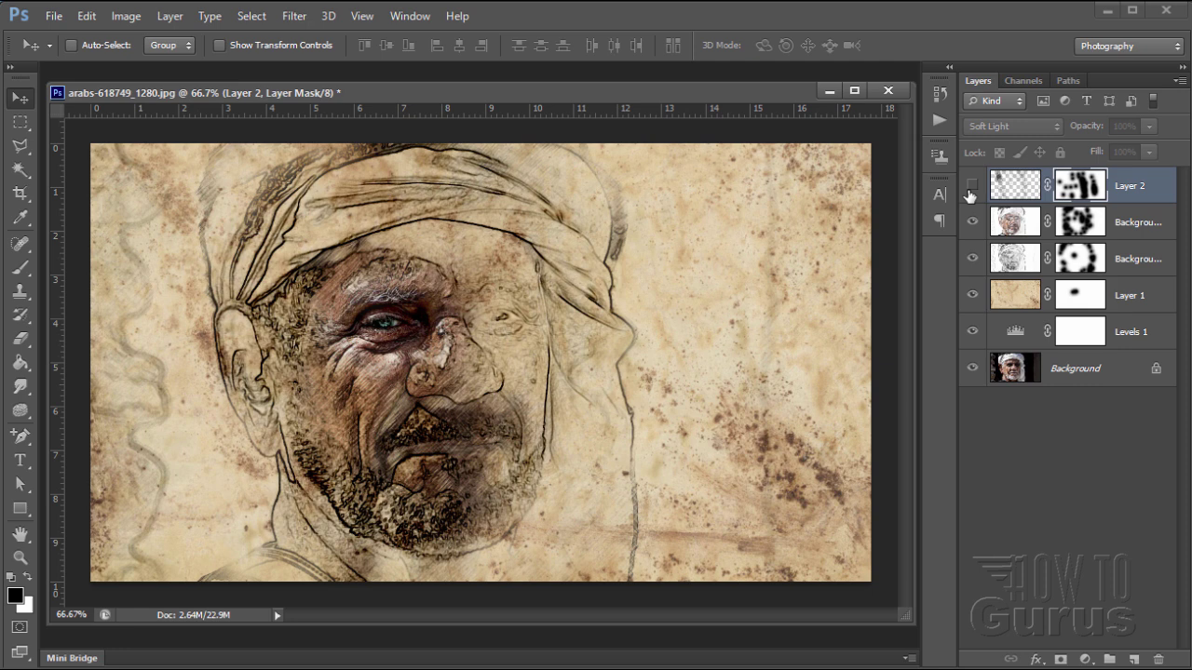
left_click(970, 189)
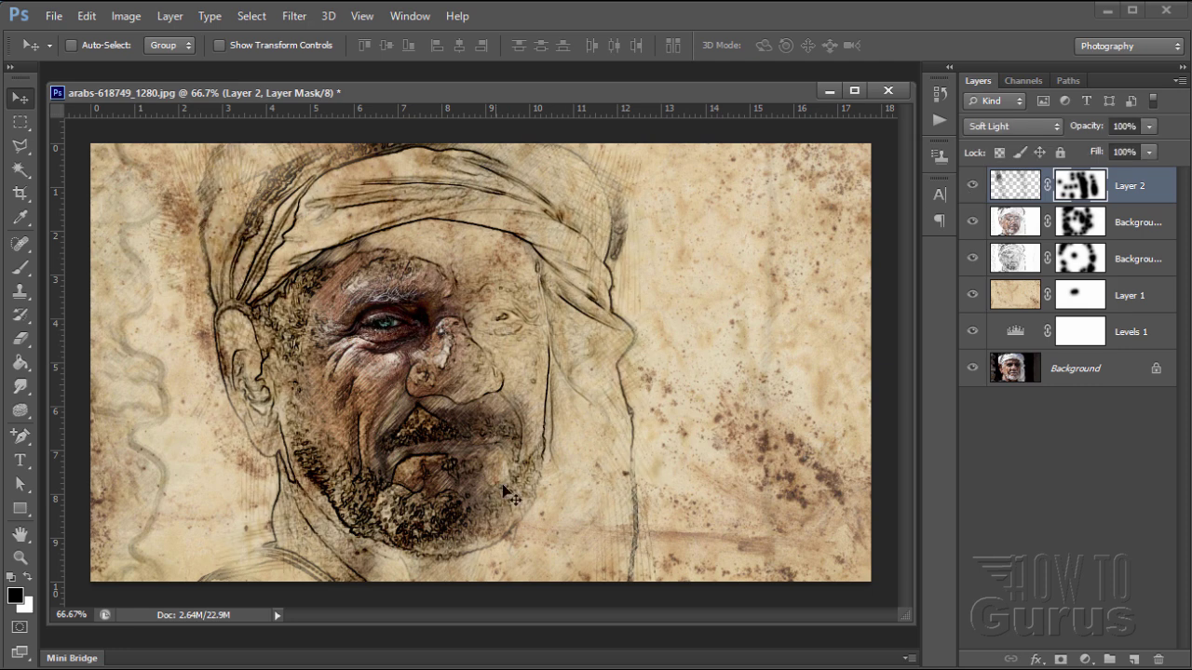